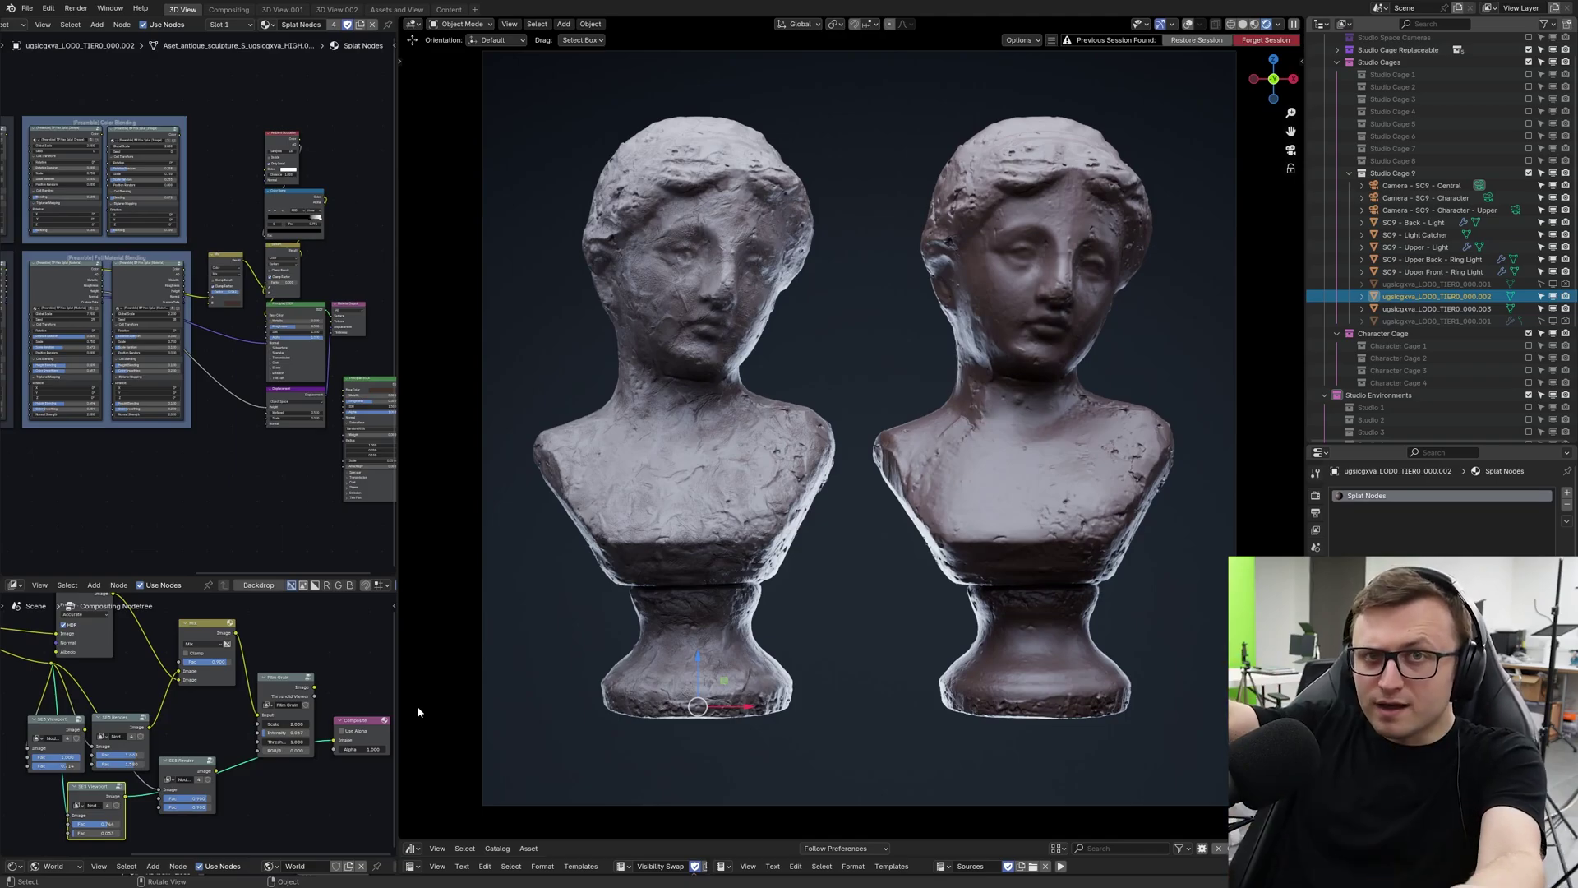
Compare the surface detail of the two busts up close in the rendered view.
scroll(804, 430, up, 5)
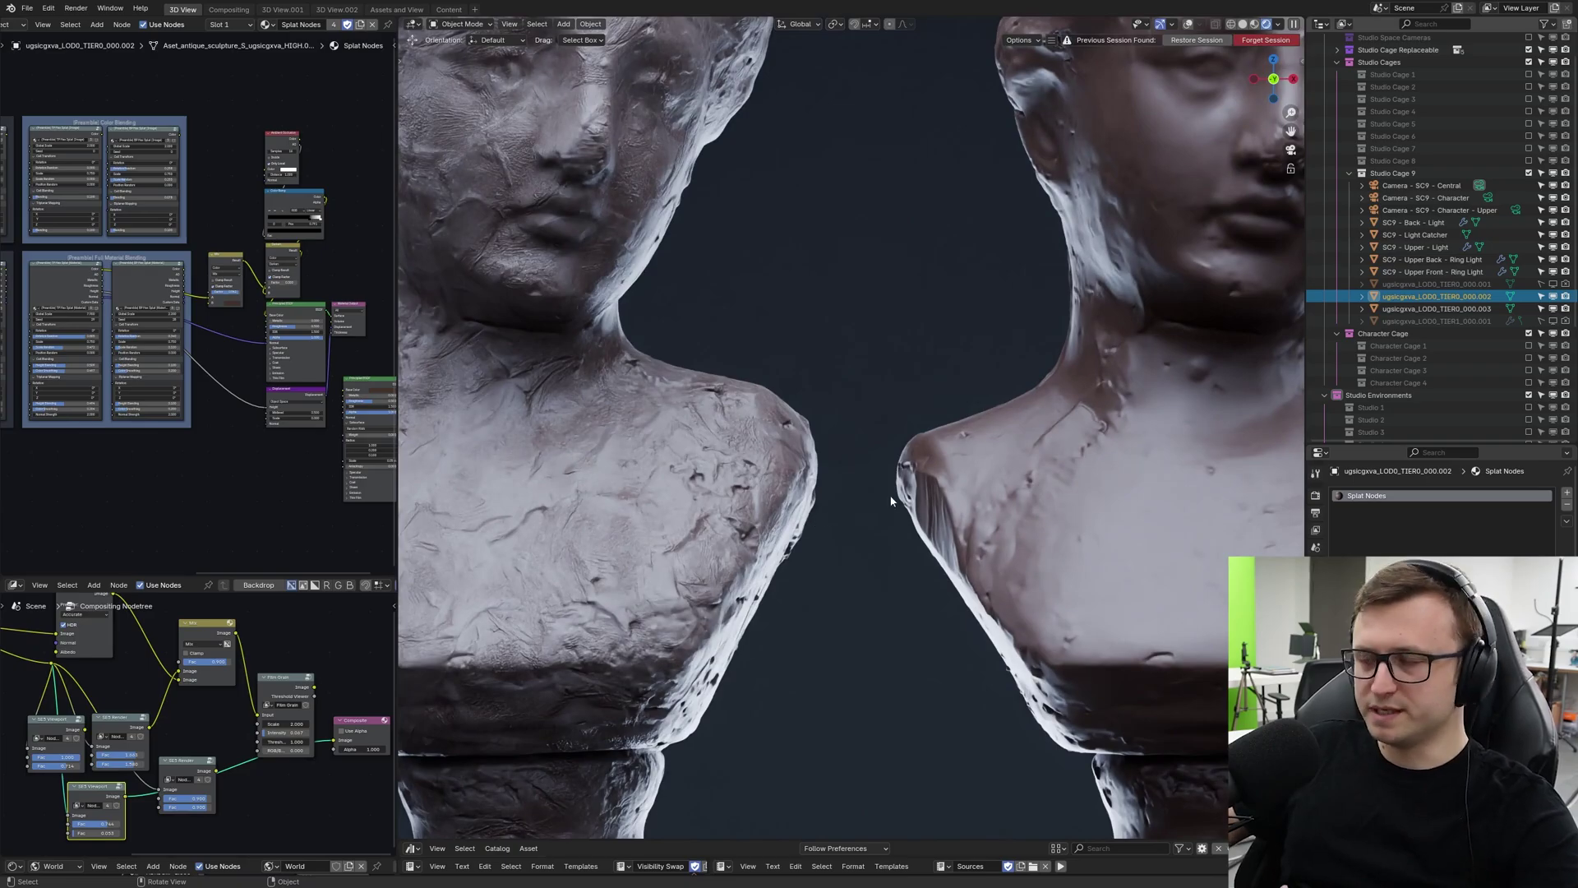
scroll(1070, 524, down, 2)
shift+middle_drag(1139, 558, 999, 574)
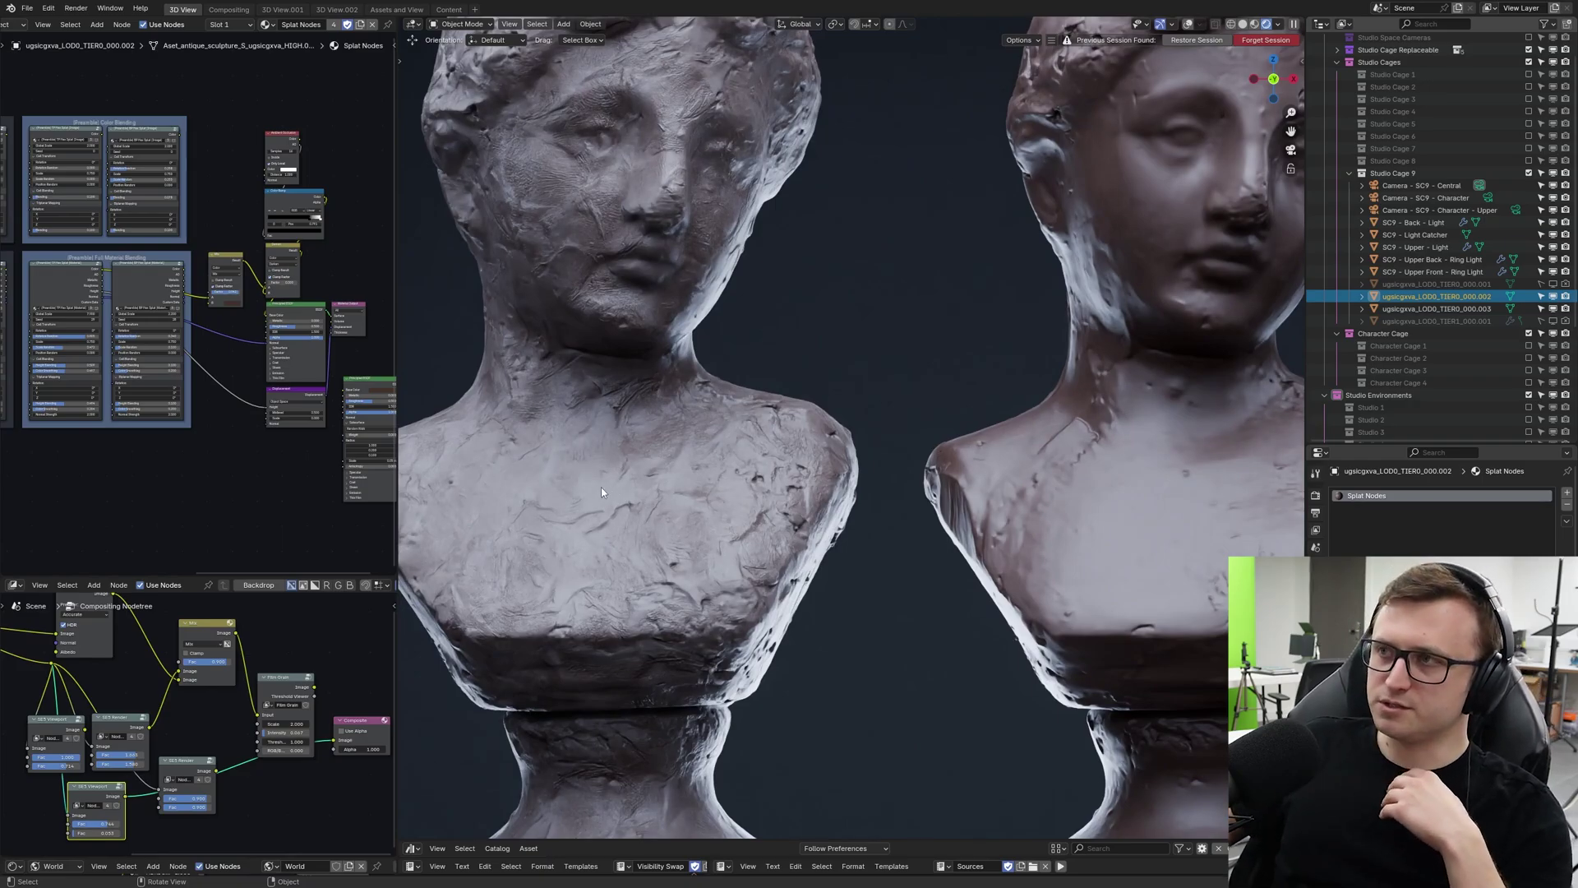
click(655, 434)
middle_drag(655, 434, 654, 252)
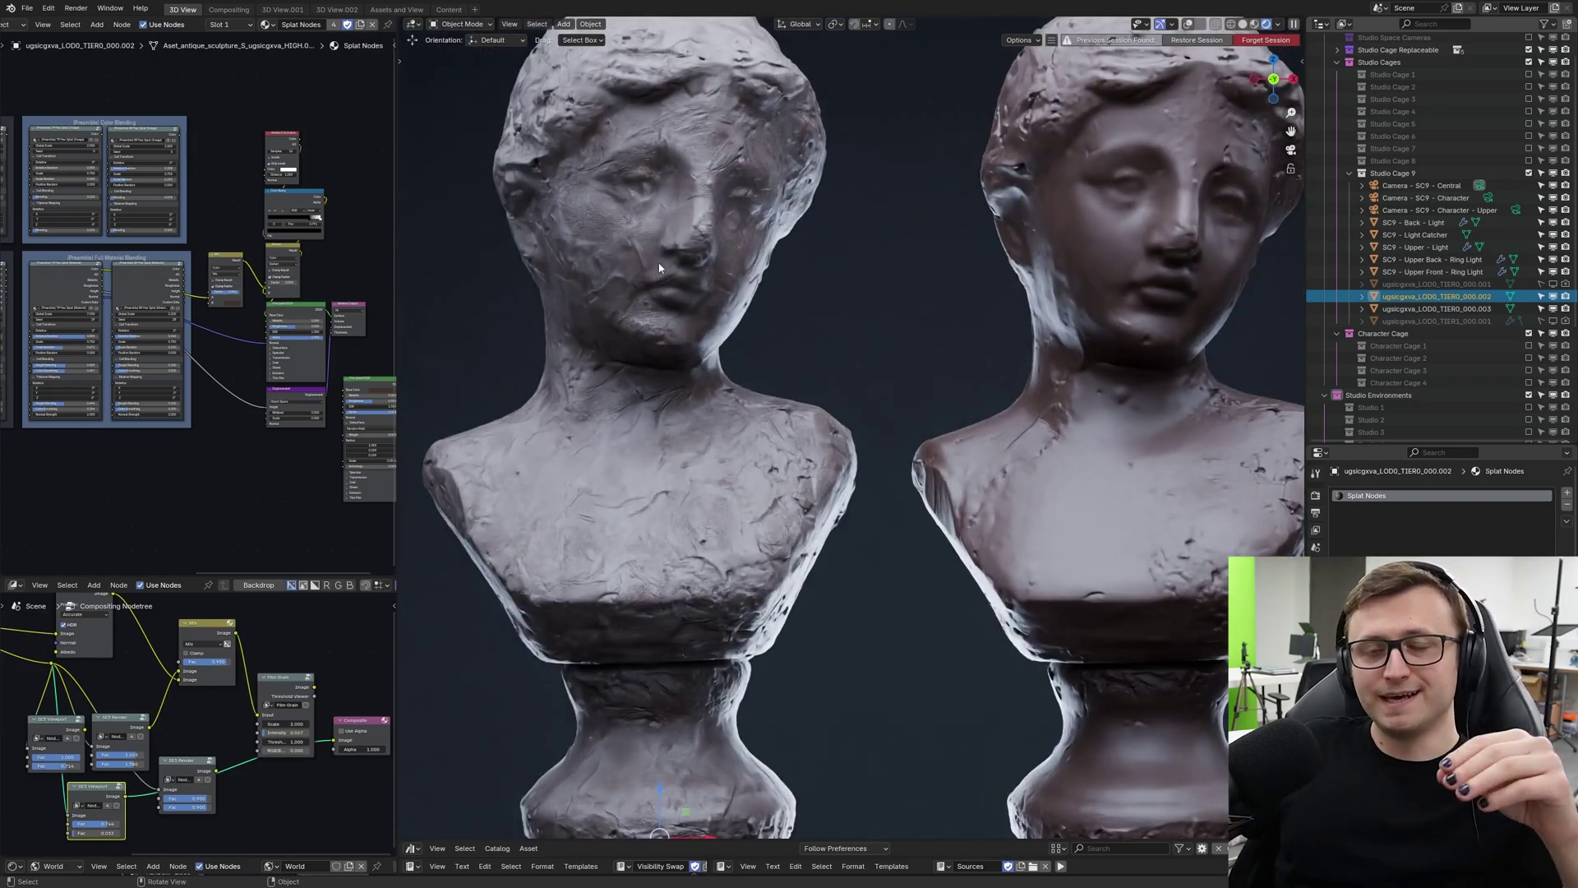
Reposition the (Preamble) TP Hex Splat (Material) node beside the Mix node, overlapping the BP node, and nudge the Mix node aside.
key(ctrl+space)
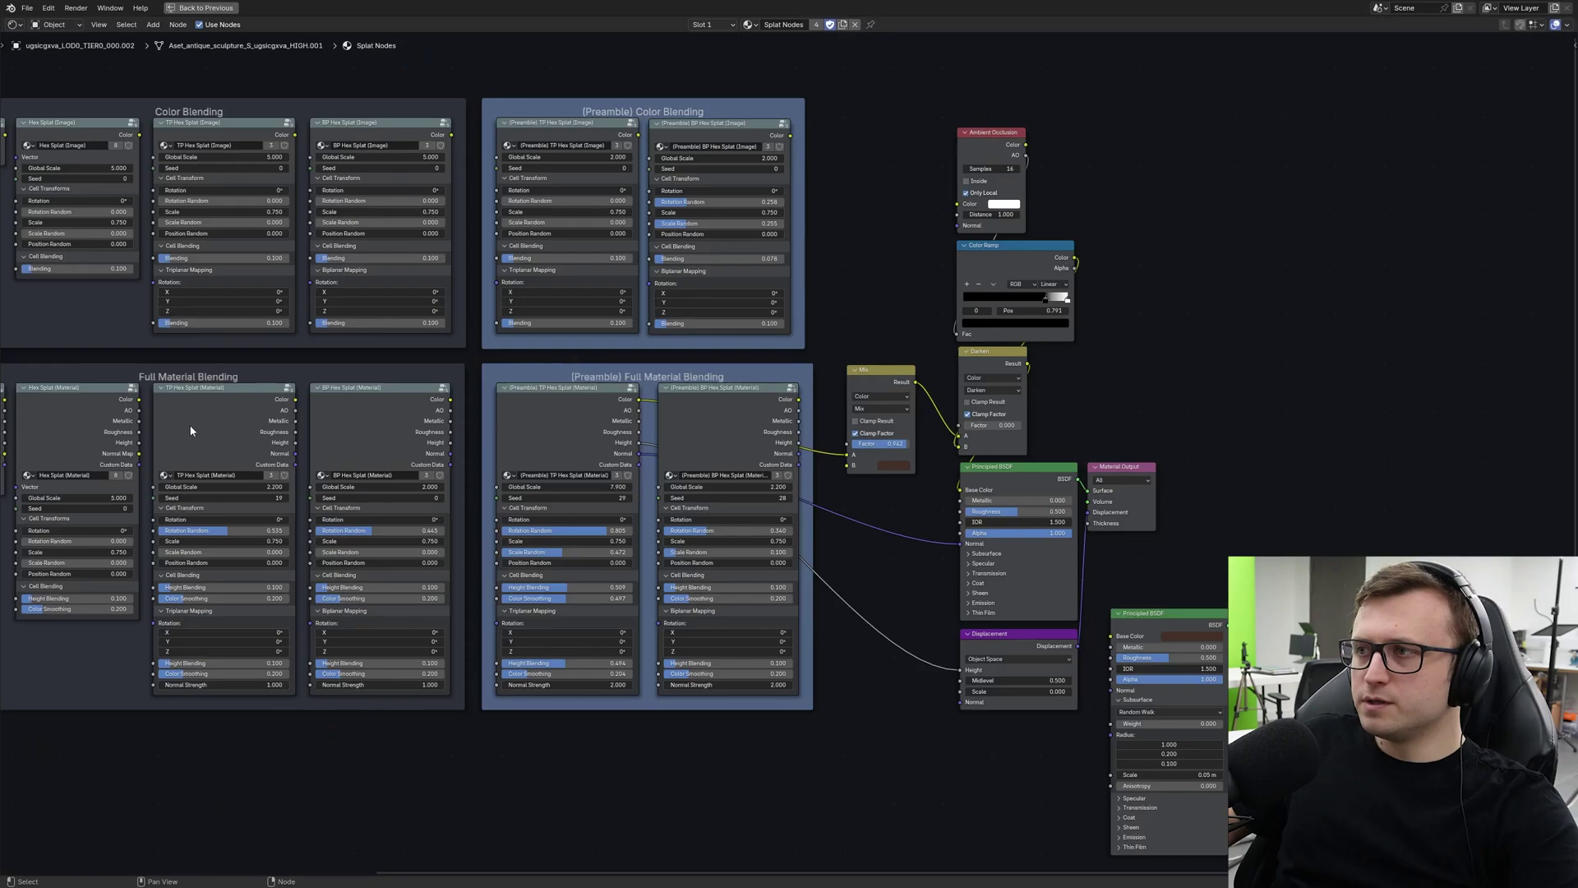
scroll(500, 281, up, 2)
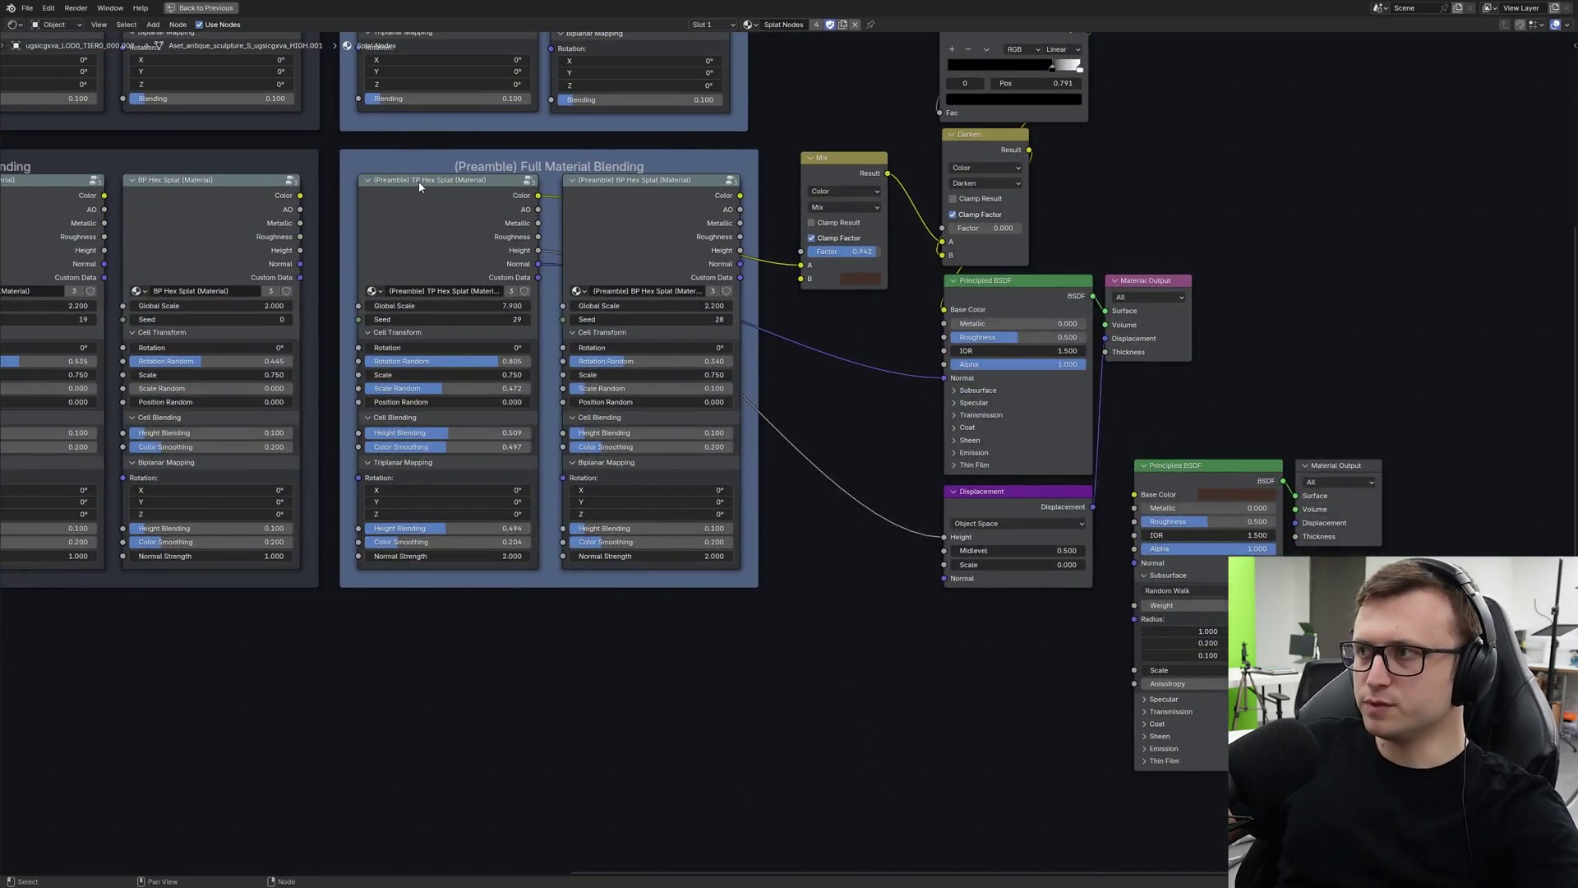
drag(405, 274, 617, 357)
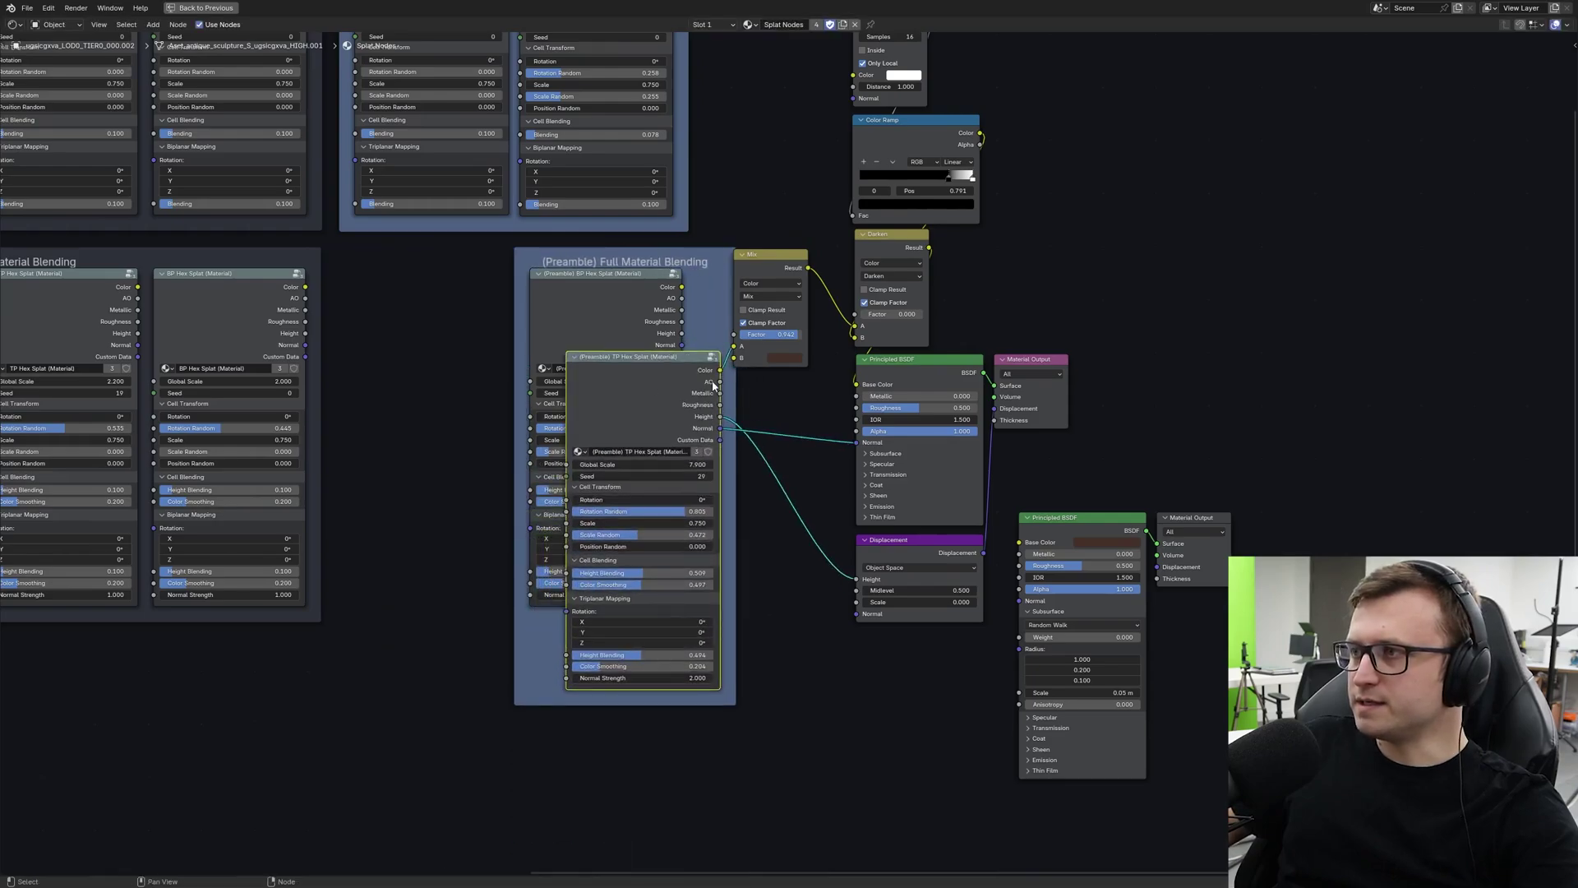
middle_drag(713, 386, 595, 415)
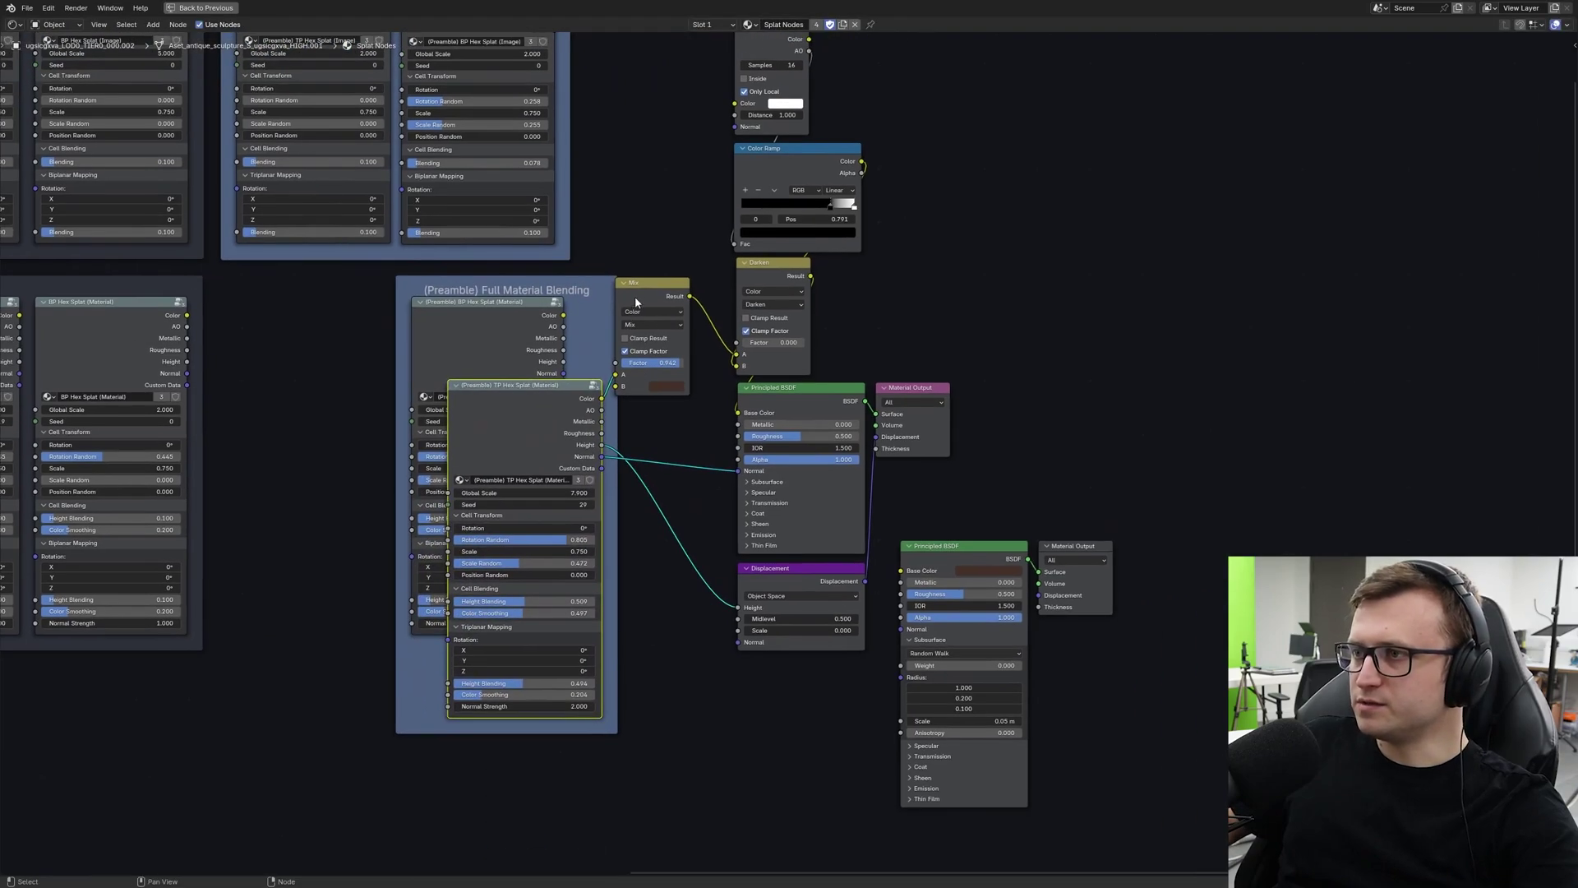
drag(637, 298, 649, 302)
scroll(658, 404, up, 2)
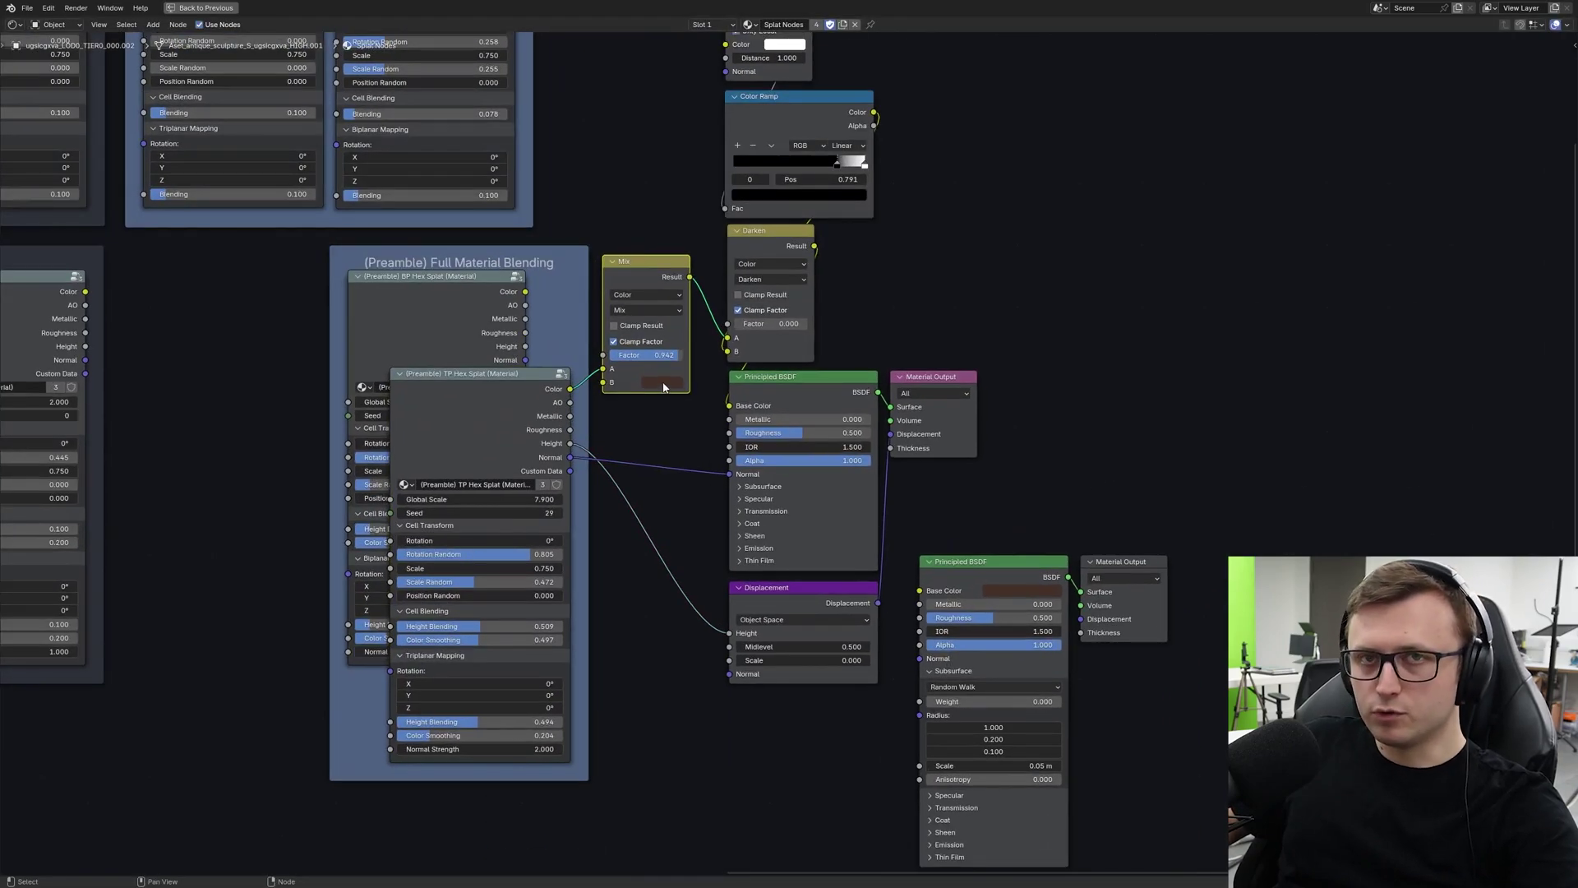
Select the Ambient Occlusion, Color Ramp and Darken nodes and reposition them together above the Principled BSDF.
scroll(851, 293, down, 1)
middle_drag(852, 293, 771, 419)
drag(597, 171, 752, 362)
key(g)
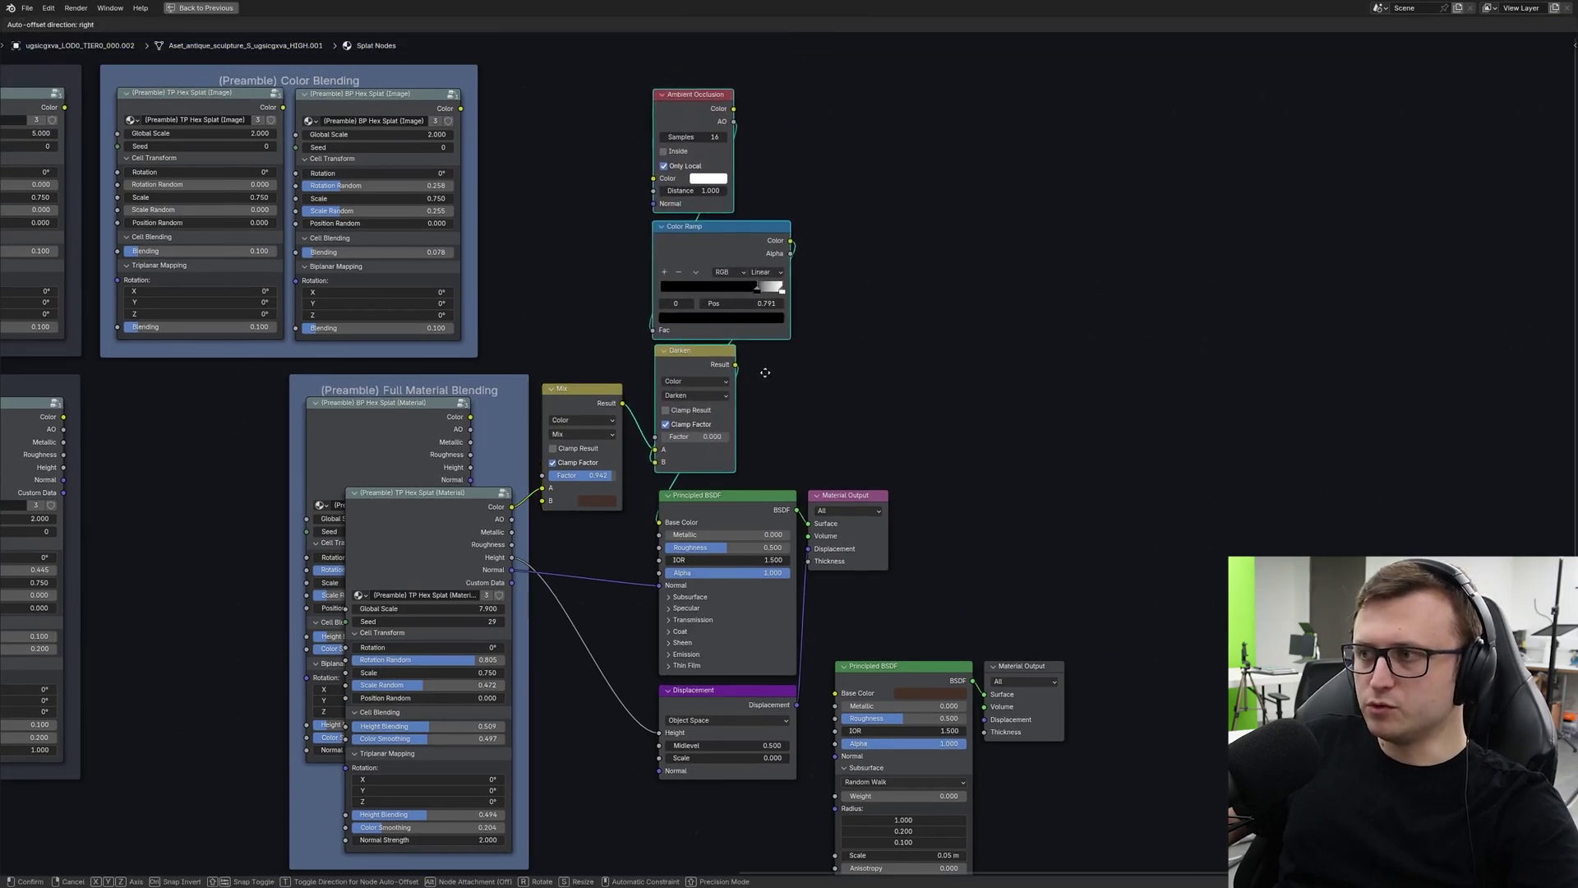
click(766, 380)
middle_drag(762, 438, 750, 344)
scroll(750, 342, up, 1)
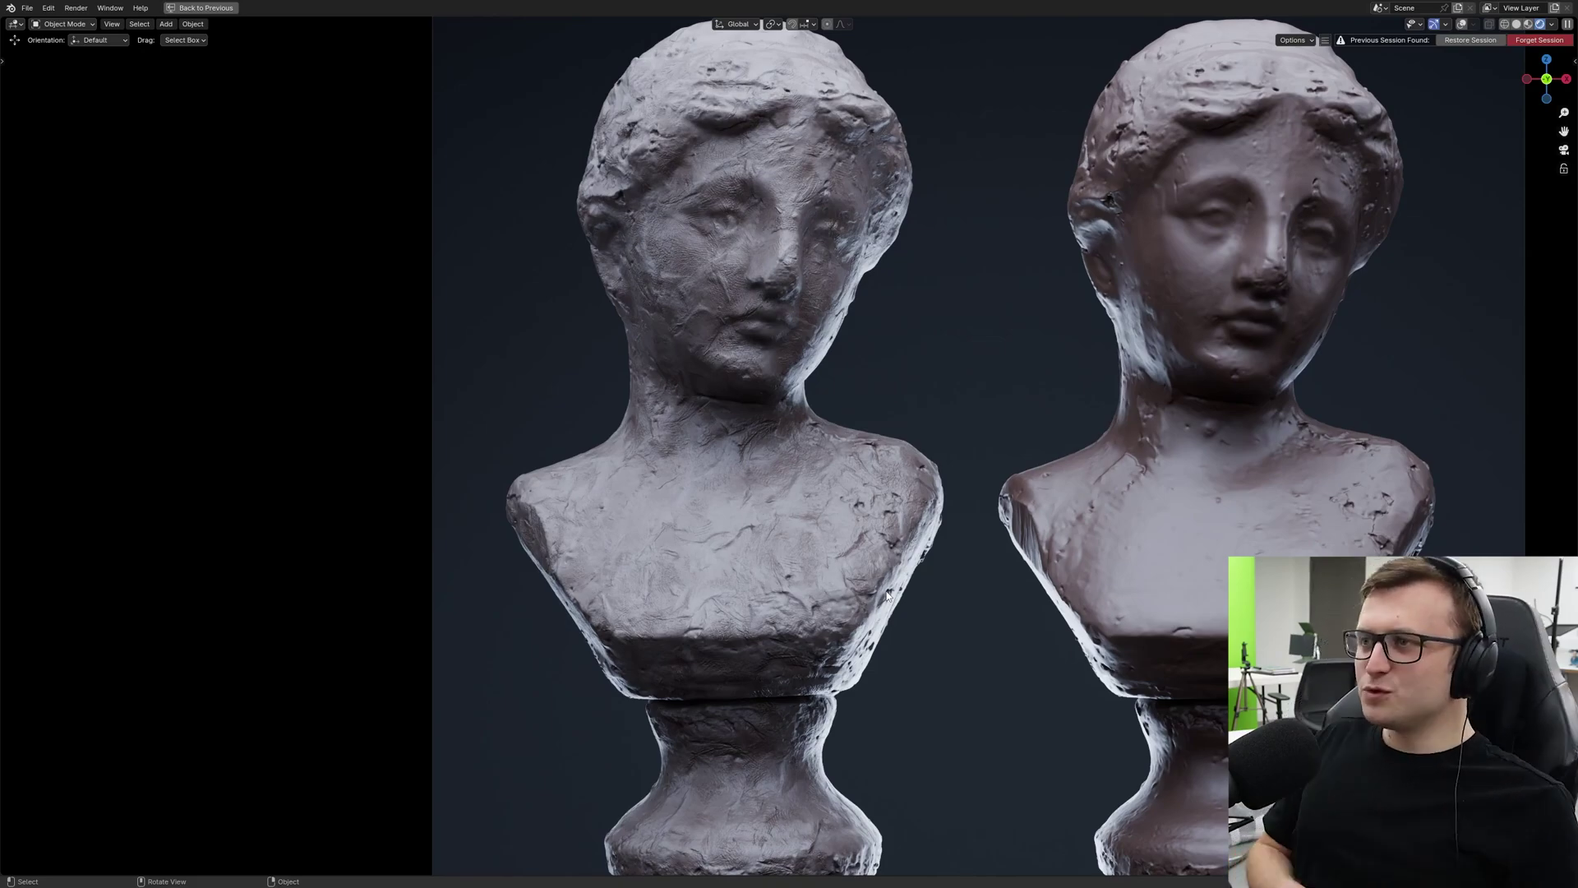
Examine the head of the textured bust and the Displacement node of its material.
shift+middle_drag(646, 320, 771, 518)
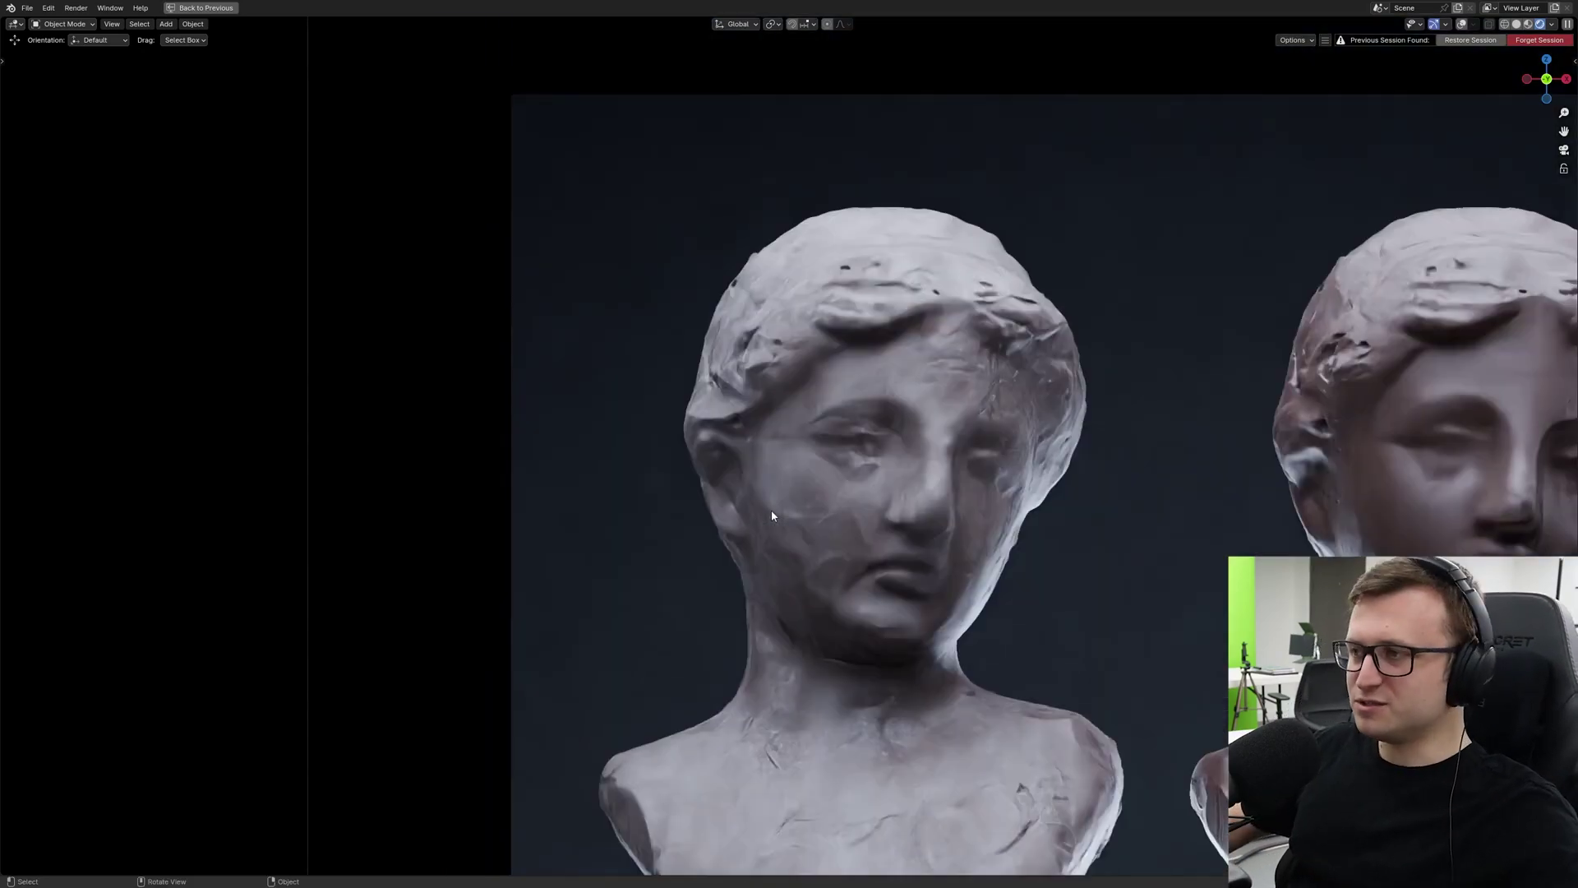
scroll(771, 516, up, 6)
key(ctrl+space)
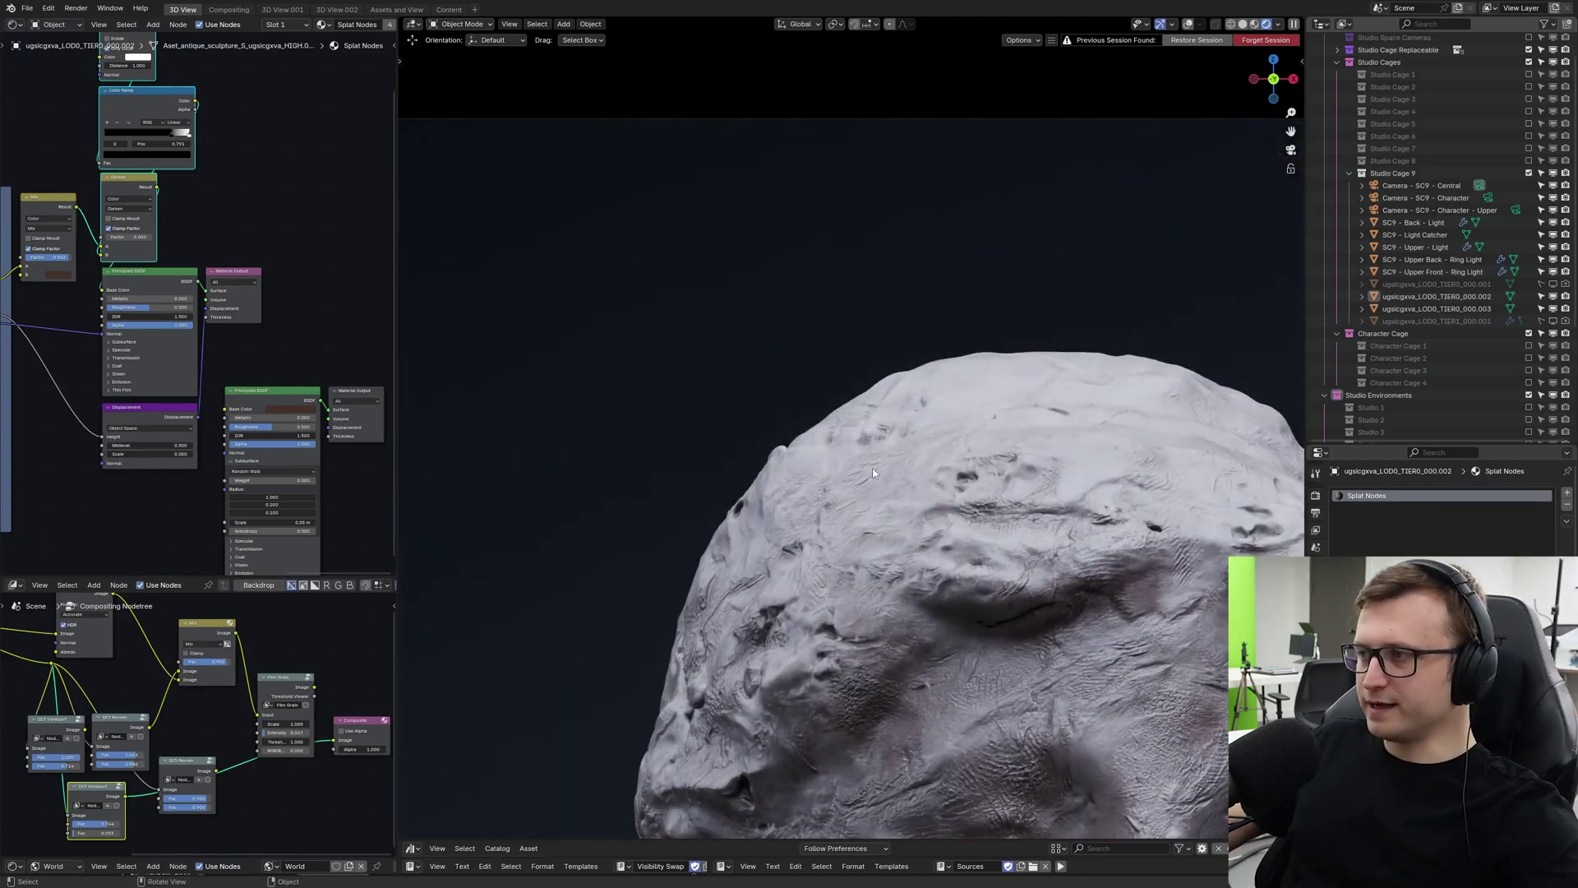
scroll(873, 523, down, 1)
middle_drag(175, 438, 194, 338)
scroll(194, 339, up, 4)
scroll(194, 344, up, 1)
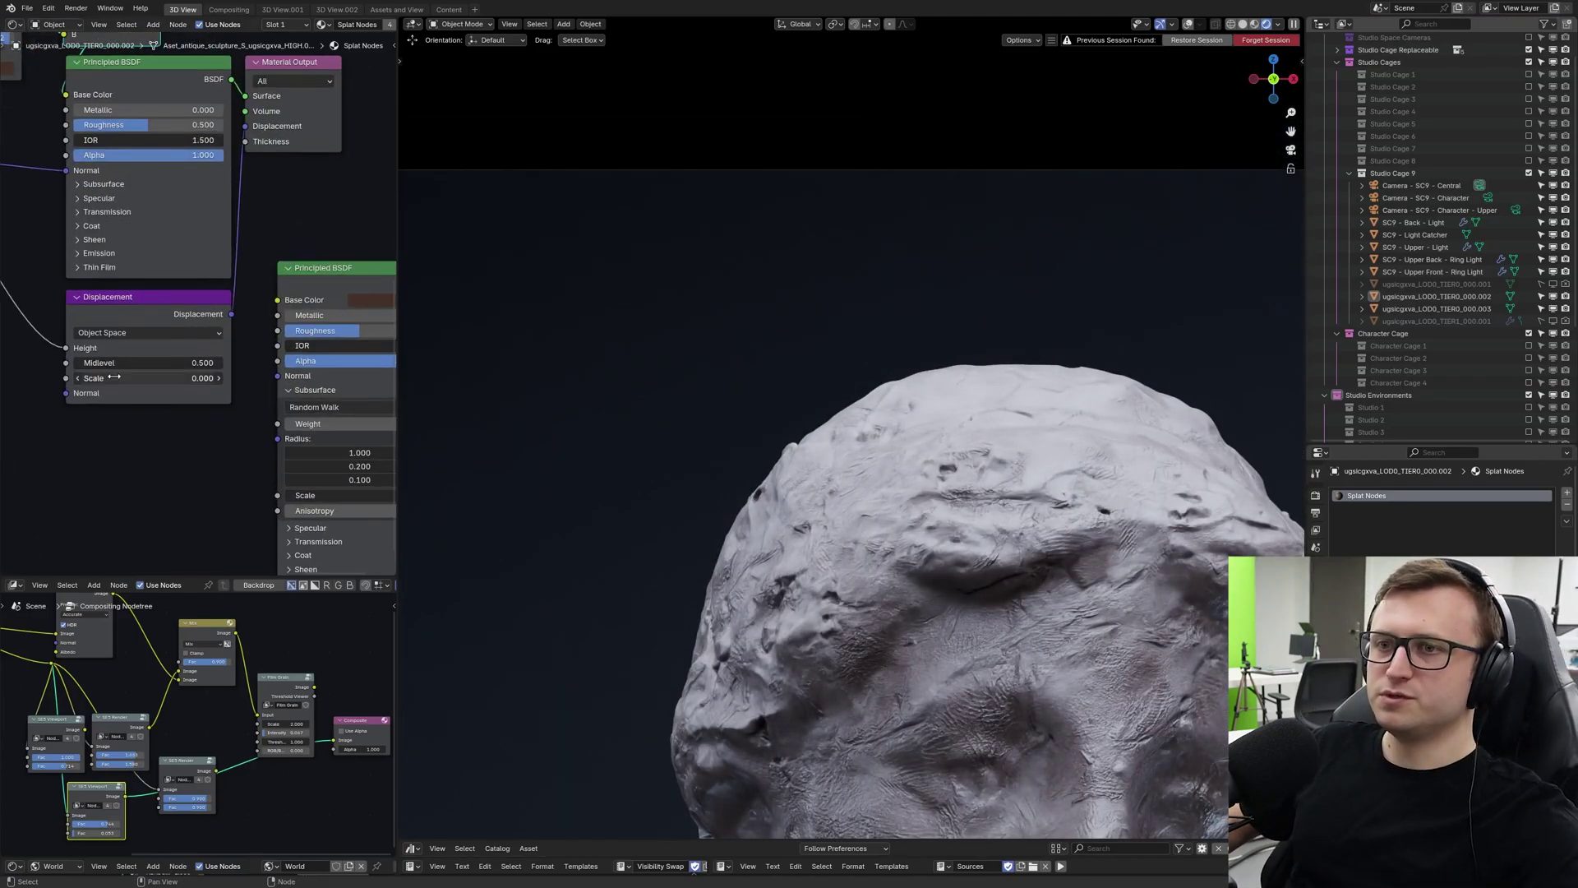
Inspect the head's actual geometry from several distances in Solid shading and return to Rendered shading.
shift+middle_drag(930, 509, 757, 404)
key(z)
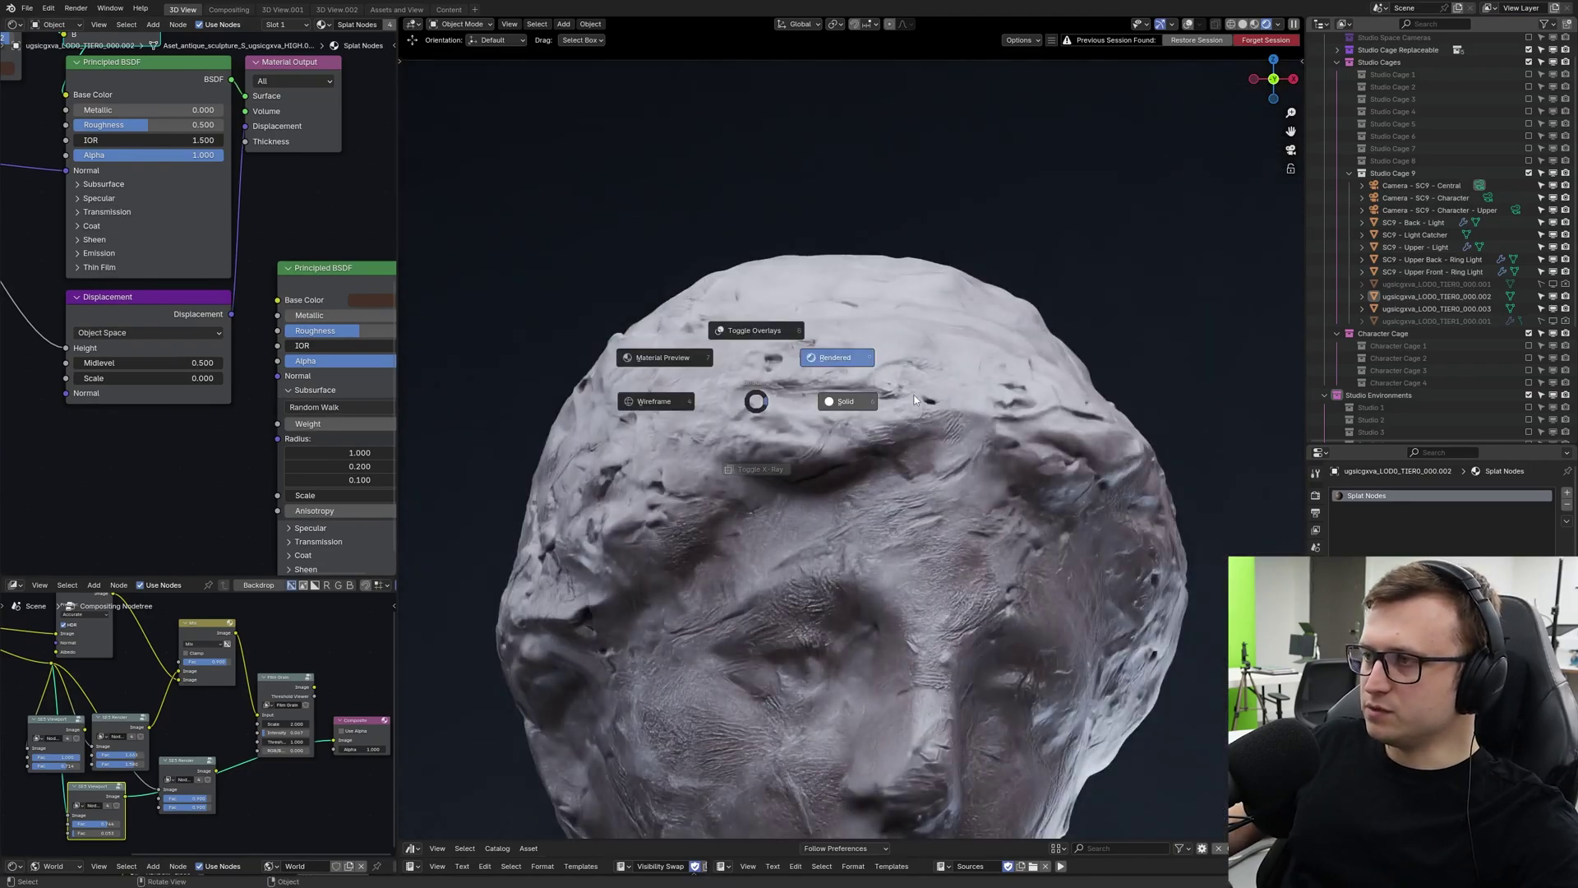
click(852, 409)
scroll(855, 418, up, 2)
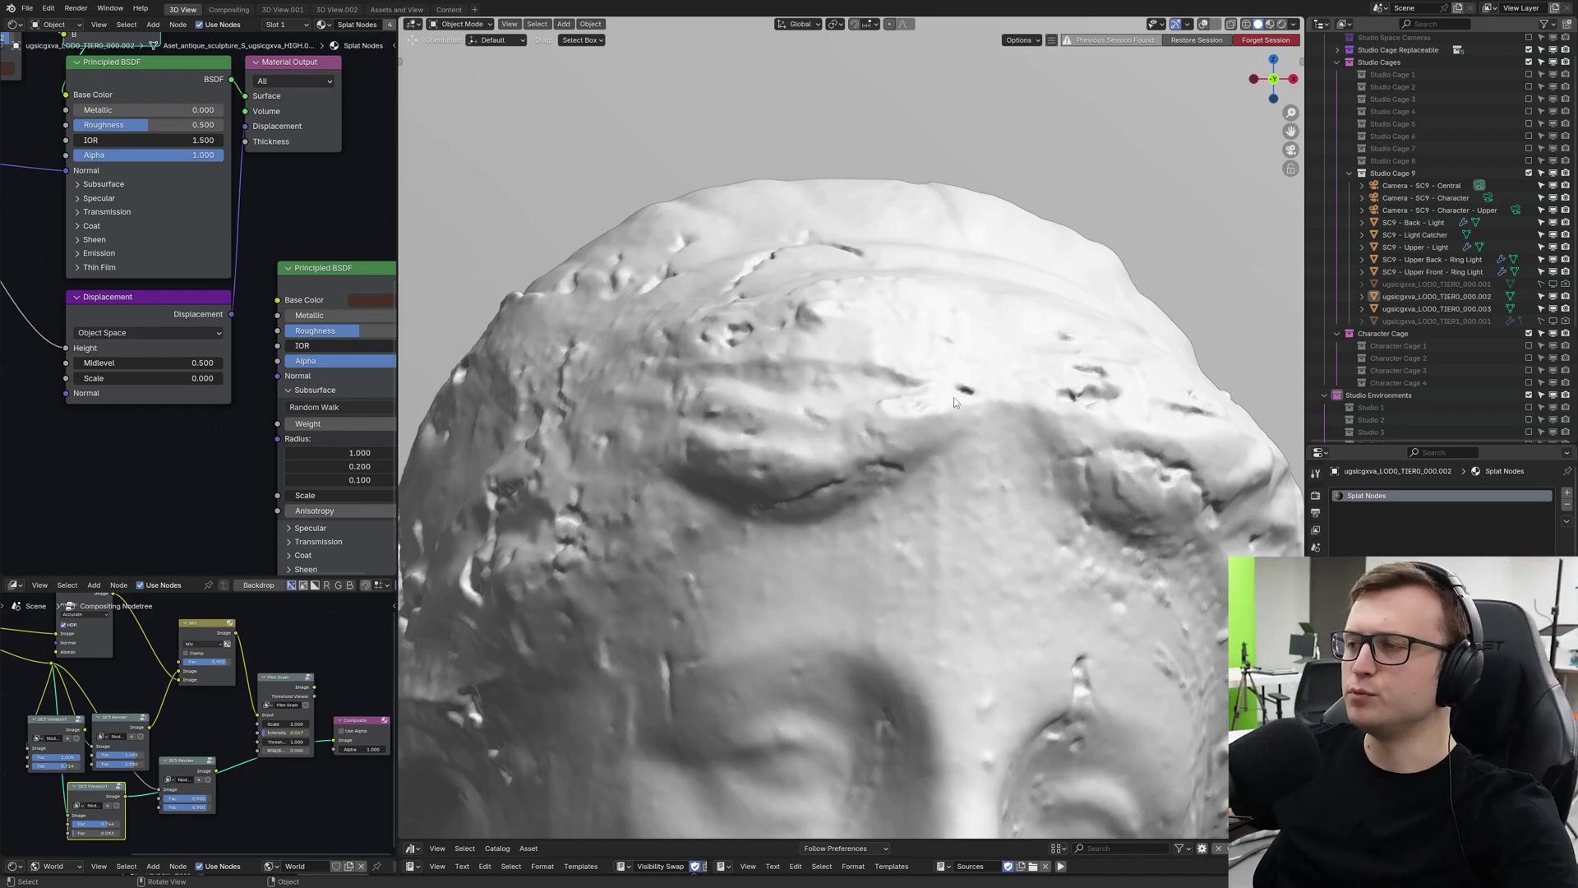
scroll(1055, 388, up, 5)
scroll(1052, 390, down, 15)
mouse_move(912, 406)
middle_down()
mouse_move(847, 432)
mouse_move(856, 457)
mouse_move(881, 427)
mouse_move(863, 436)
mouse_move(905, 433)
middle_up()
scroll(835, 433, up, 10)
scroll(857, 452, up, 8)
key(z)
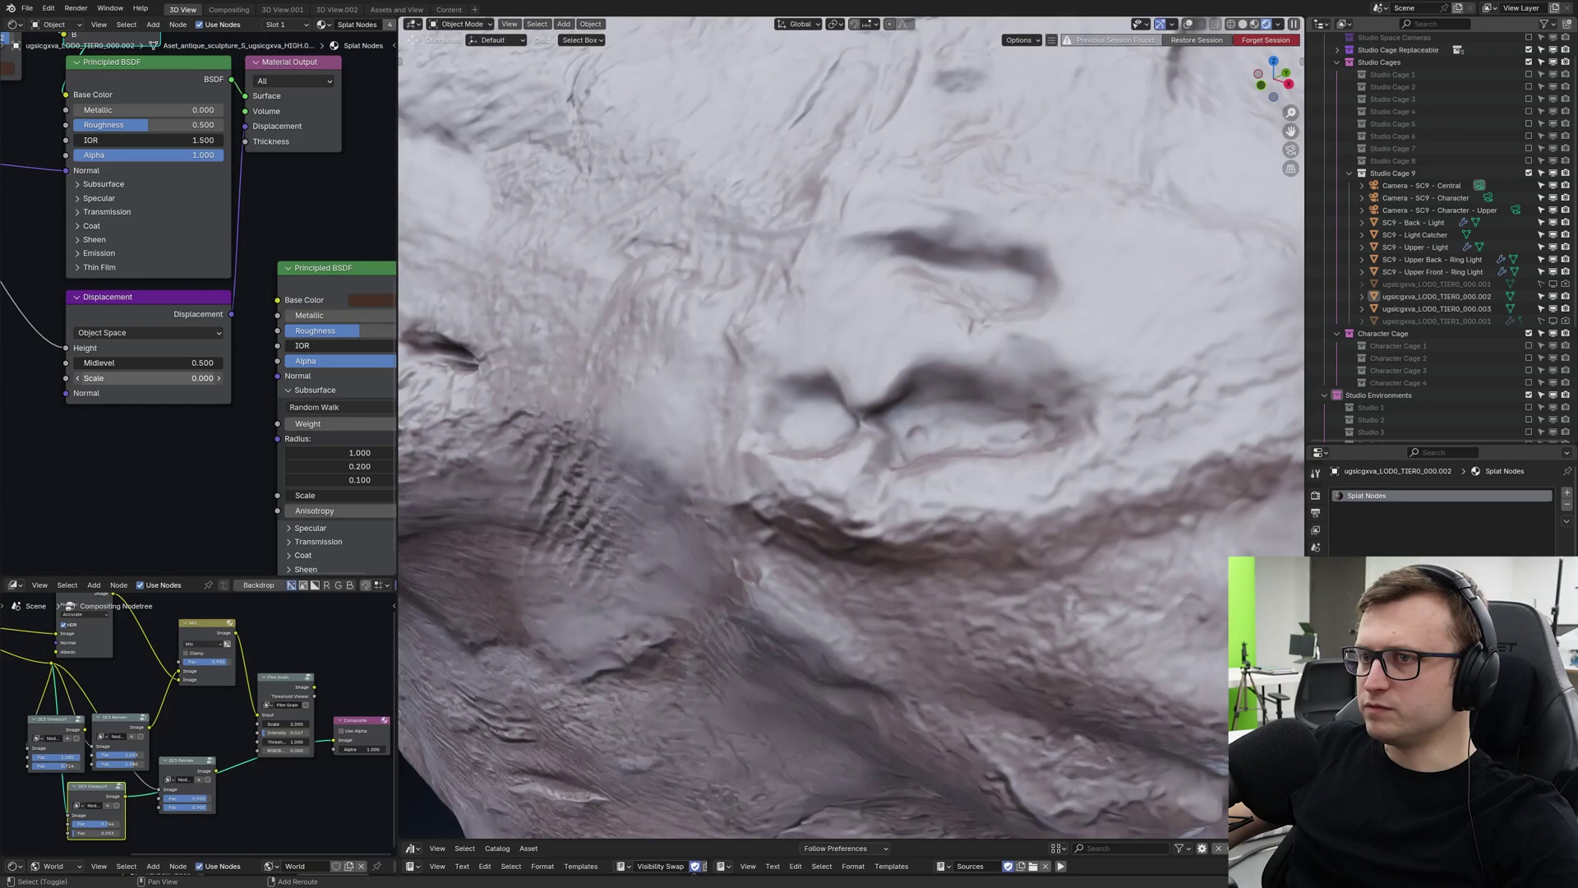
Try Displacement Scale values of 0.040 and 0.030 on the detailed bust, and reset the scale to 0.
shift+drag(148, 379, 158, 378)
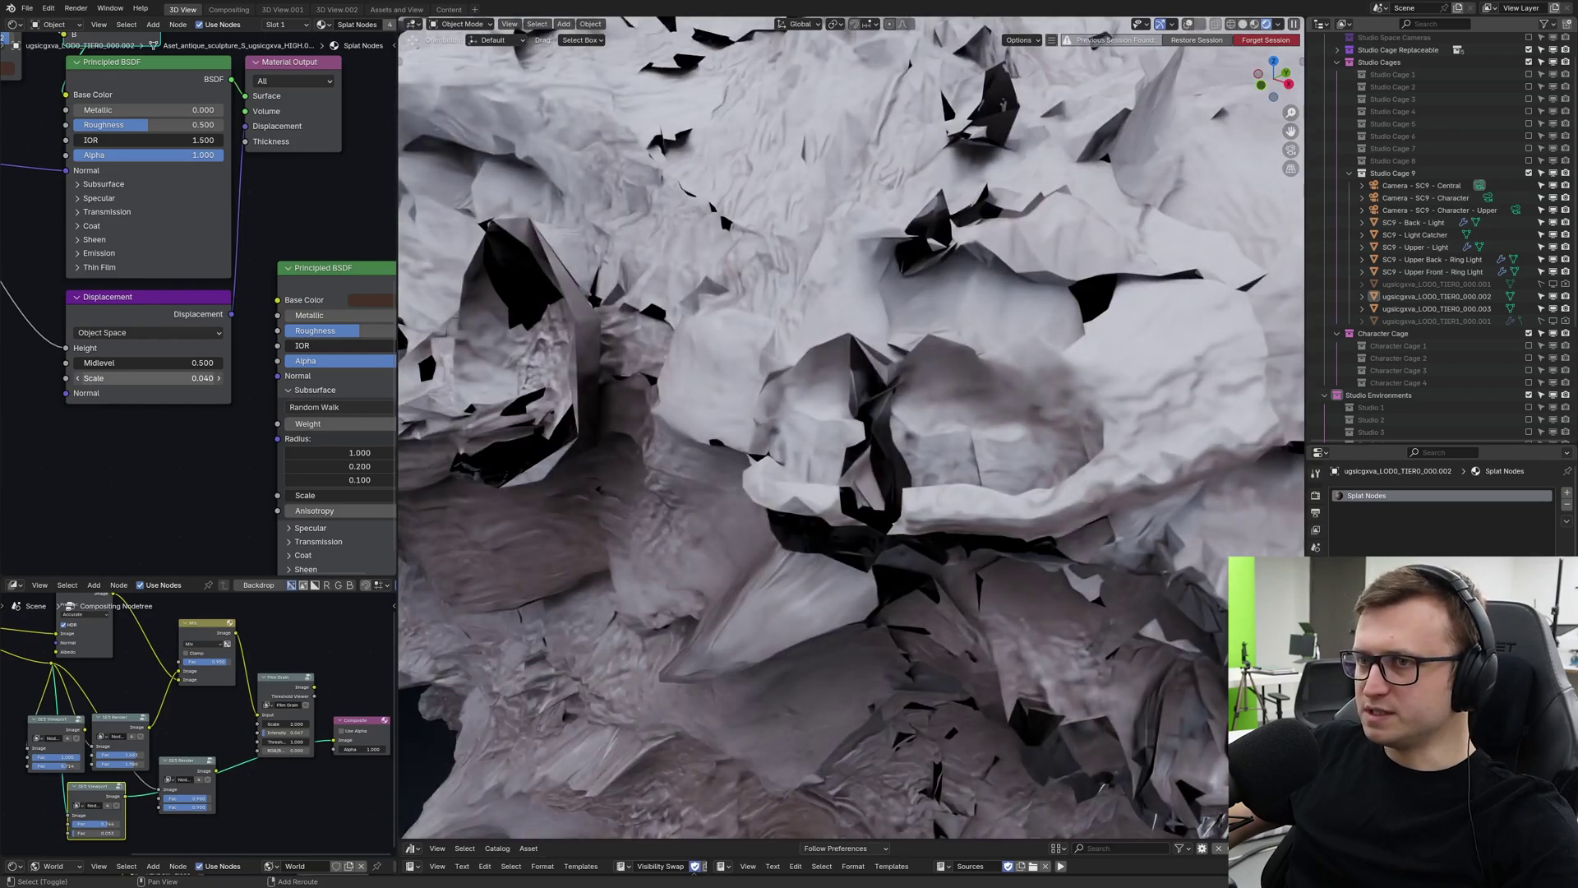
middle_drag(615, 459, 632, 457)
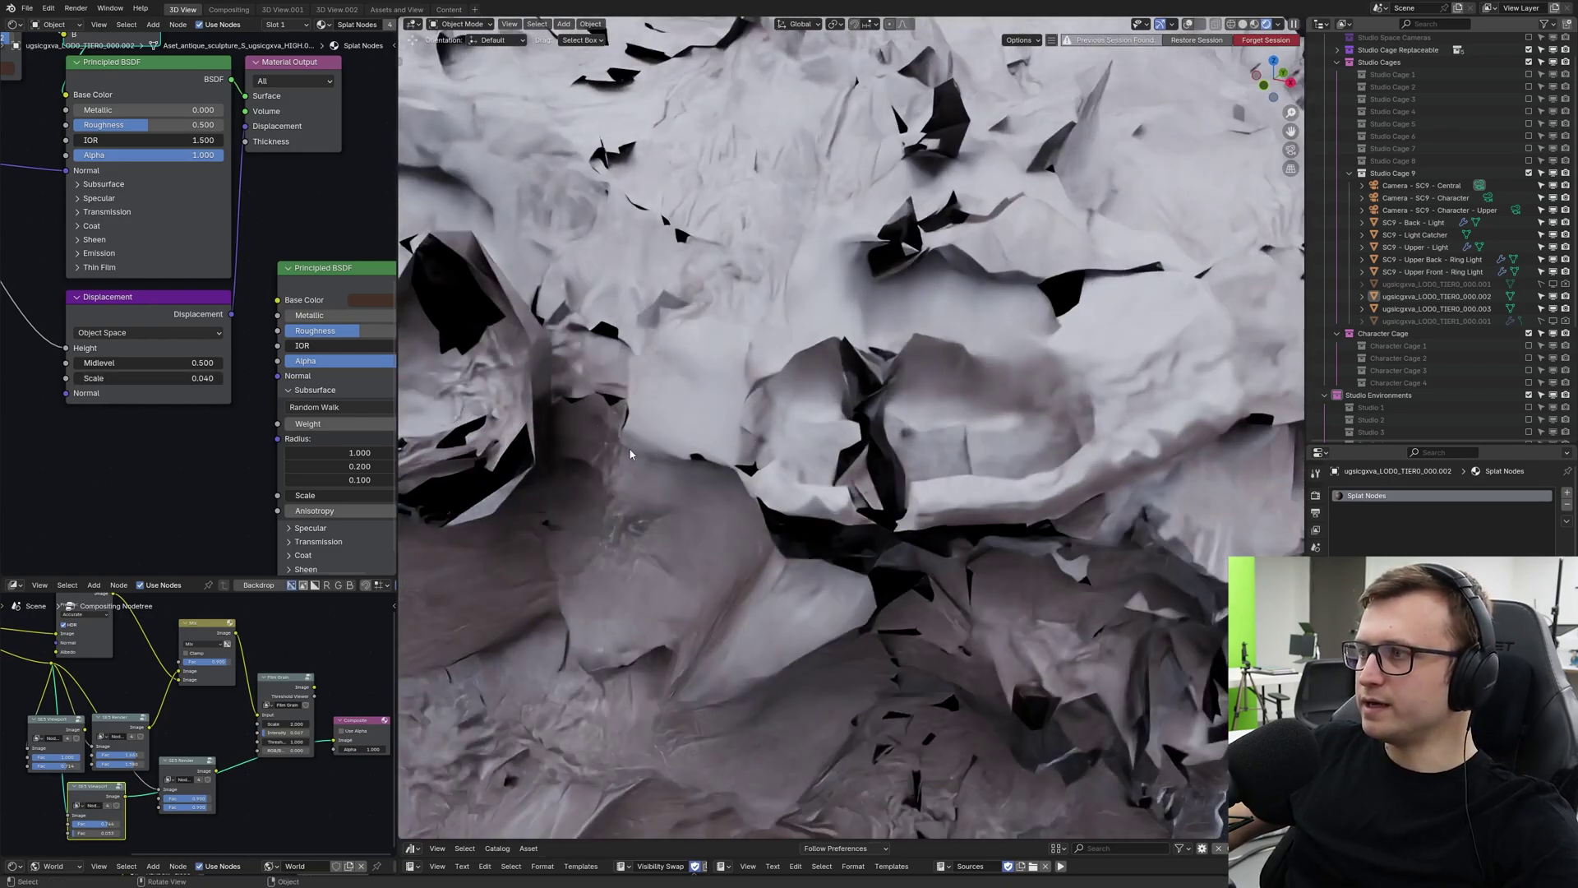
scroll(633, 472, down, 5)
scroll(634, 481, up, 2)
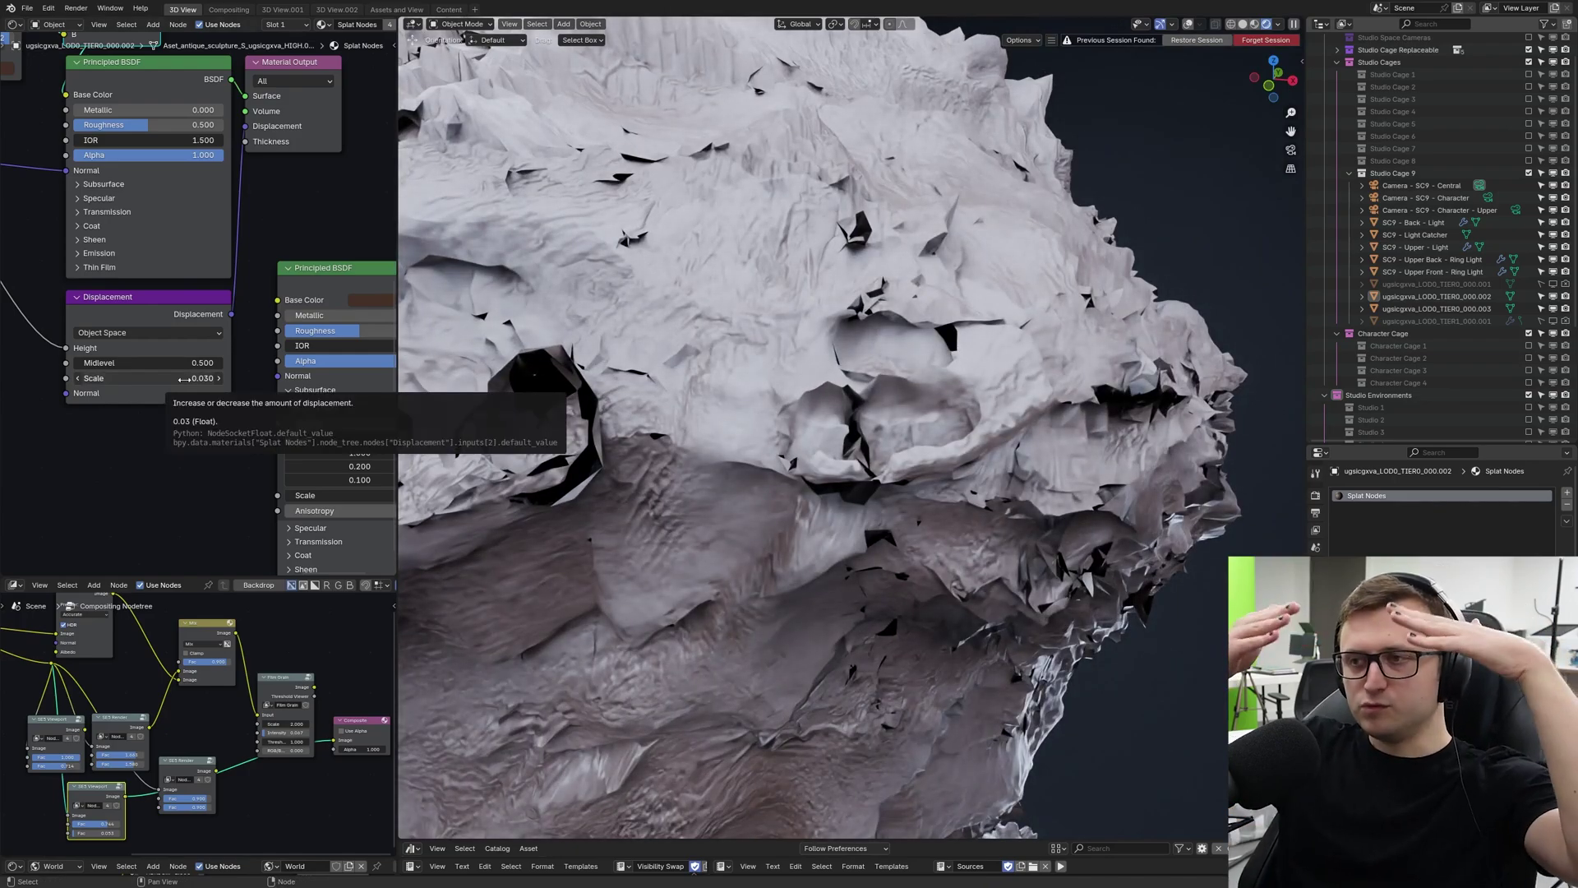
click(219, 378)
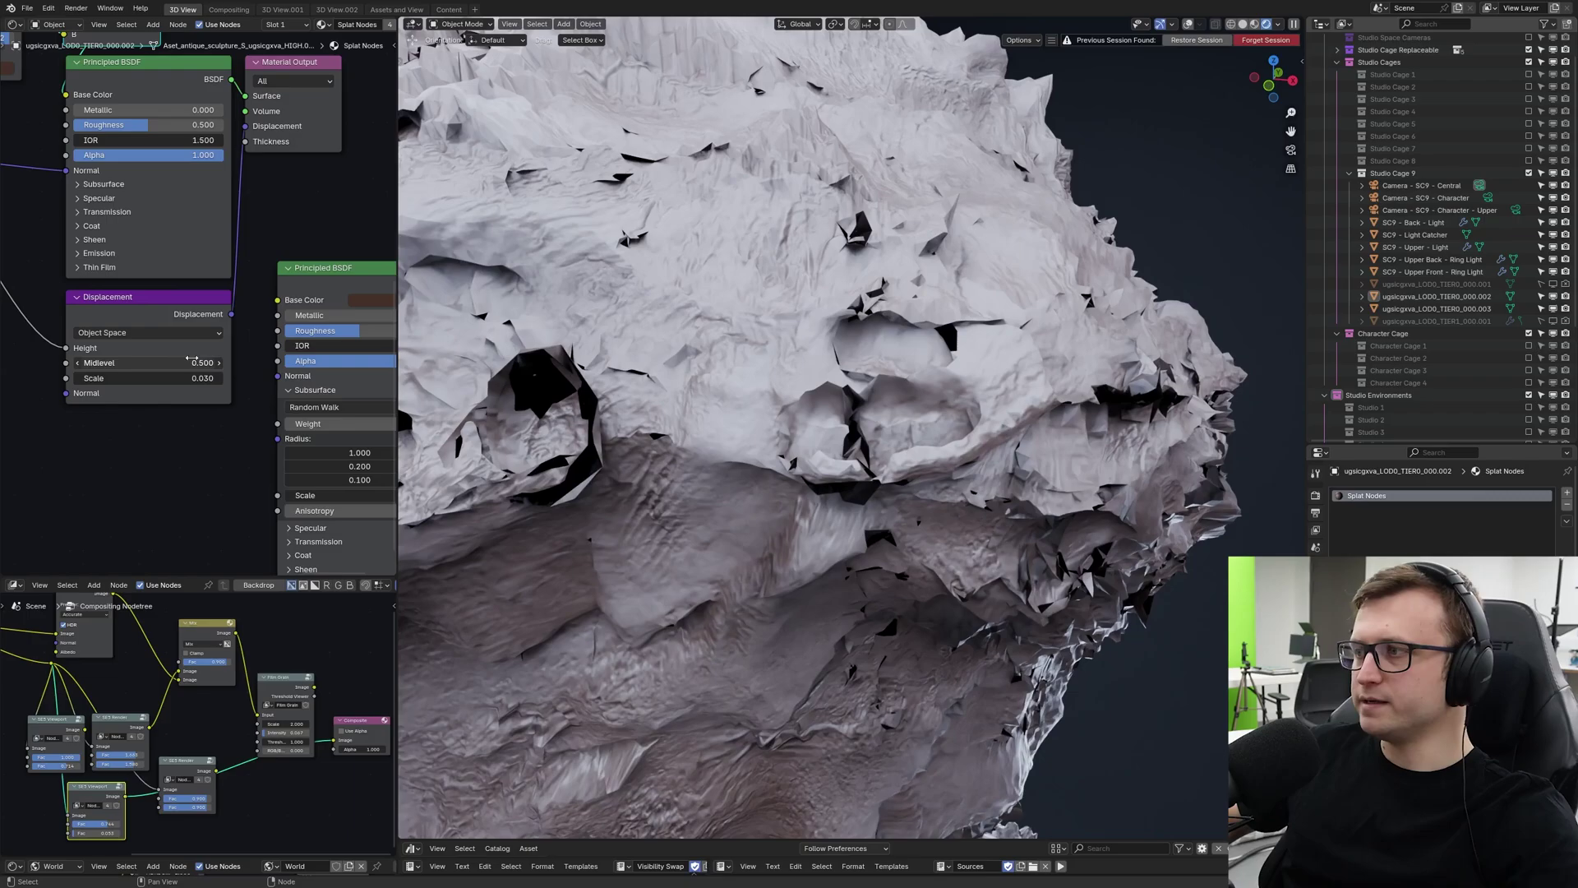
scroll(600, 442, down, 6)
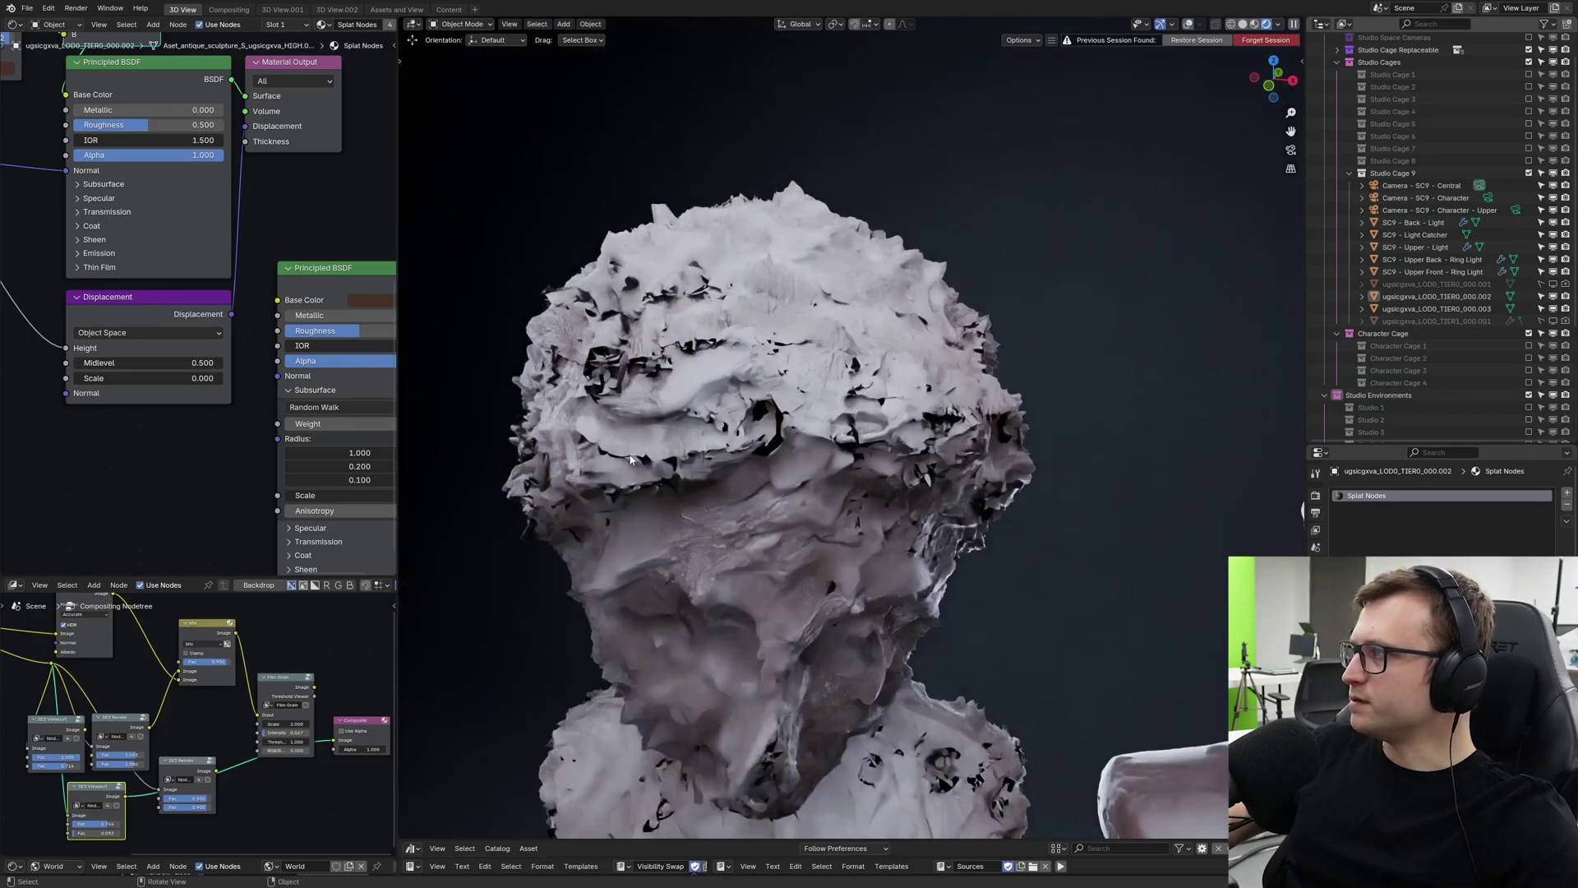
Hide the two detailed busts, show the low-poly TIER1 bust instead, and switch to Solid shading.
click(1541, 296)
click(1564, 310)
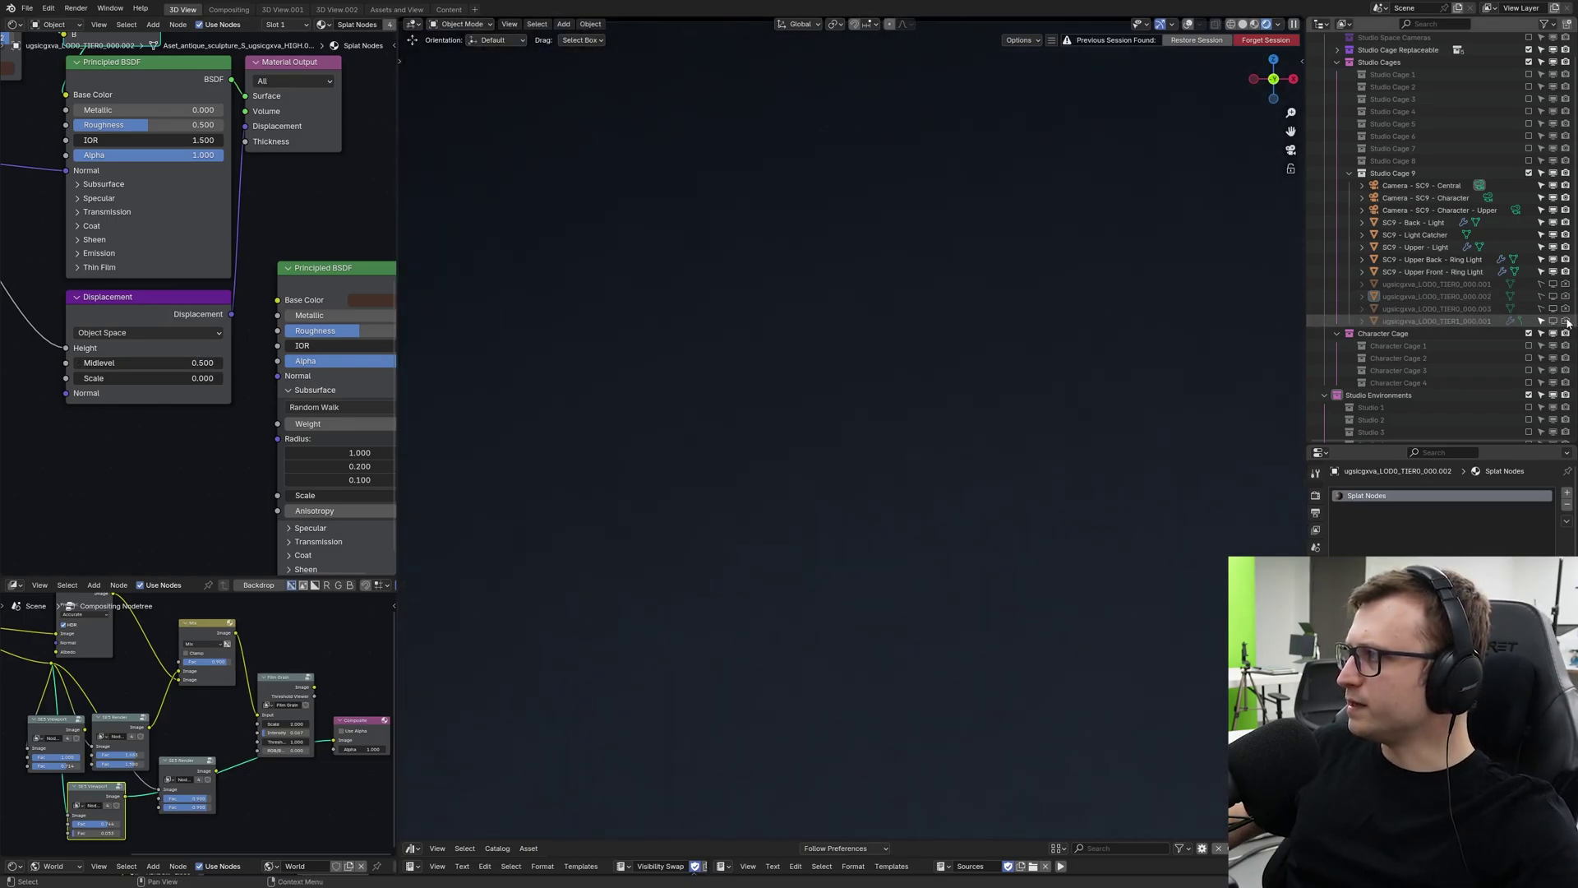
key(z)
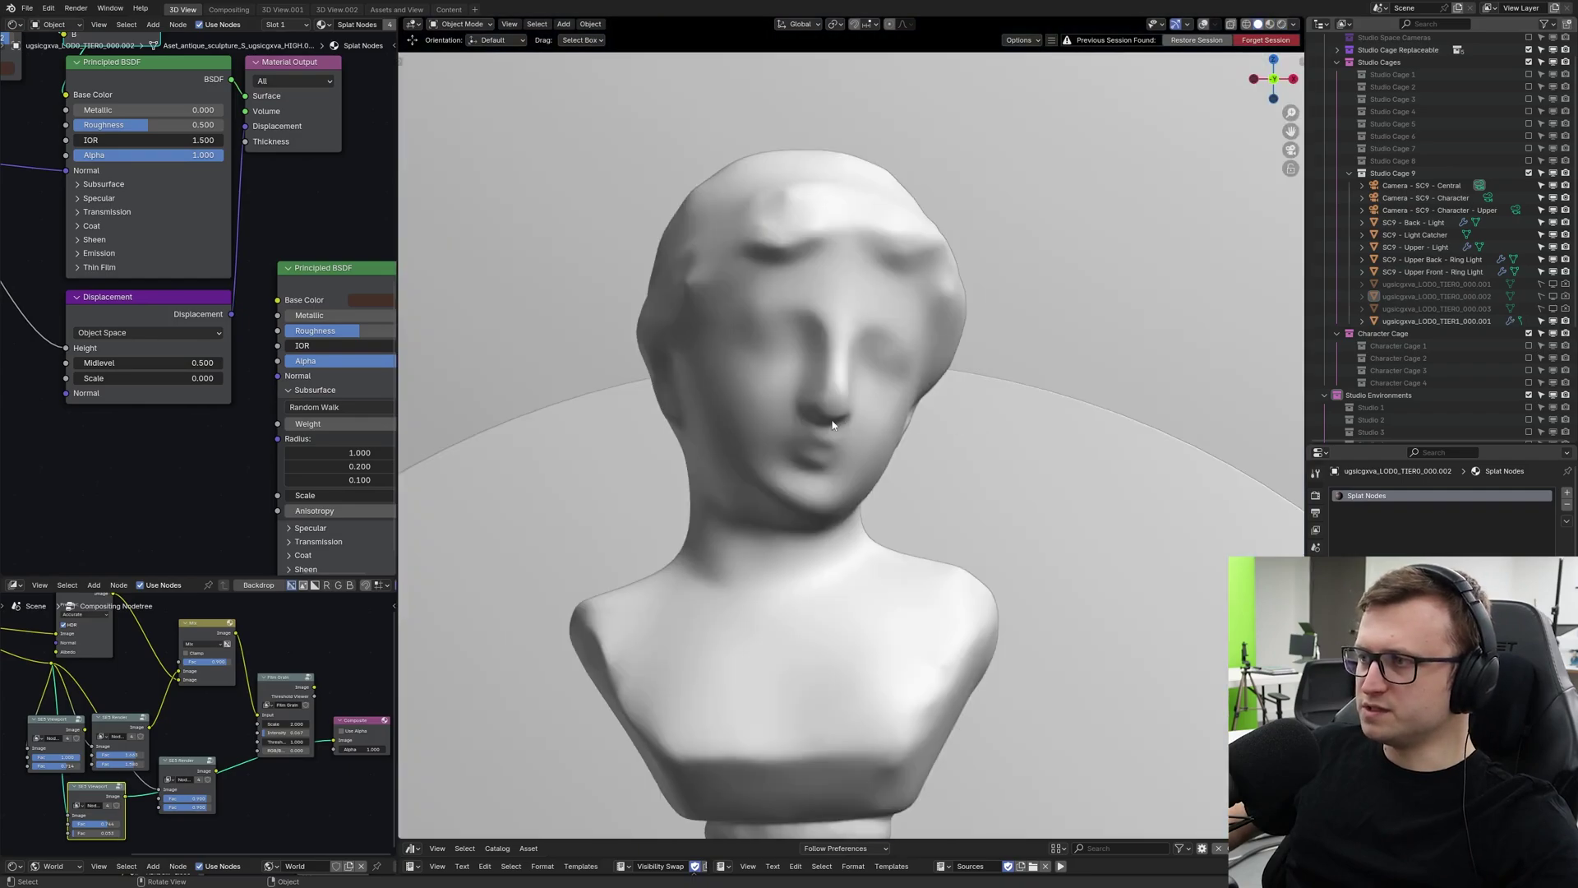
Select the low-poly bust, inspect its topology in Wireframe shading, and leave wireframe display.
click(833, 425)
key(shift+z)
scroll(719, 416, up, 2)
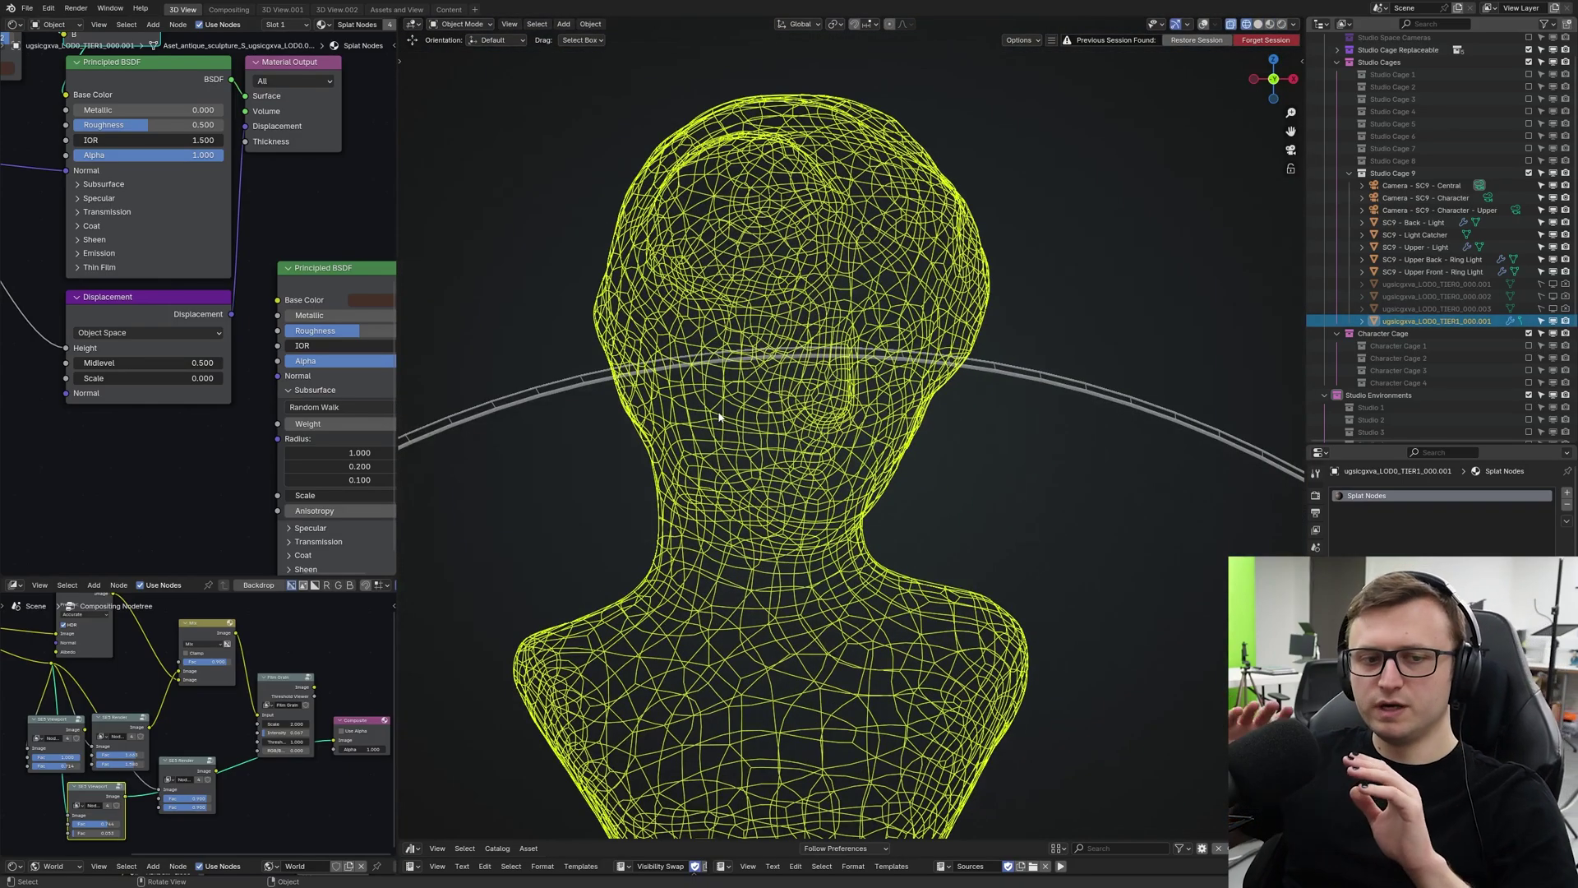
key(shift+z)
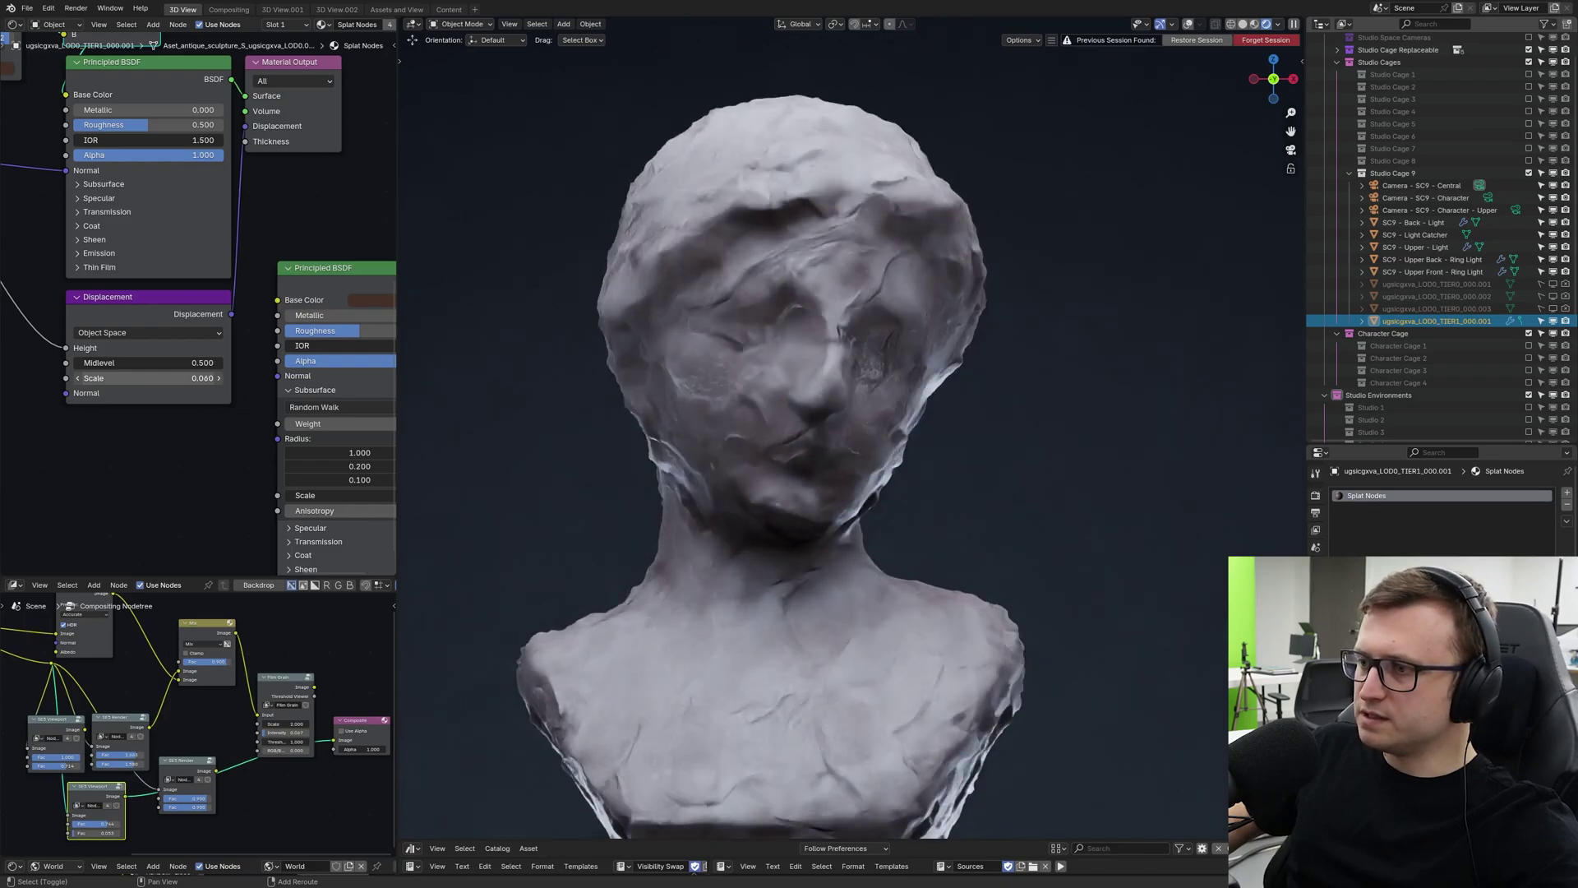
Set the Displacement Scale to 0.015 and review the displaced low-poly bust from several angles.
shift+drag(154, 378, 141, 378)
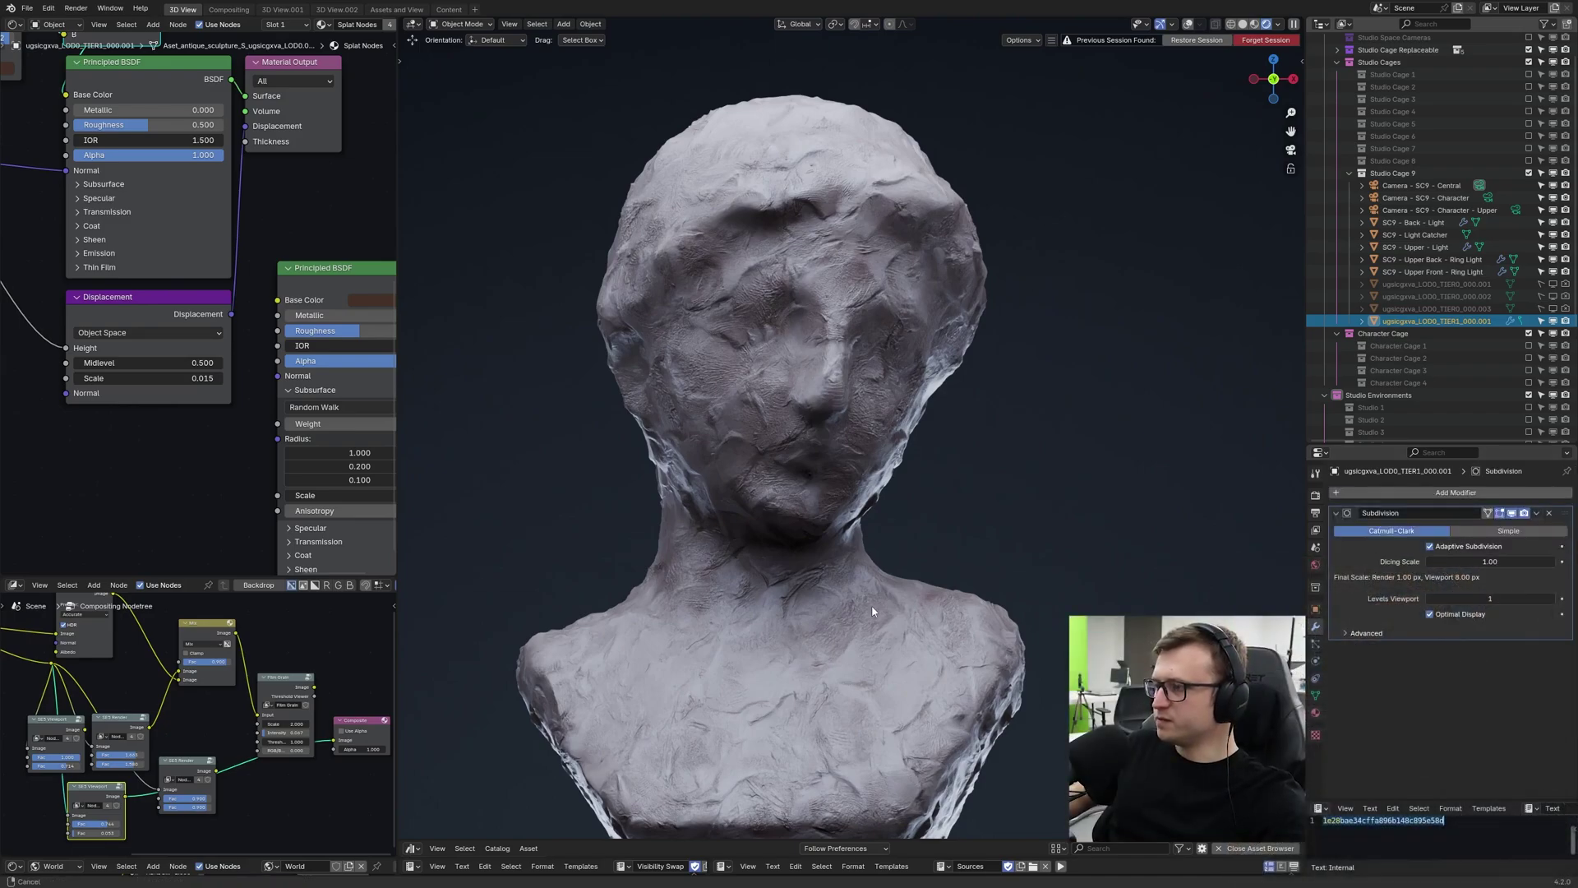
shift+middle_drag(856, 667, 878, 608)
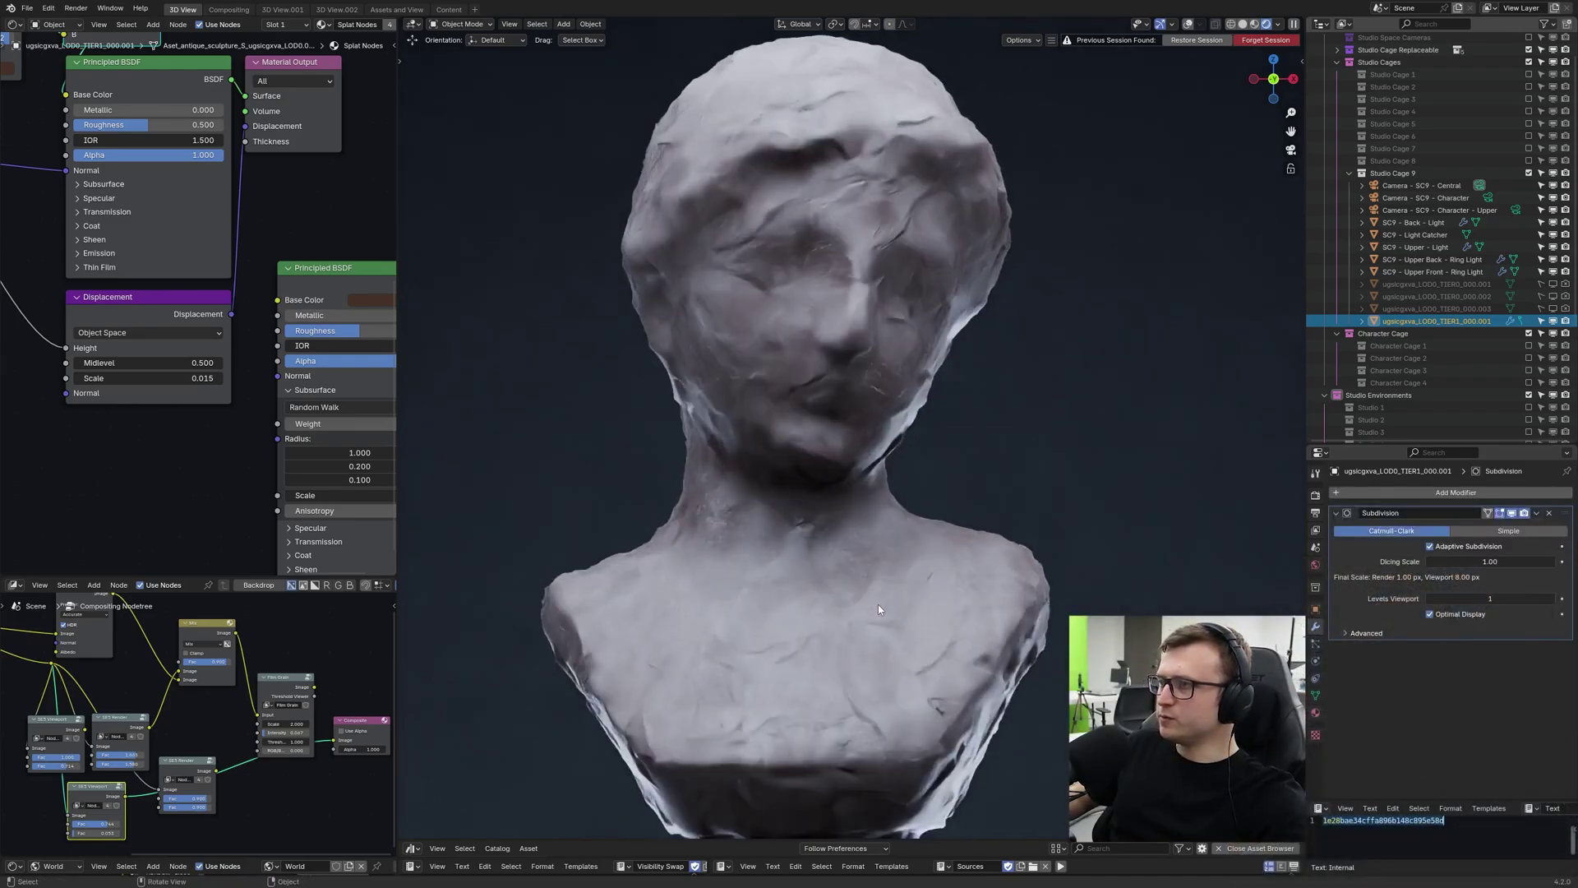
scroll(878, 608, down, 1)
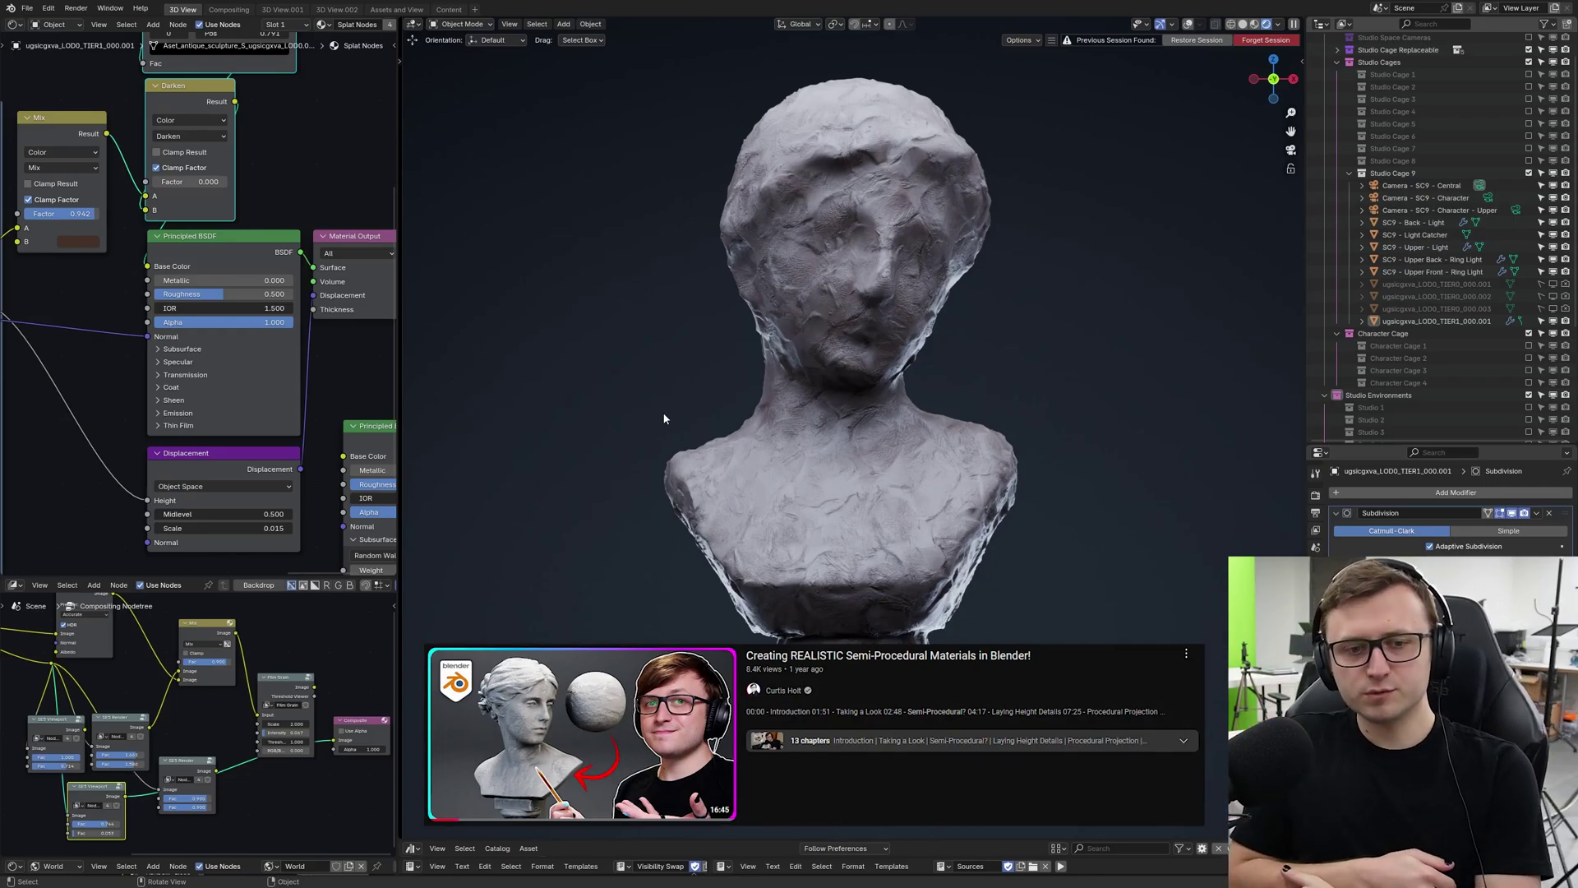
middle_drag(665, 418, 879, 438)
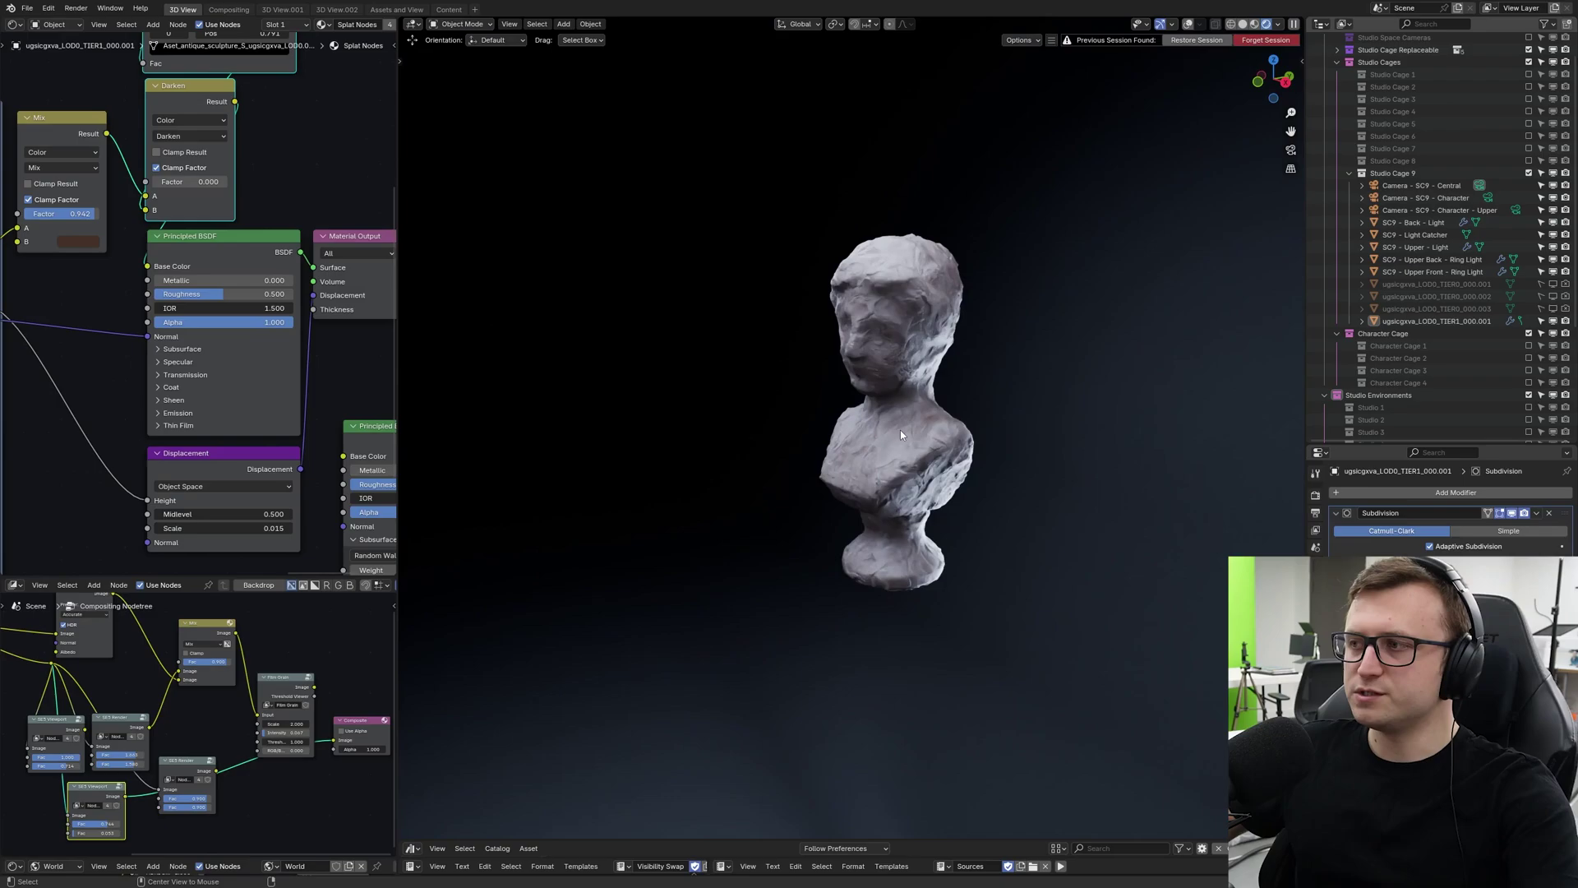
scroll(903, 442, up, 4)
middle_drag(902, 442, 1148, 340)
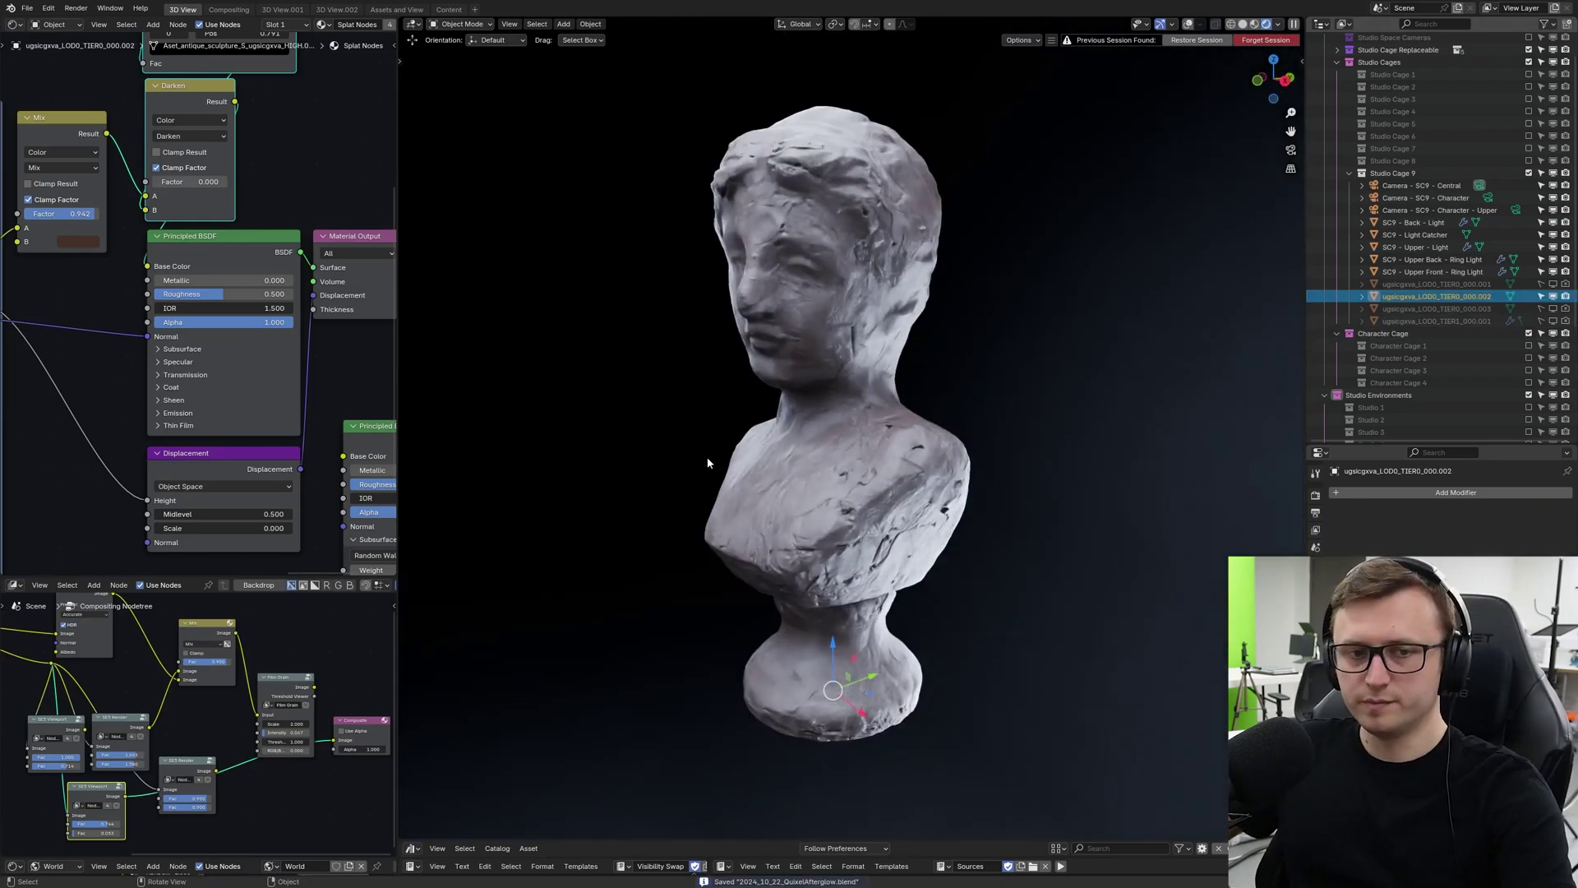
Deselect the detailed bust and select the (Preamble) TP Hex Splat (Material) node in its material.
click(708, 460)
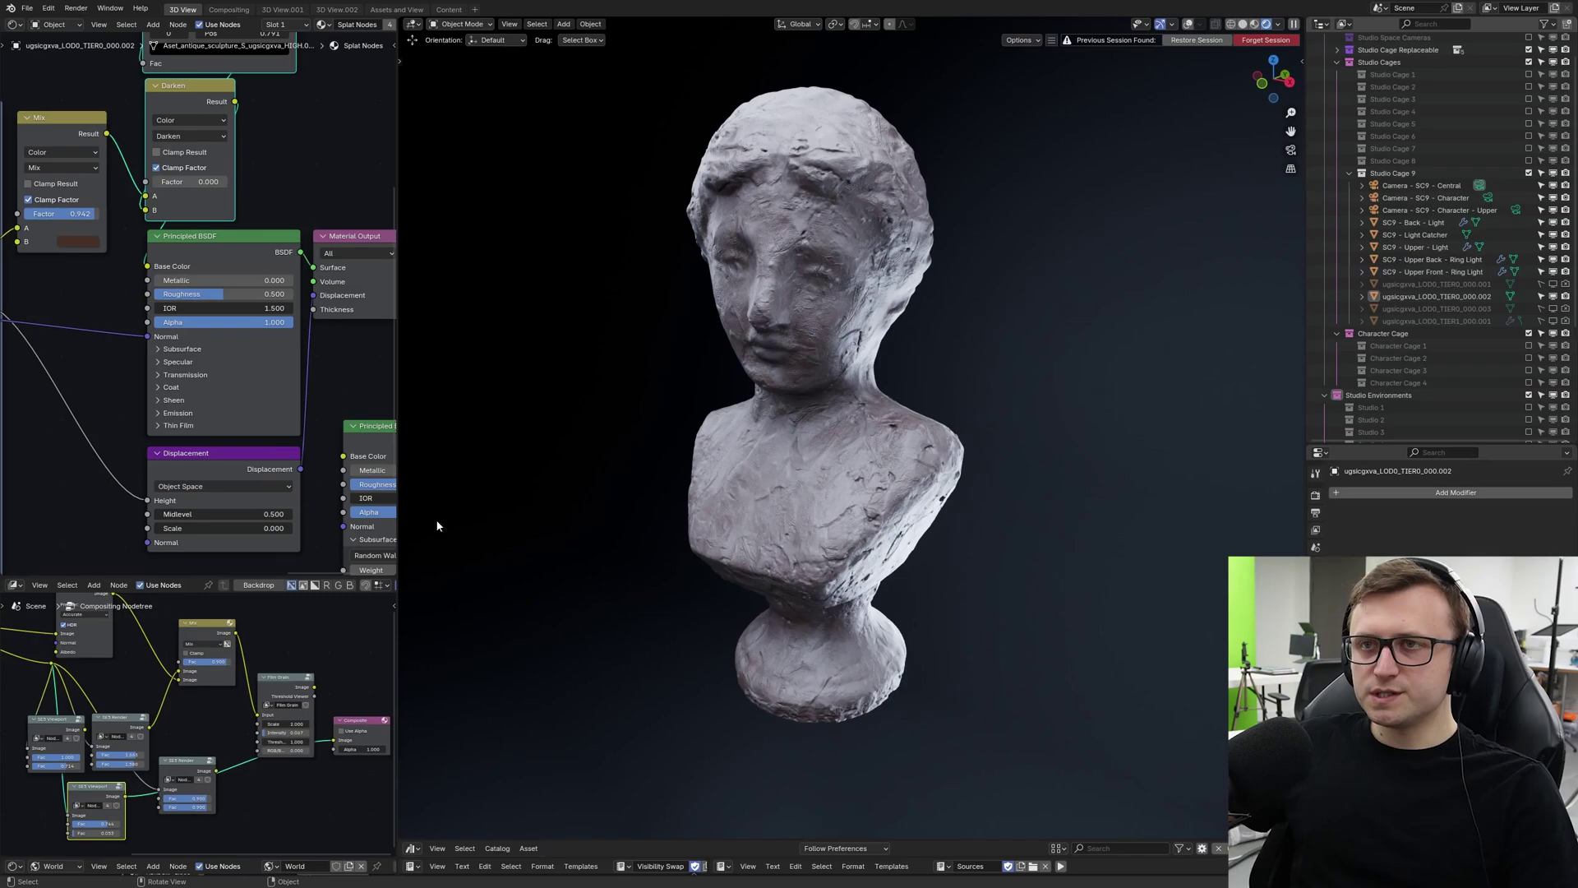
middle_drag(98, 359, 102, 405)
middle_drag(243, 320, 146, 254)
scroll(191, 278, down, 2)
drag(146, 256, 153, 257)
scroll(851, 427, up, 1)
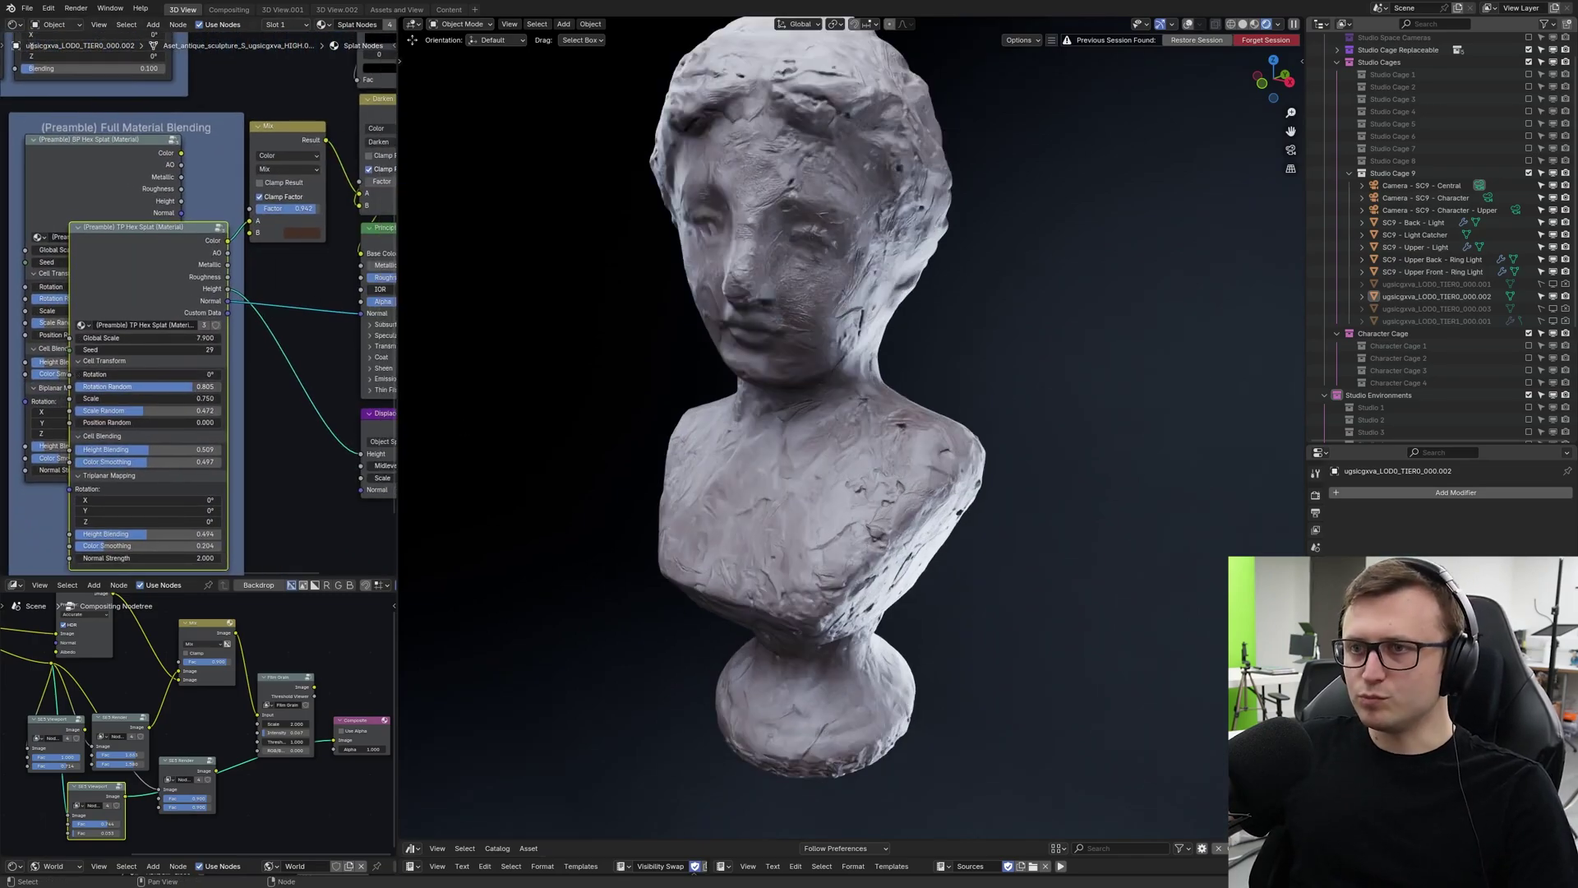
Set the TP Hex Splat (Material) node's Rotation Random to about 0.29, Scale Random to about 0.49 and Height Blending to about 0.21.
drag(138, 388, 208, 389)
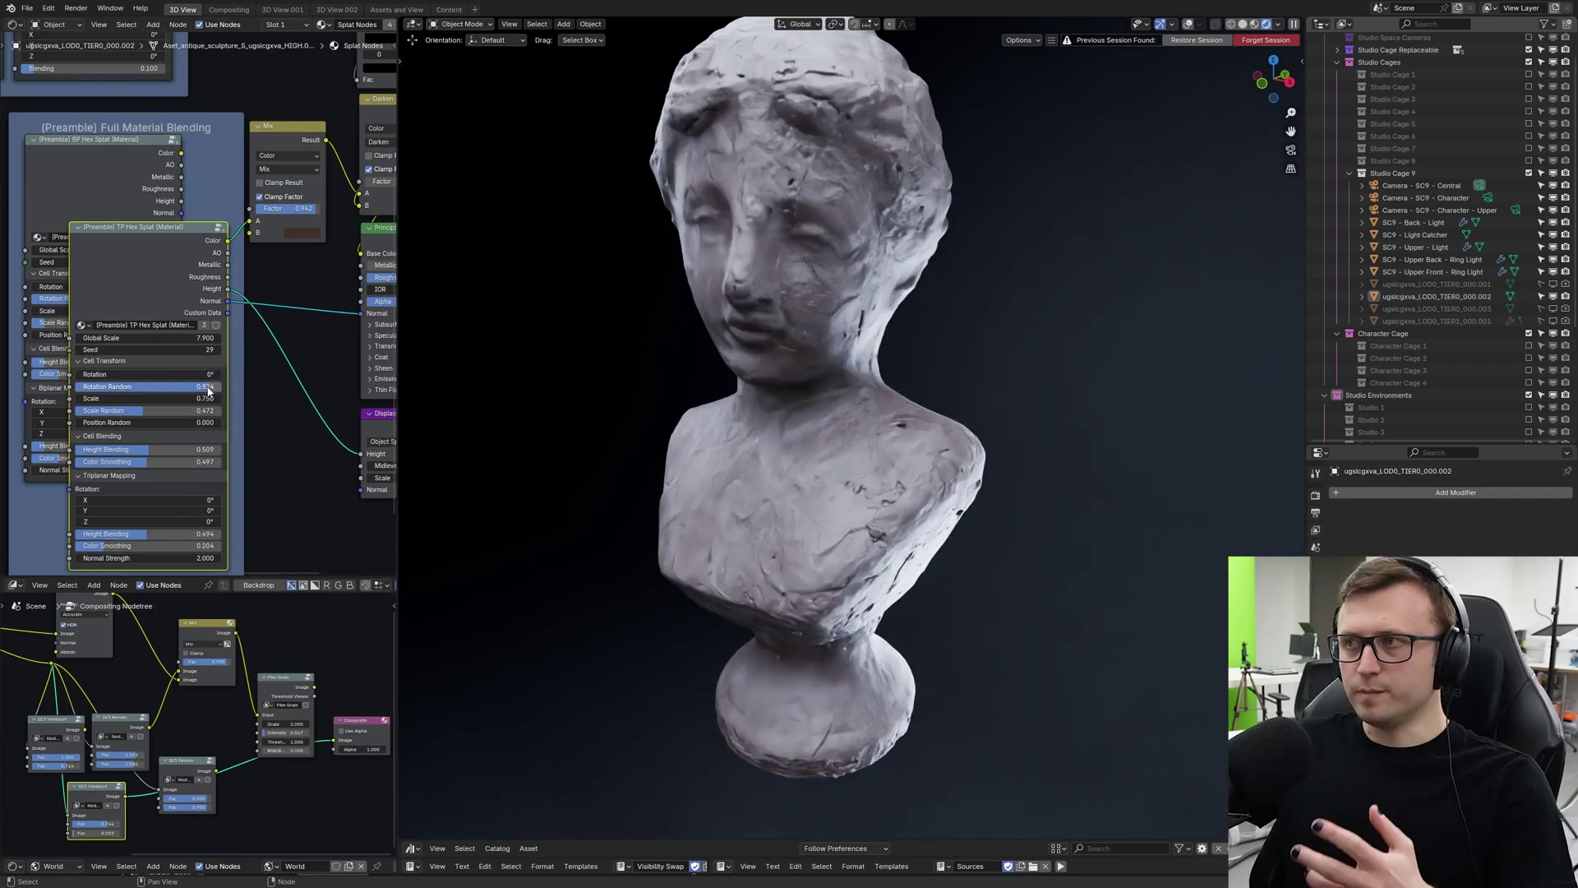
scroll(471, 451, up, 2)
middle_drag(215, 424, 217, 378)
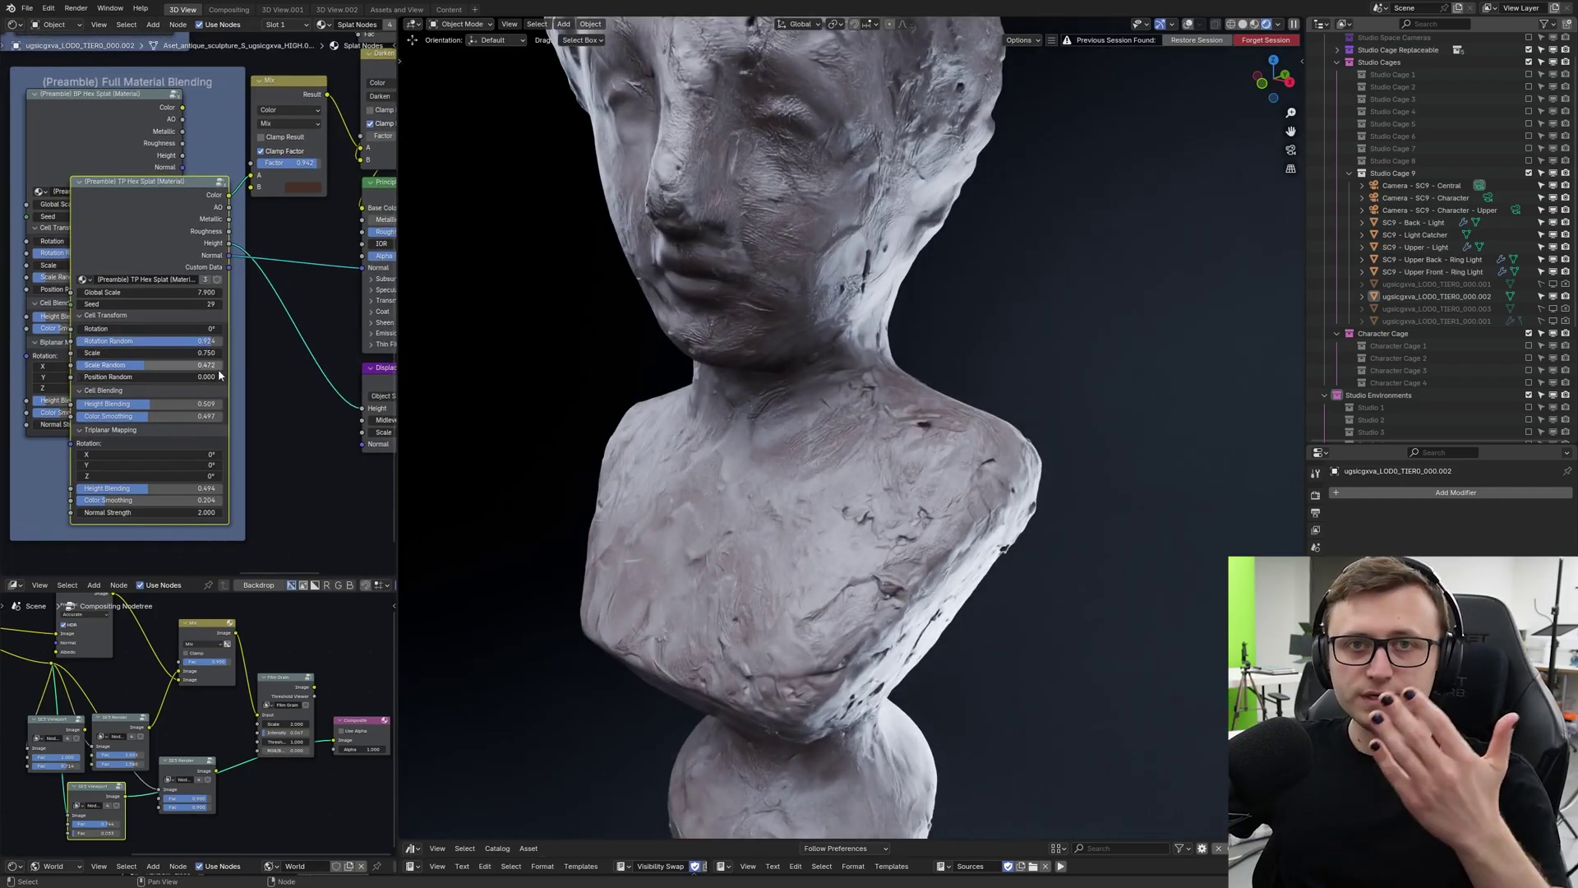
drag(144, 364, 146, 363)
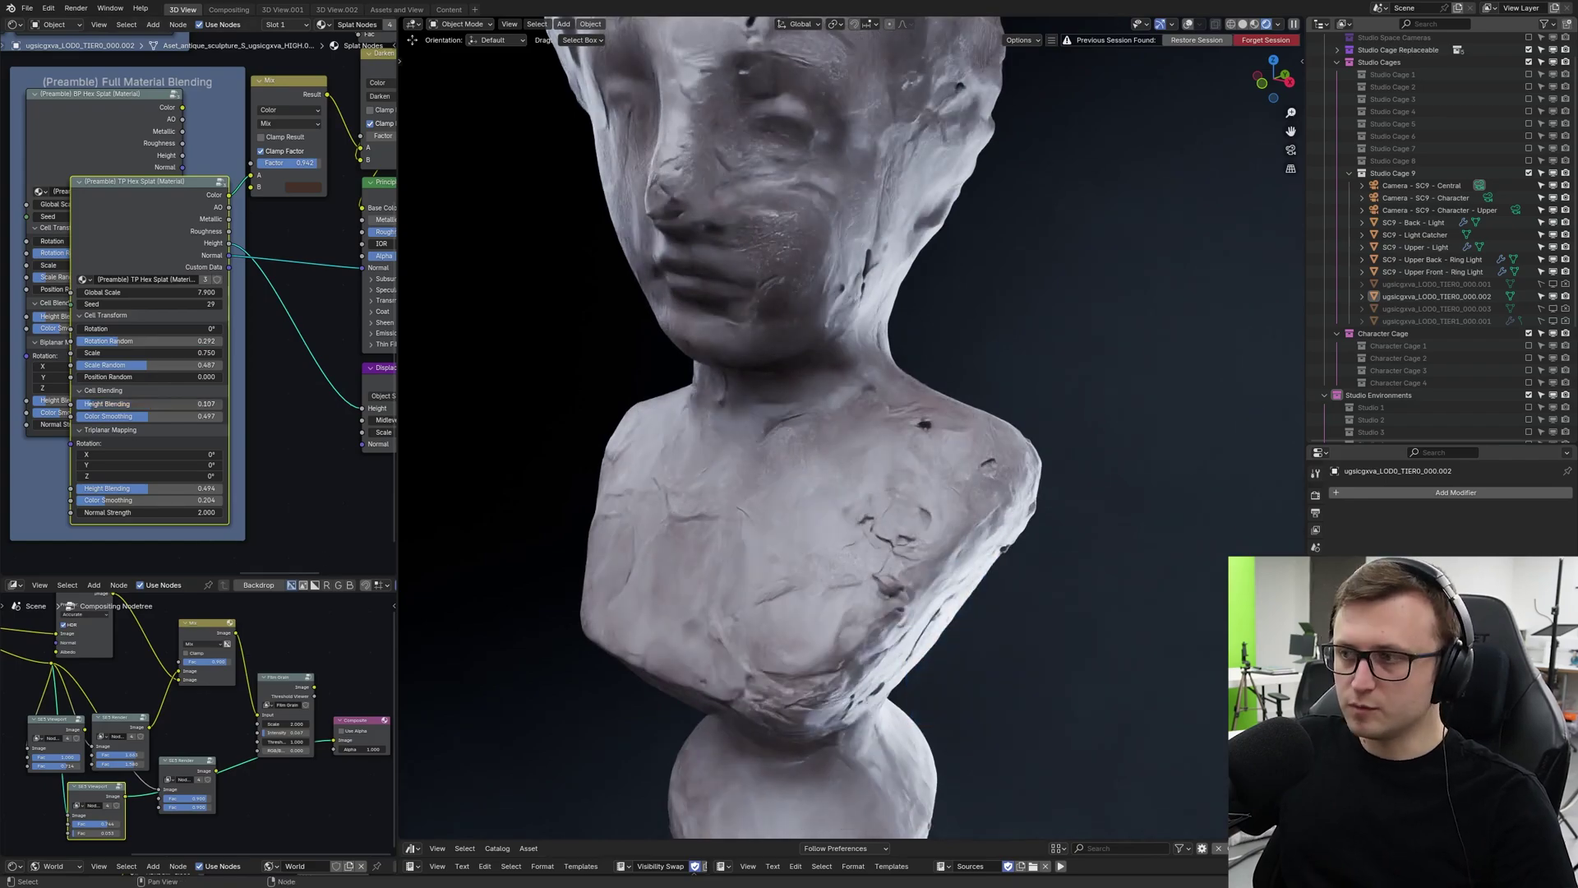
Try the TP Hex Splat (Material) node with cell and triplanar Height Blending at 0.000, and inspect the seams on the bust's face.
drag(91, 404, 80, 403)
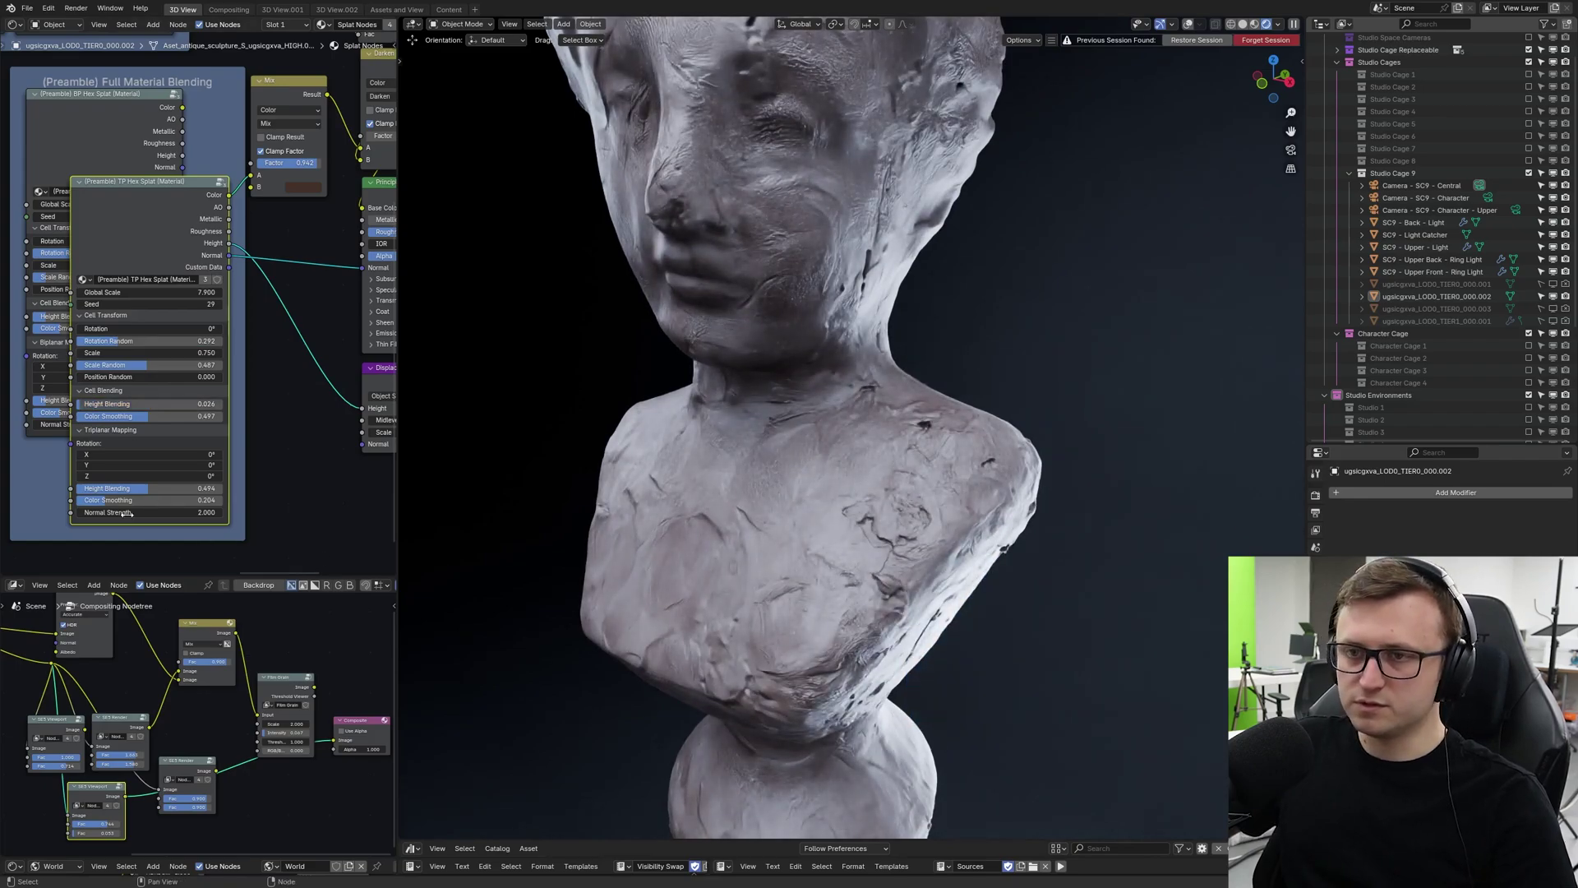
drag(148, 488, 86, 491)
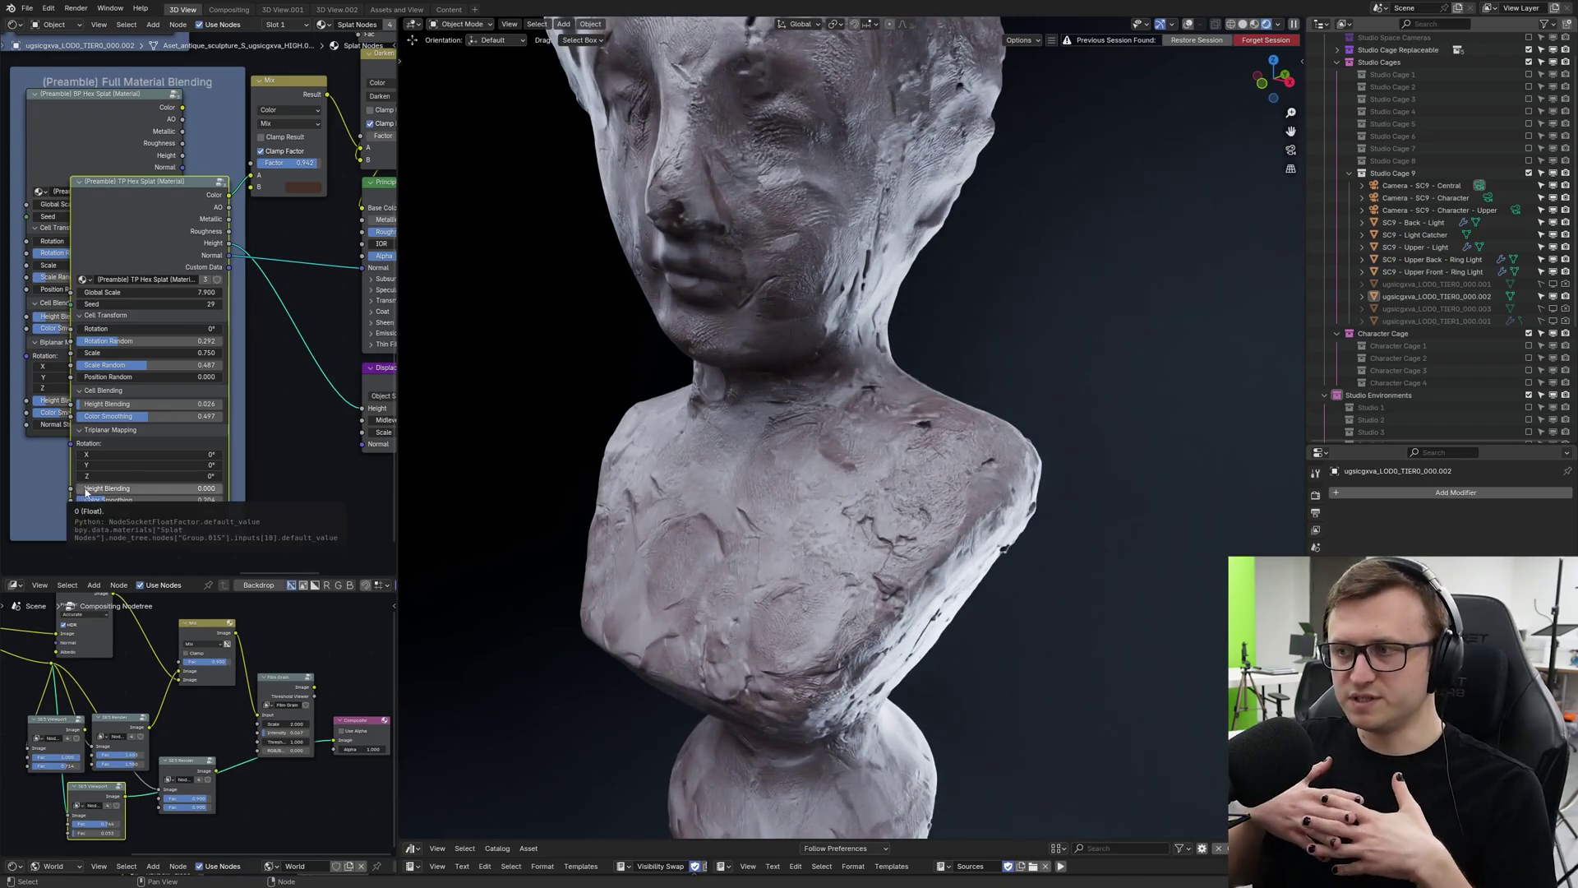
scroll(725, 451, up, 4)
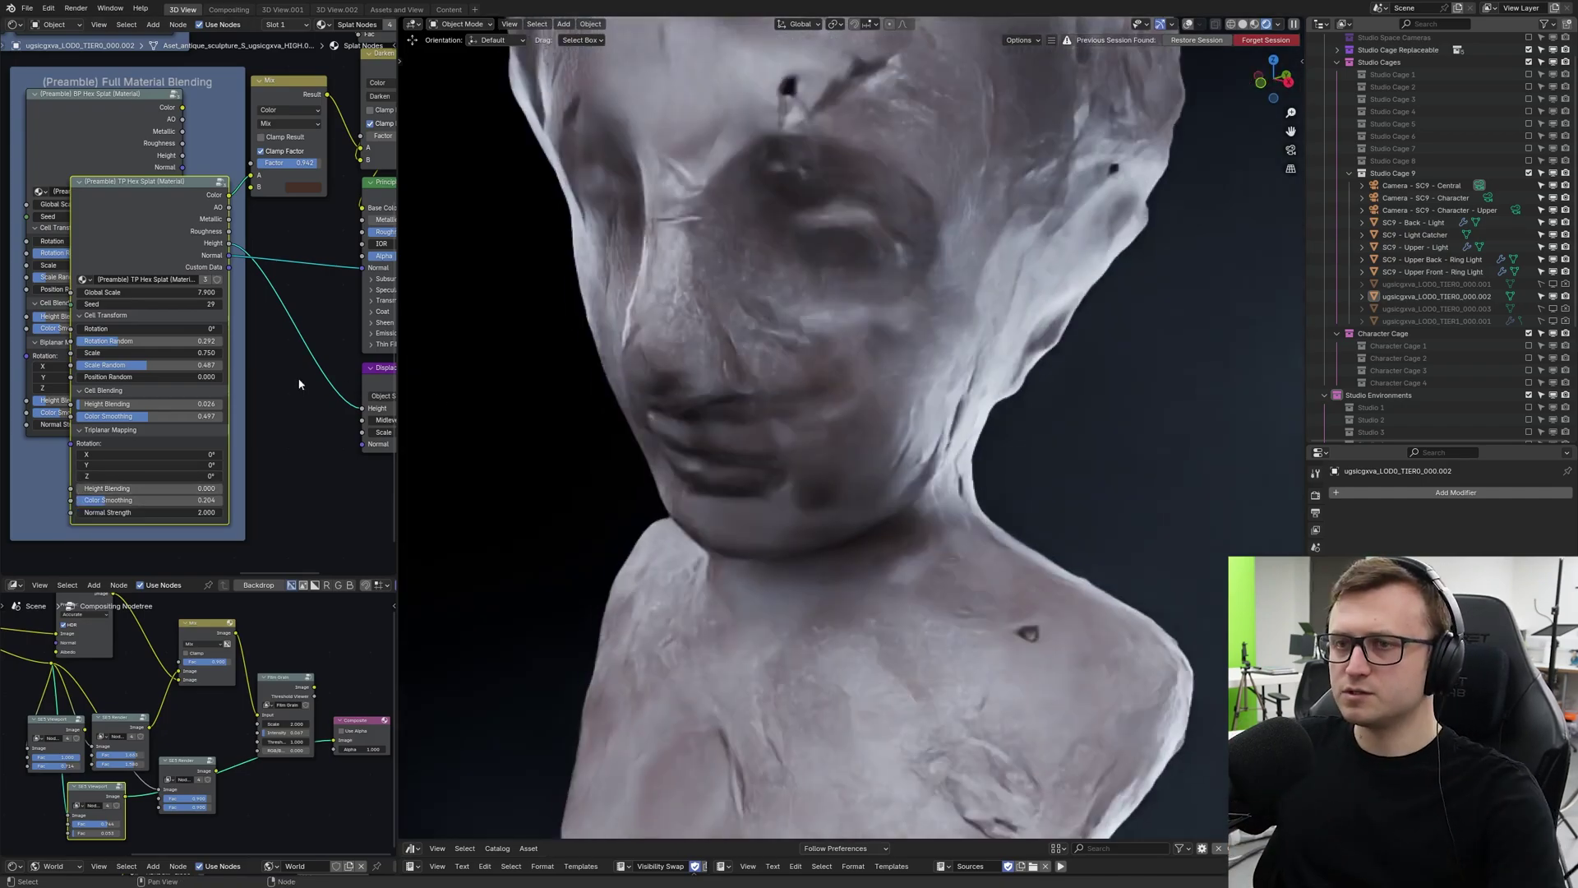
middle_drag(724, 450, 679, 244)
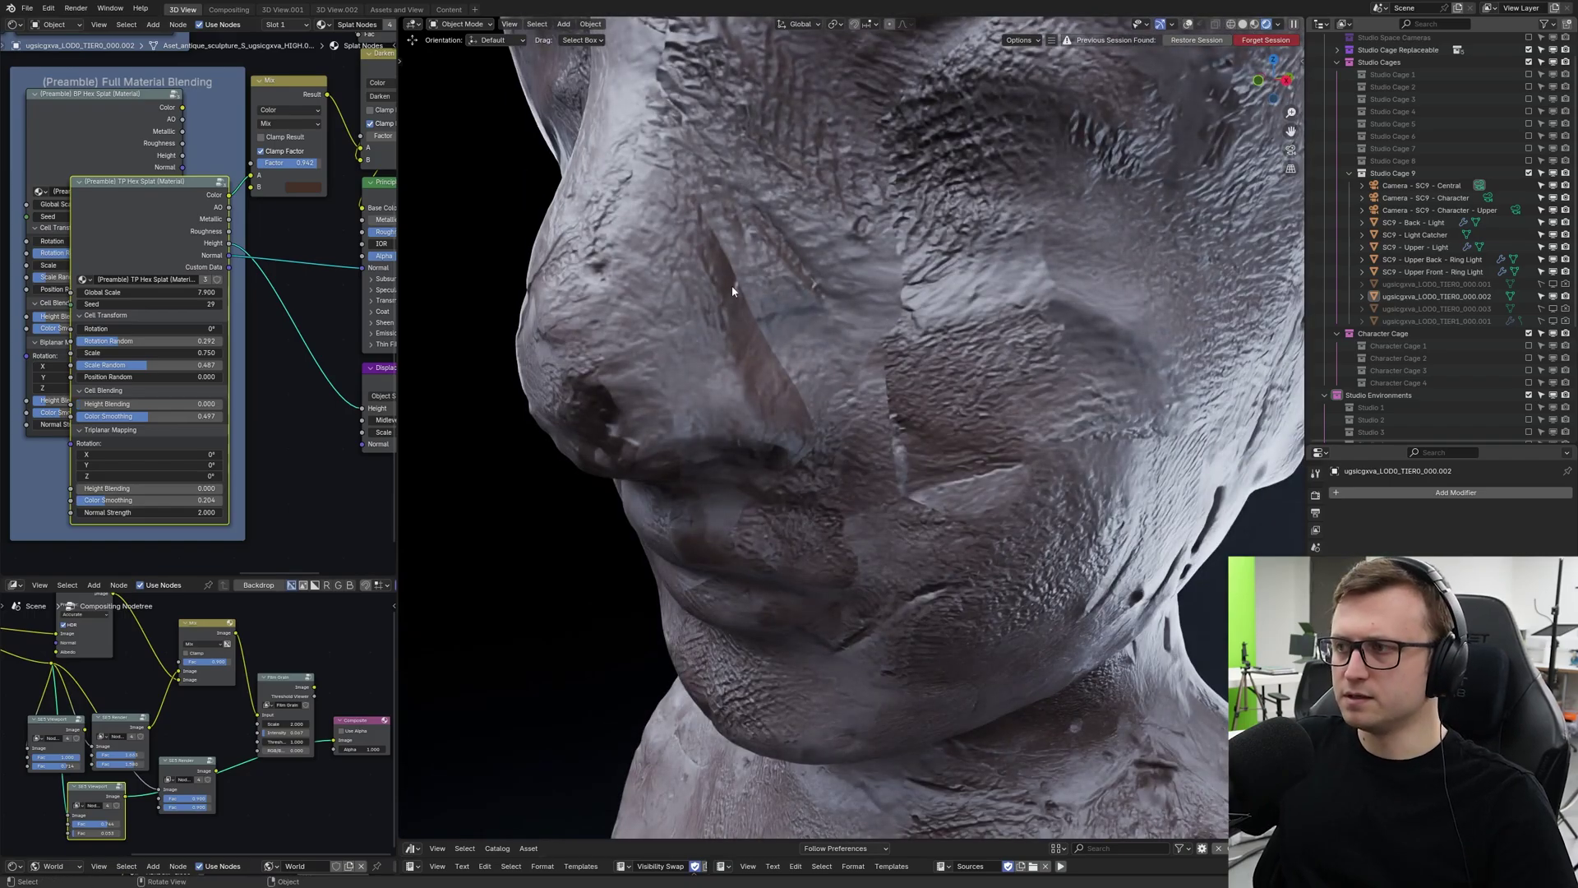
Set the triplanar Height Blending to 0.089, raise the cell Height Blending to soften the seams, and review the whole bust.
mouse_move(107, 488)
mouse_down()
mouse_move(139, 488)
mouse_move(111, 488)
mouse_up()
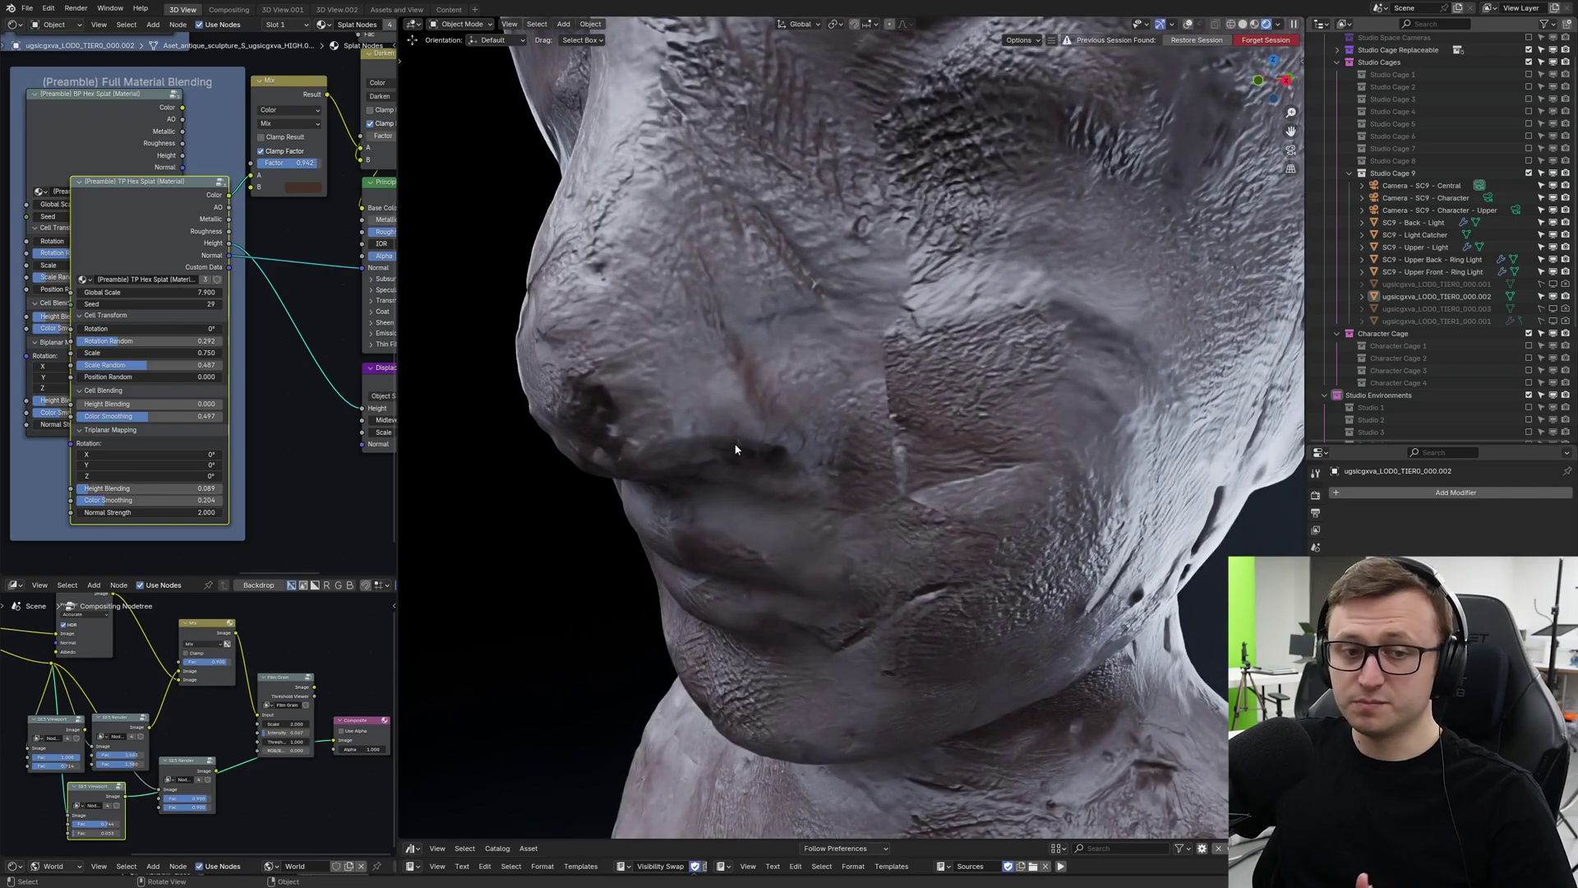
middle_drag(735, 449, 854, 292)
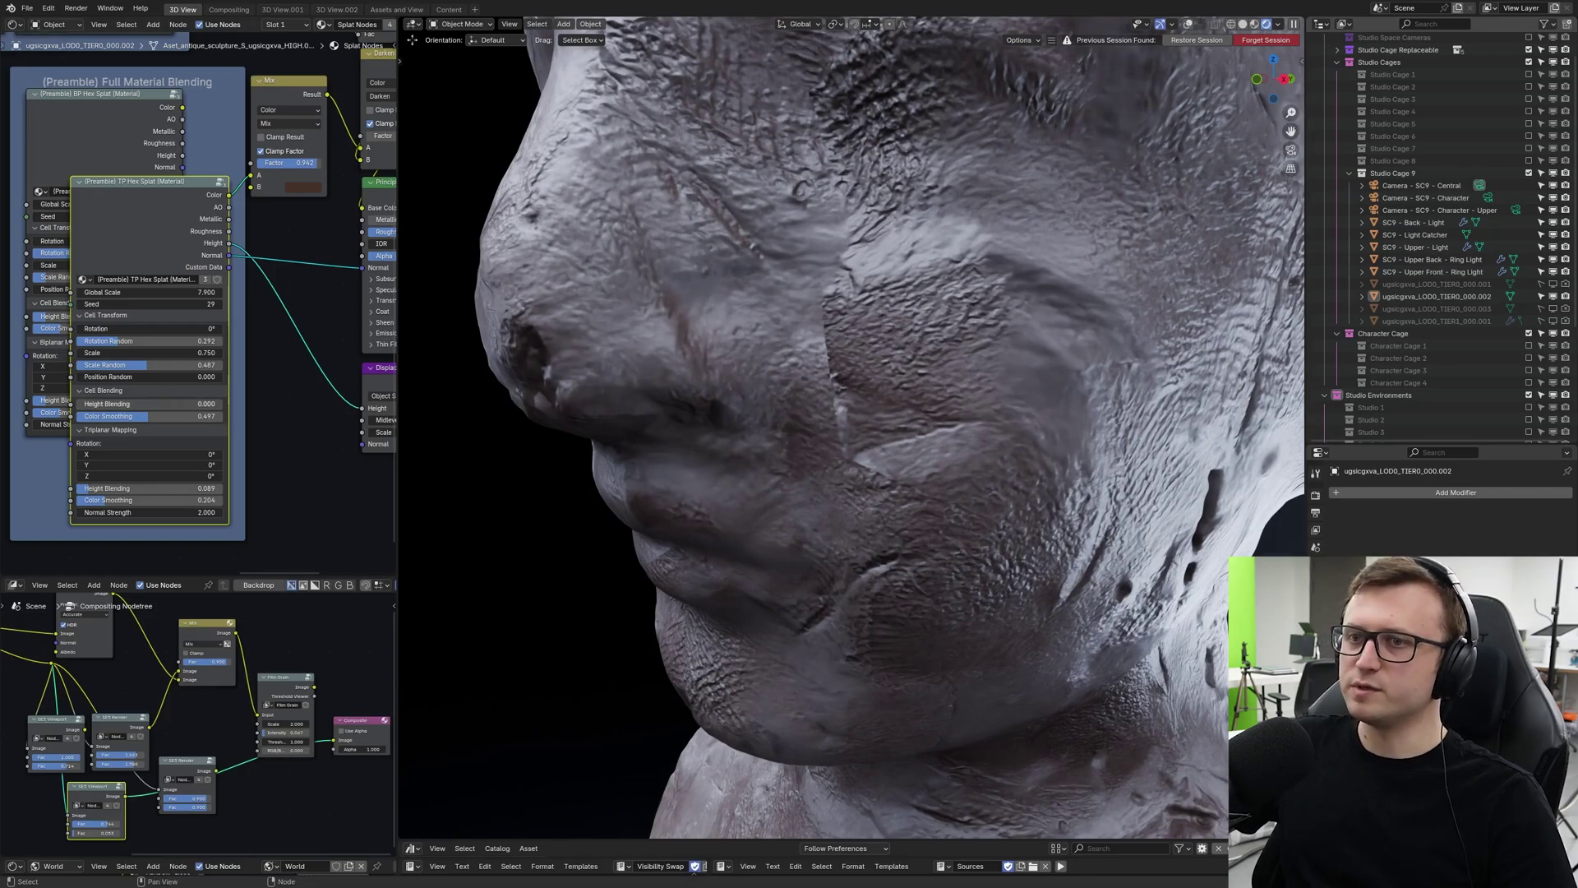
drag(81, 403, 763, 412)
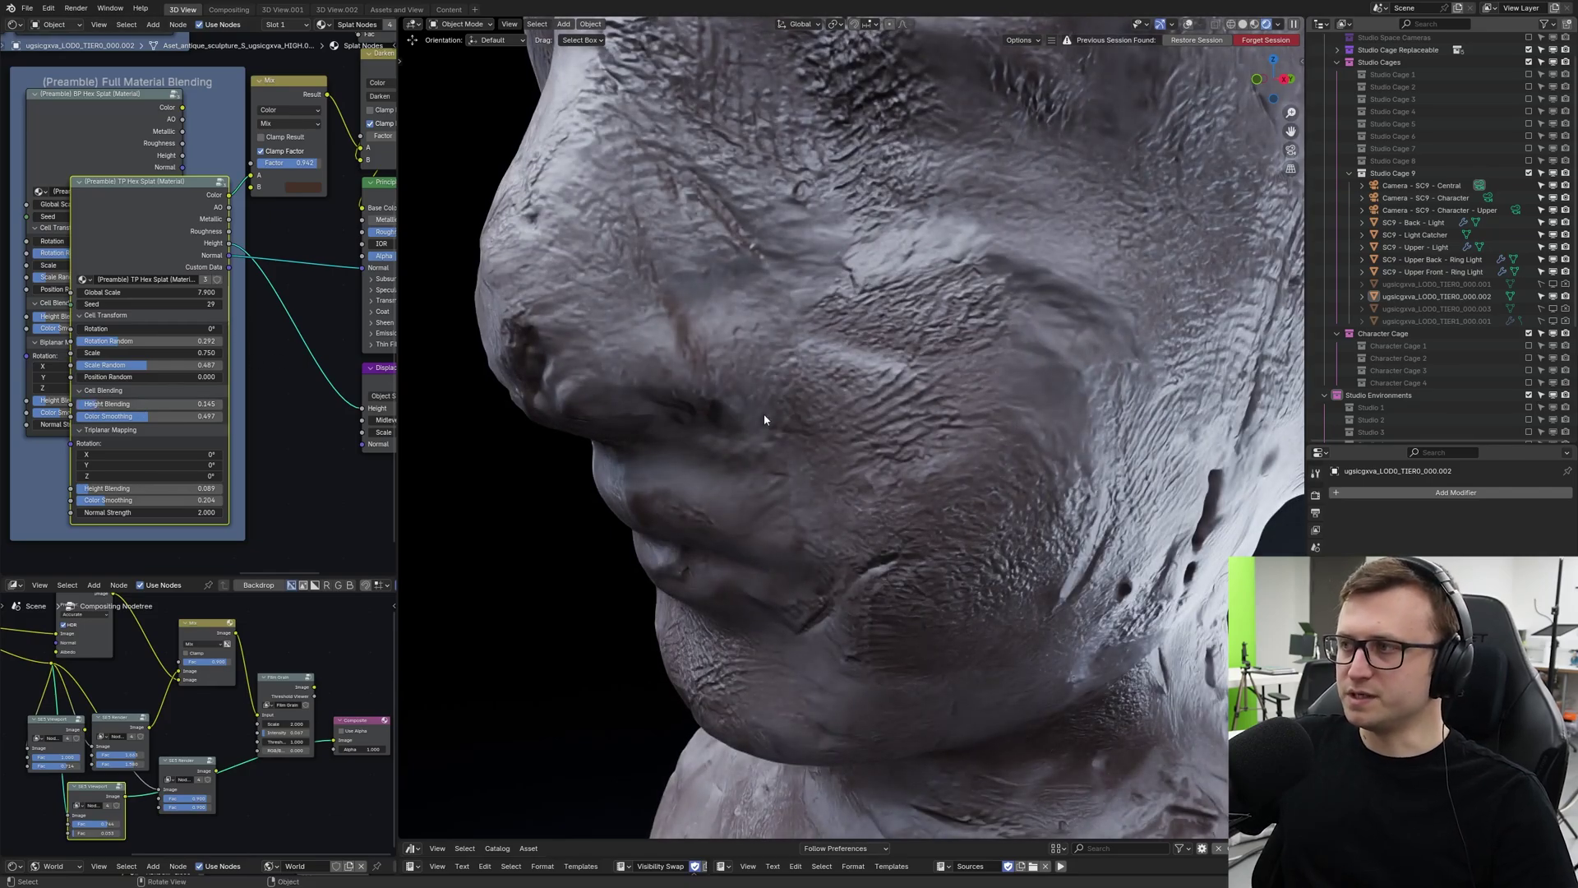
scroll(701, 416, down, 8)
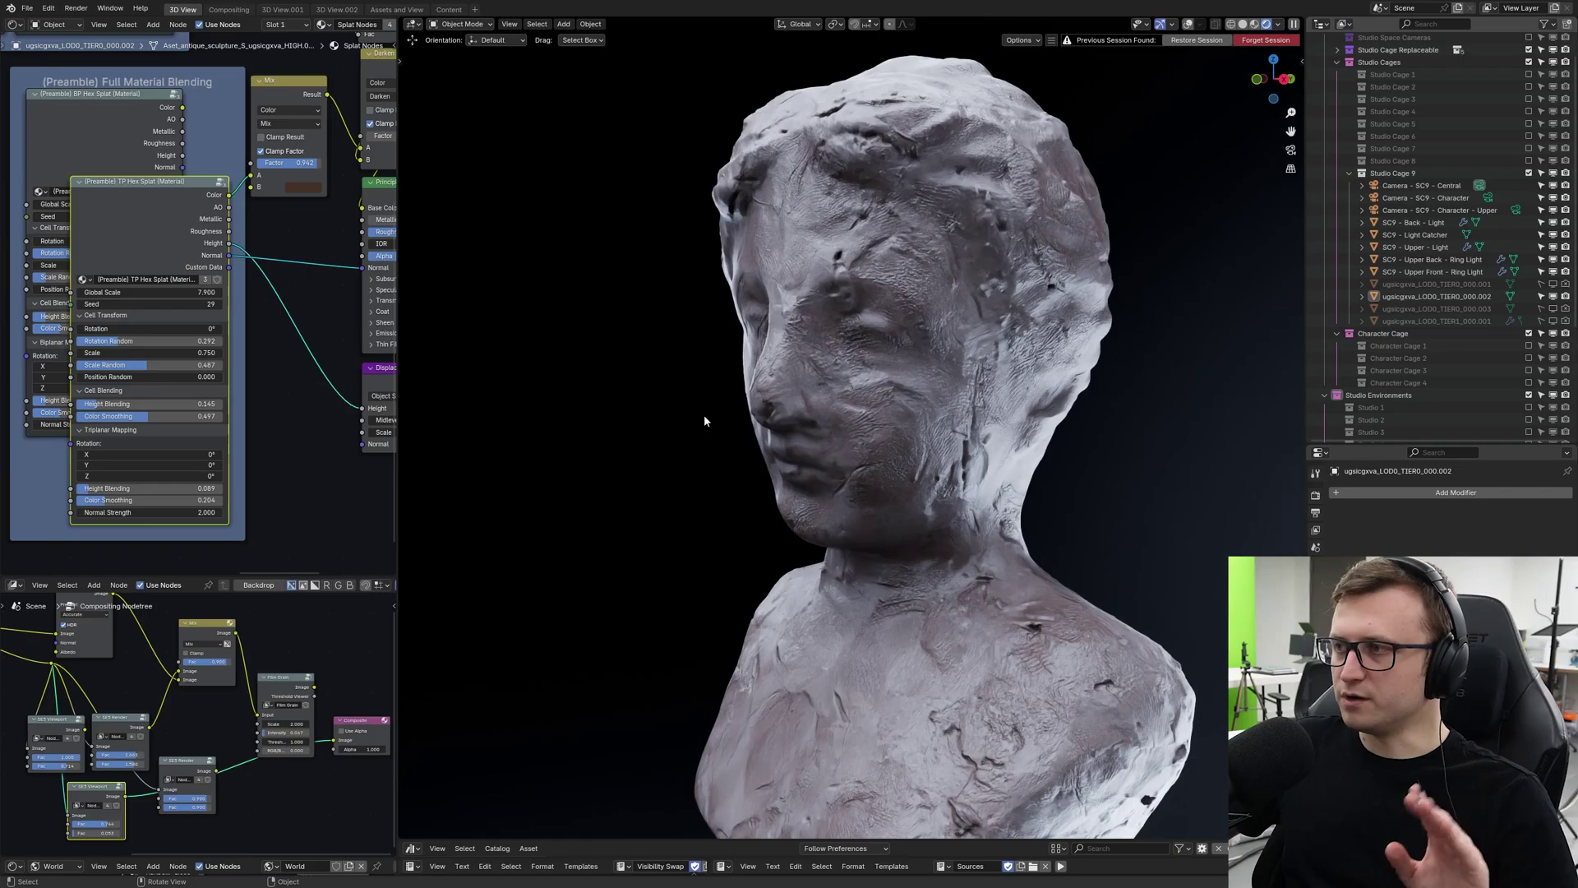
scroll(703, 415, down, 6)
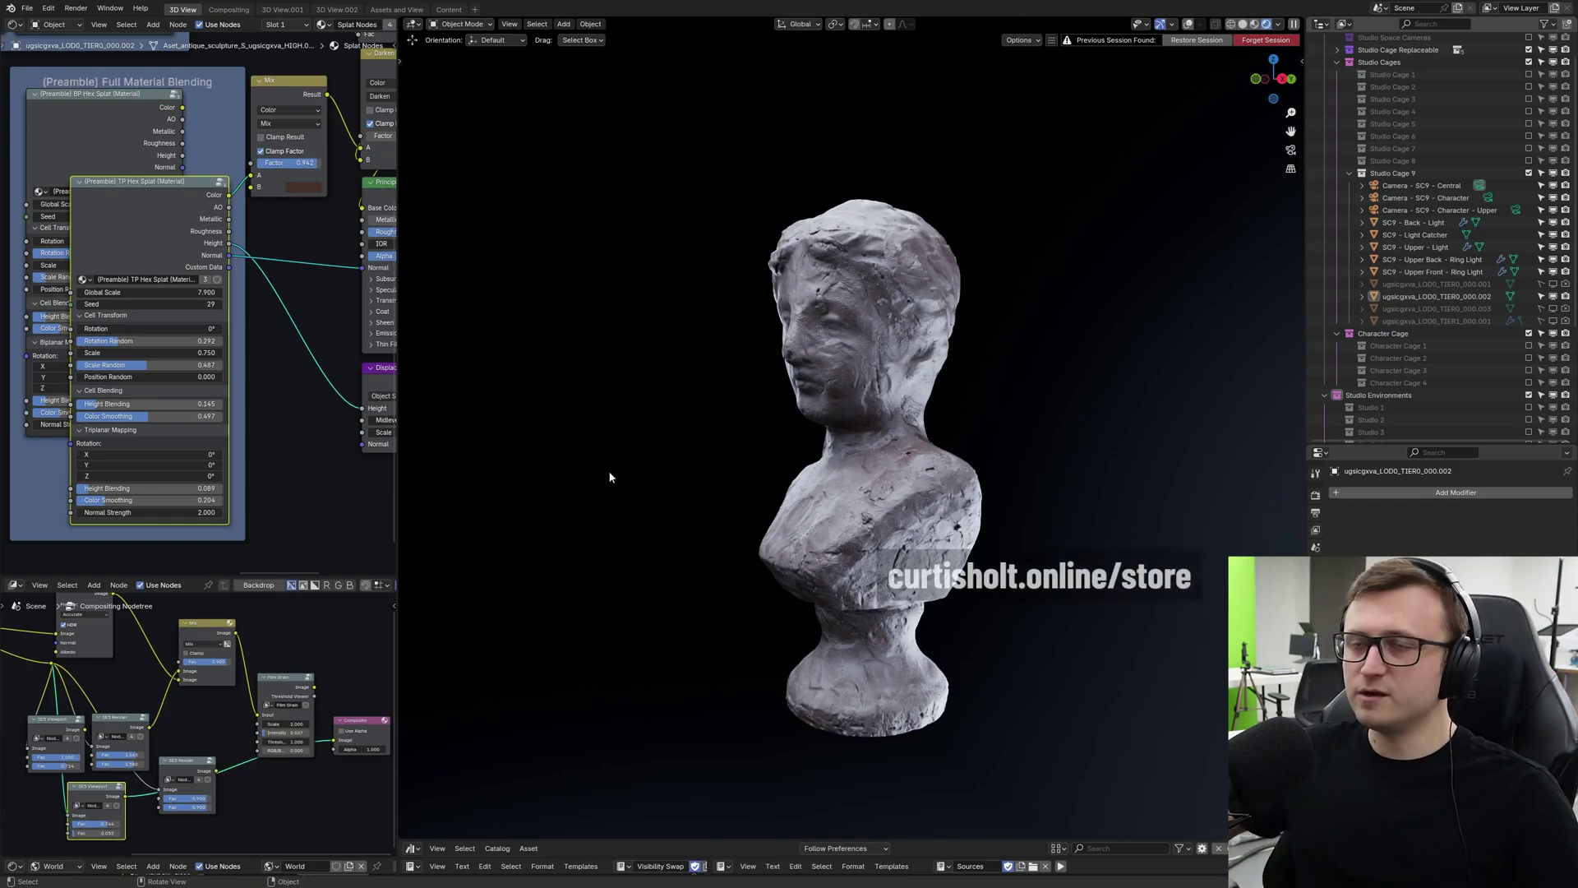
middle_drag(673, 451, 720, 519)
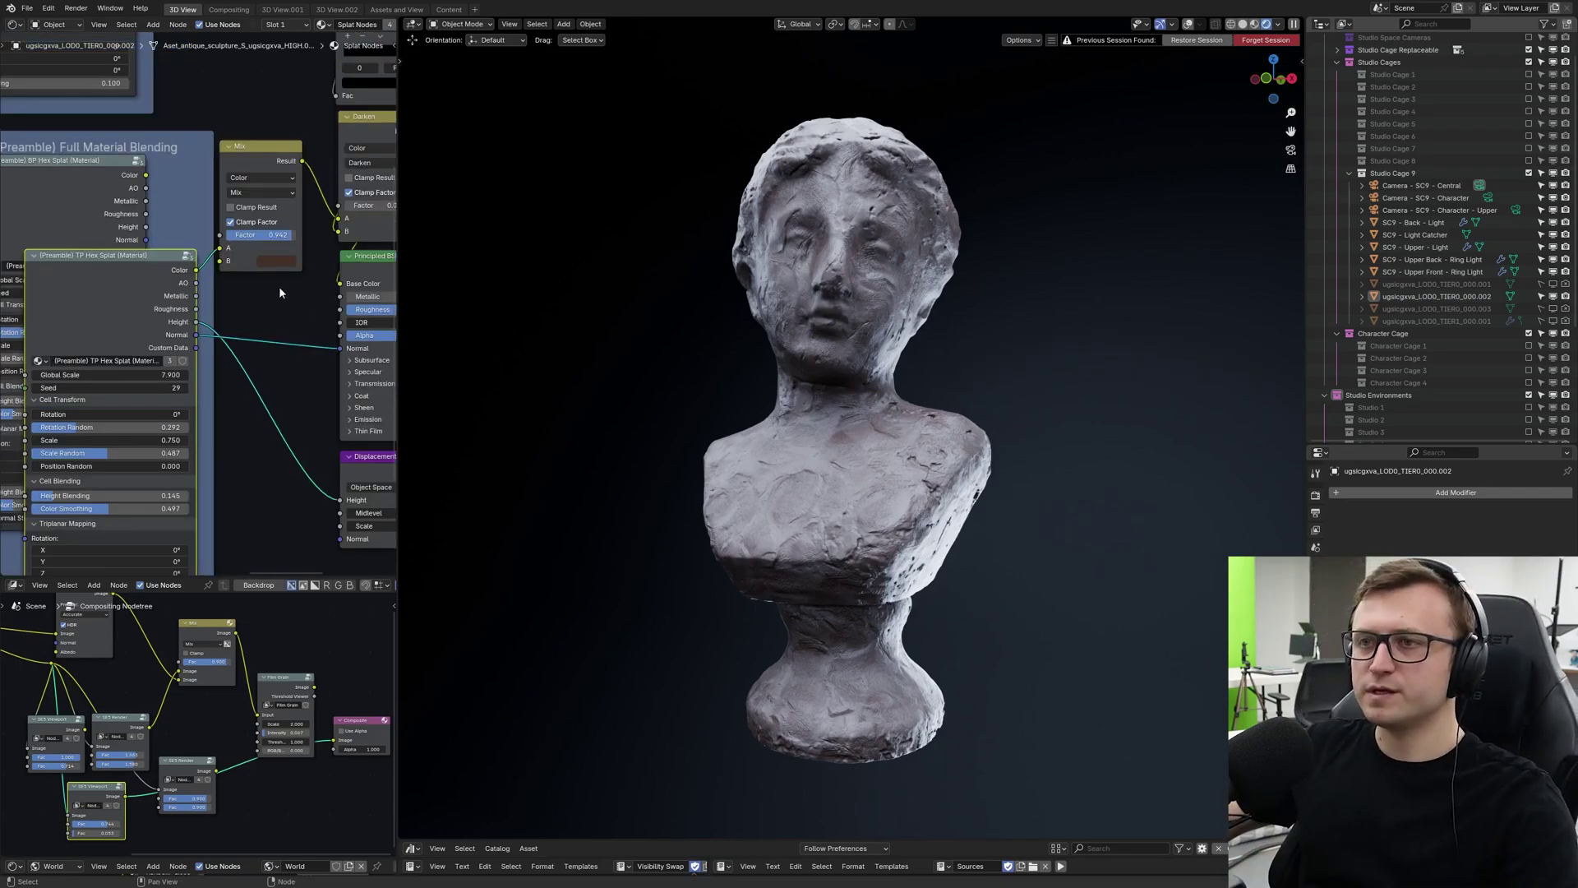
Recolour the Mix node's B input, trying dark red and settling on dark teal green, and raise the Darken node's Factor to 1.000.
click(276, 263)
middle_drag(298, 319, 184, 369)
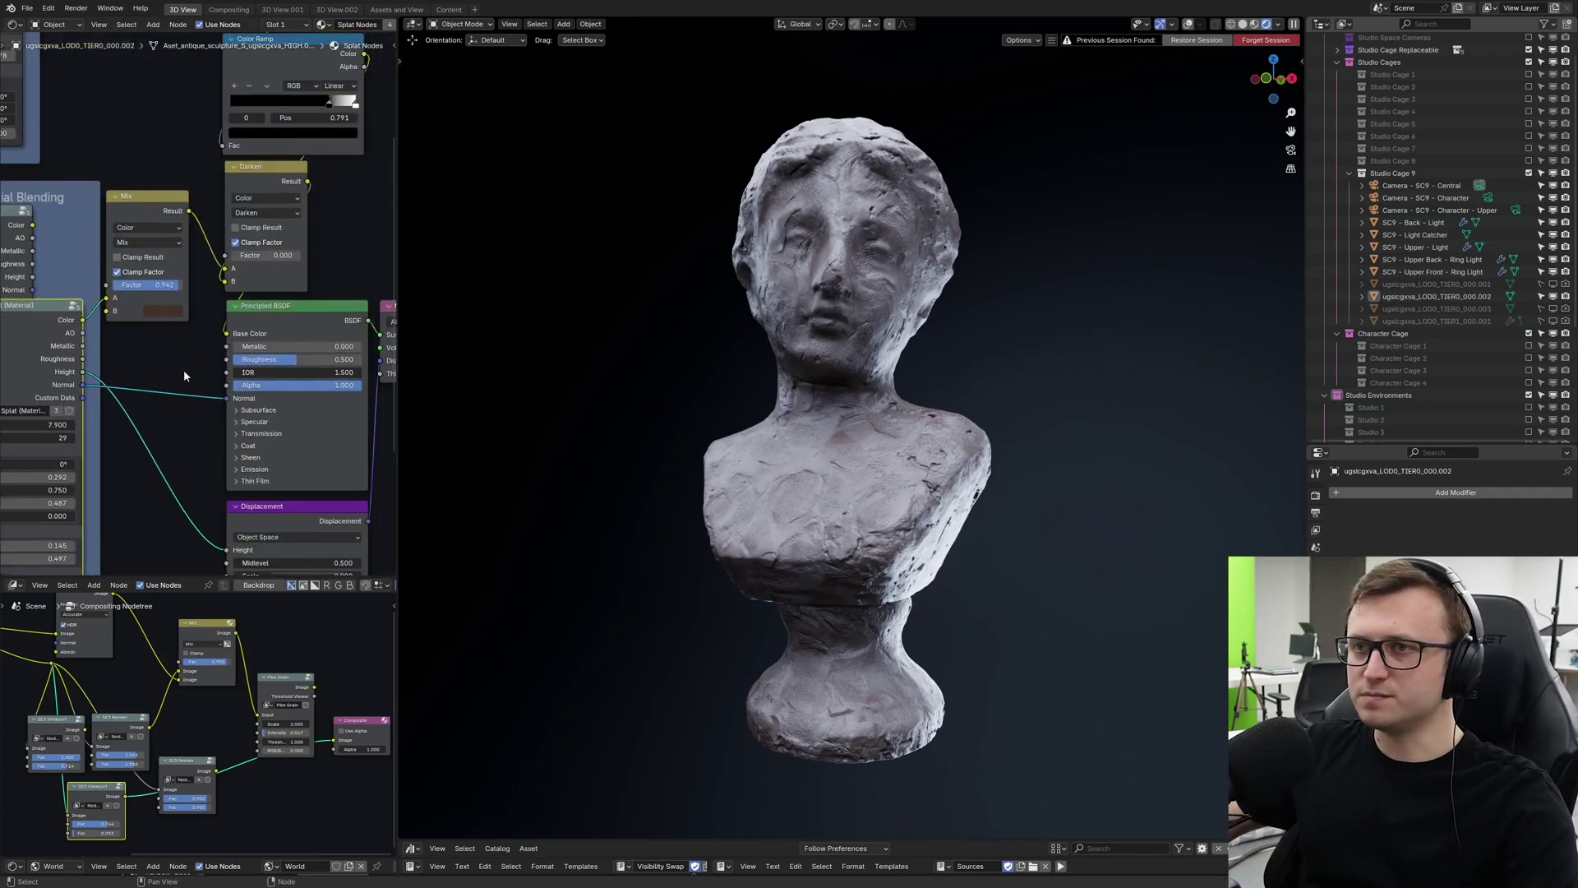
click(170, 311)
mouse_move(205, 214)
mouse_down()
mouse_move(200, 227)
mouse_move(306, 255)
mouse_up()
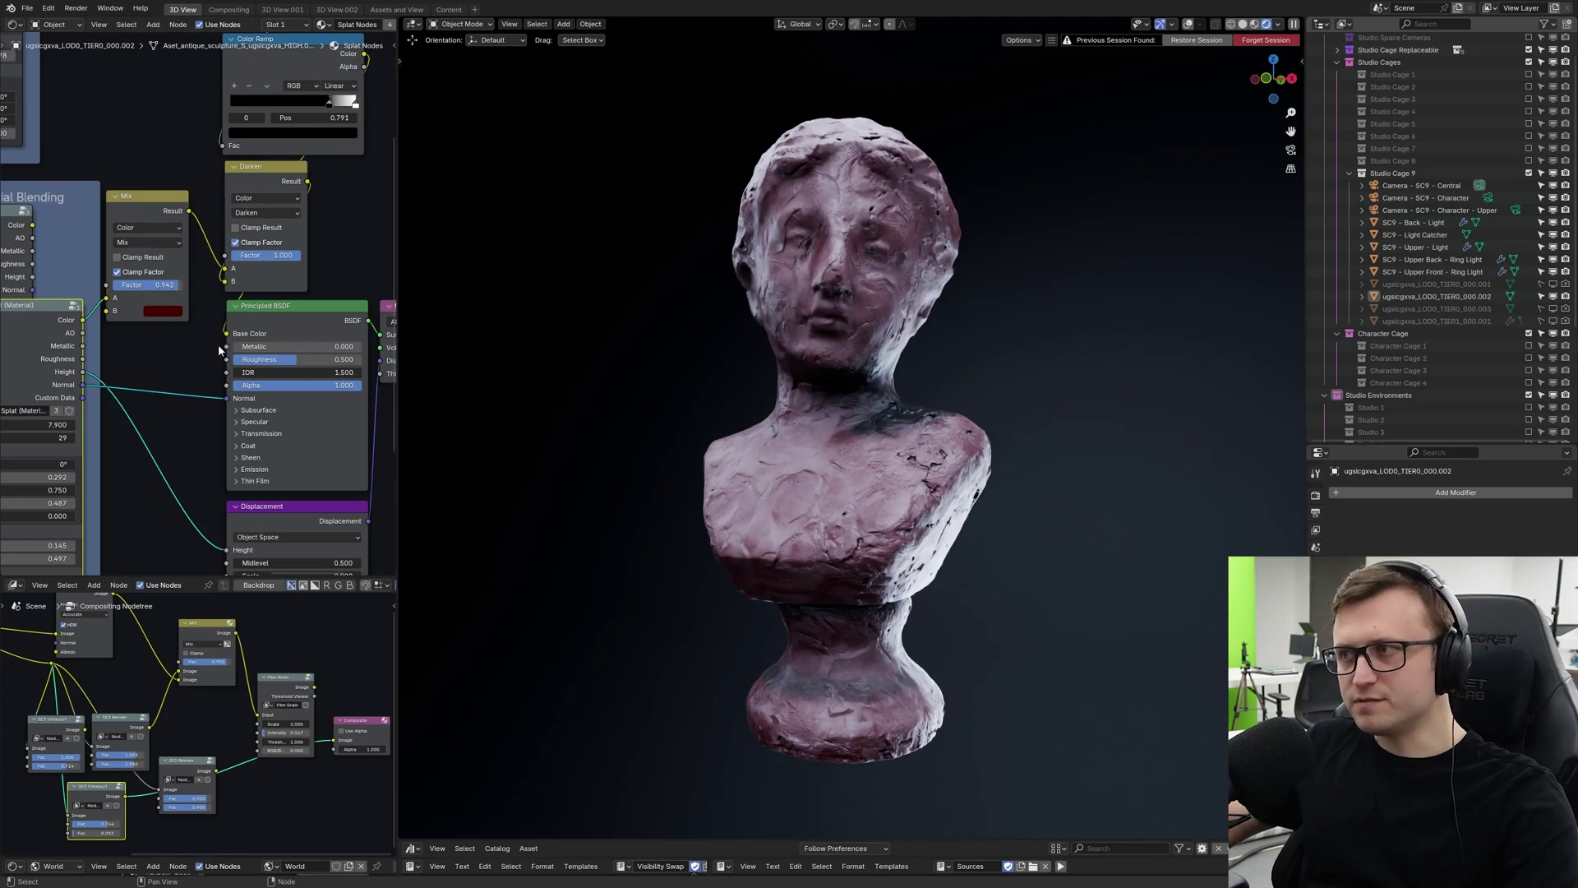
click(166, 311)
drag(179, 186, 182, 129)
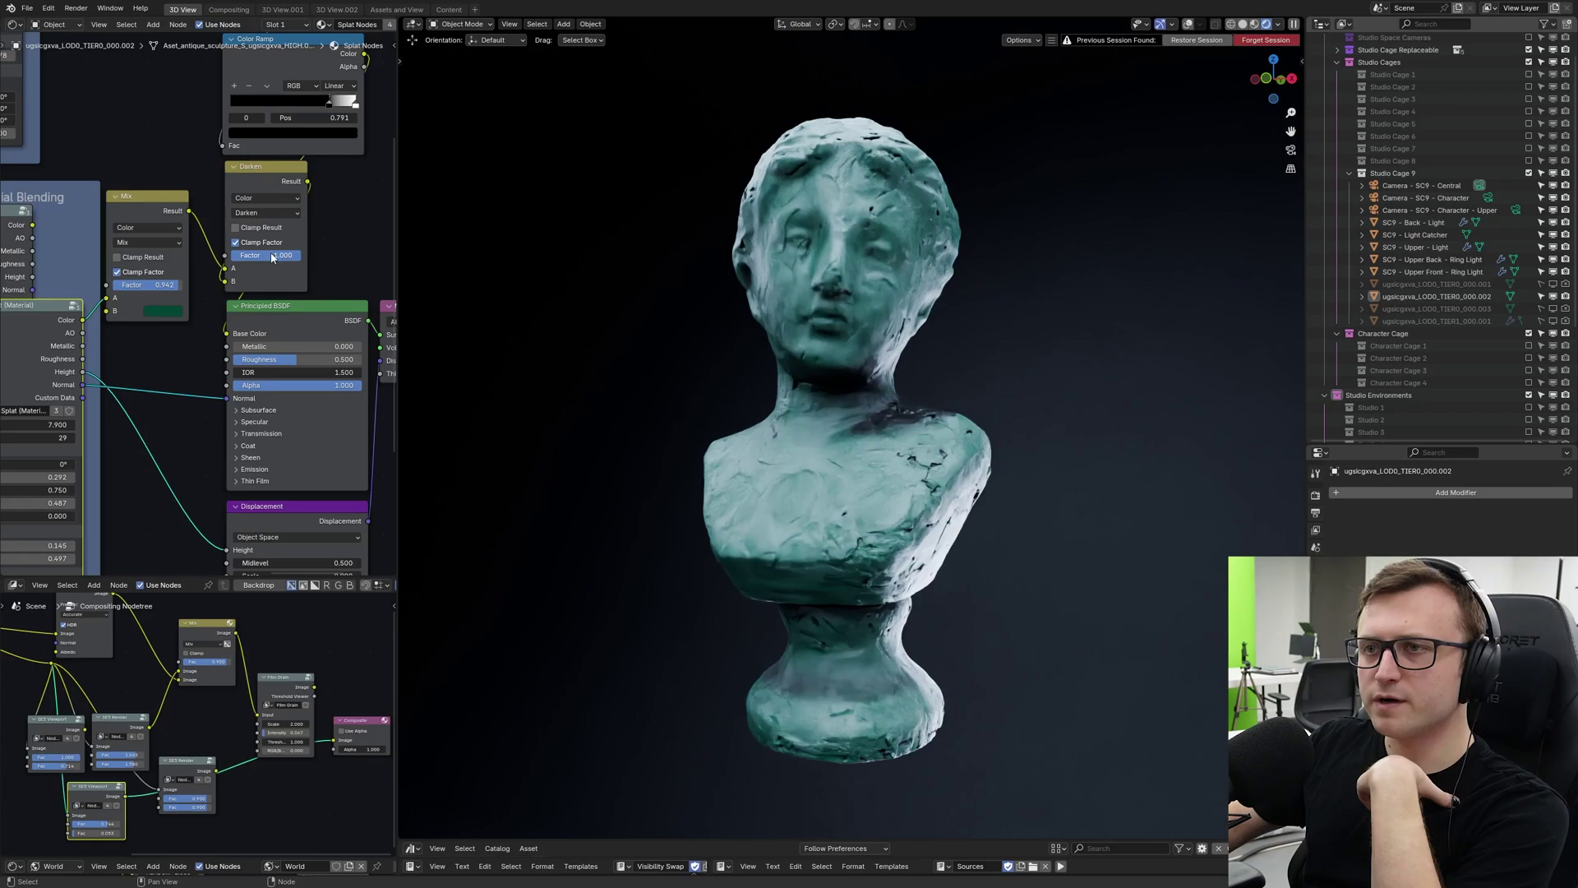
Set the Principled BSDF's Metallic to 0.195 and Roughness to 0.432, and review the green bust.
mouse_move(298, 360)
mouse_down()
mouse_move(260, 359)
mouse_move(278, 360)
mouse_up()
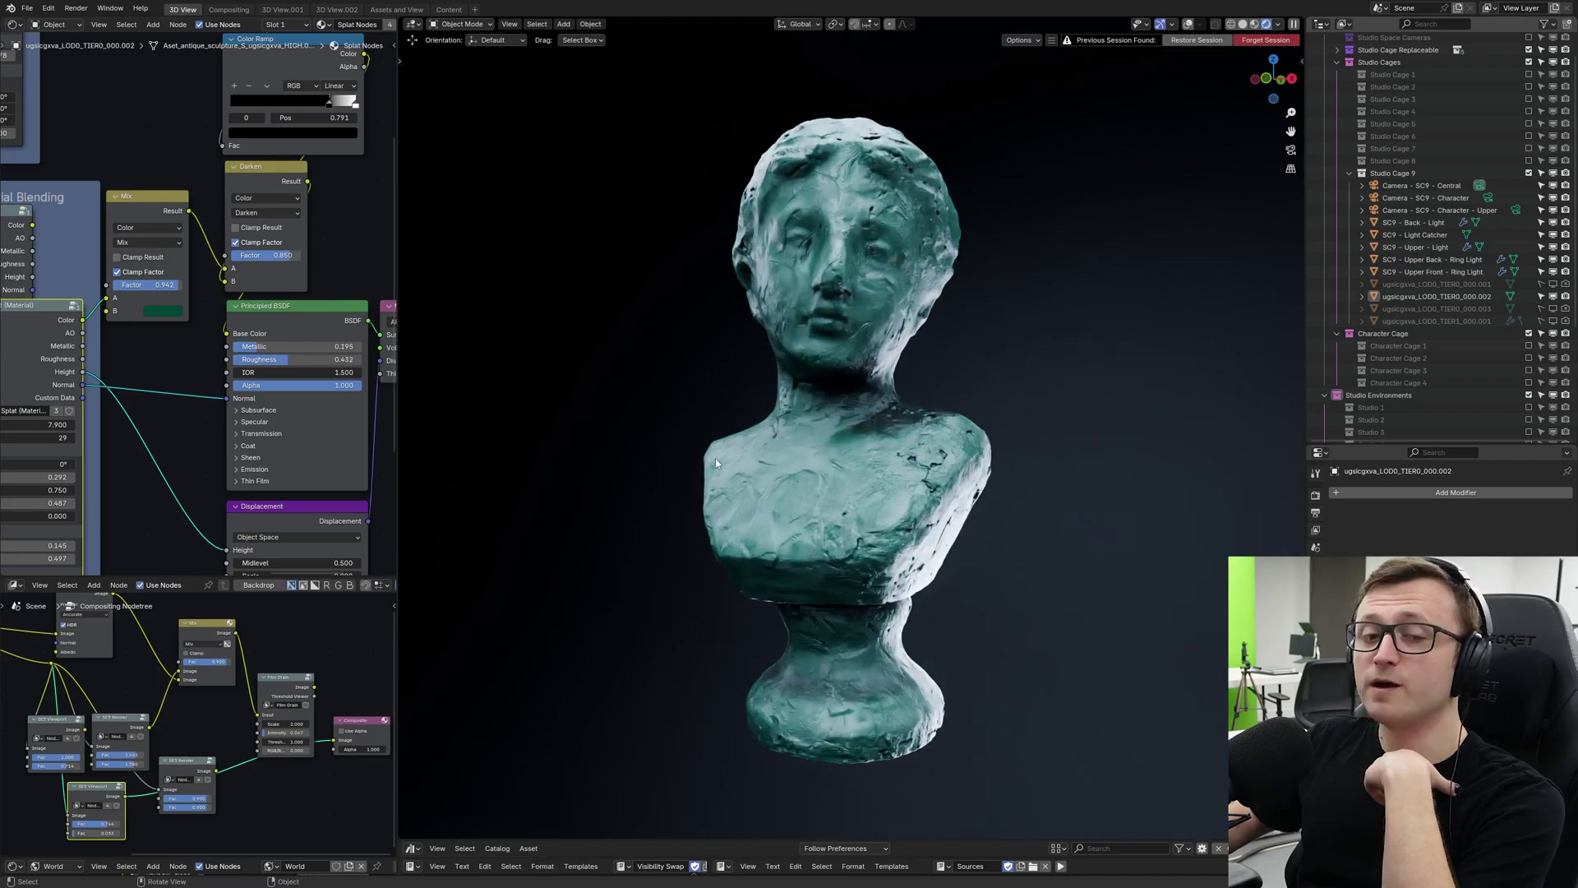
mouse_move(843, 470)
middle_down()
mouse_move(698, 478)
mouse_move(884, 452)
mouse_move(850, 492)
middle_up()
scroll(703, 468, down, 1)
scroll(885, 451, down, 2)
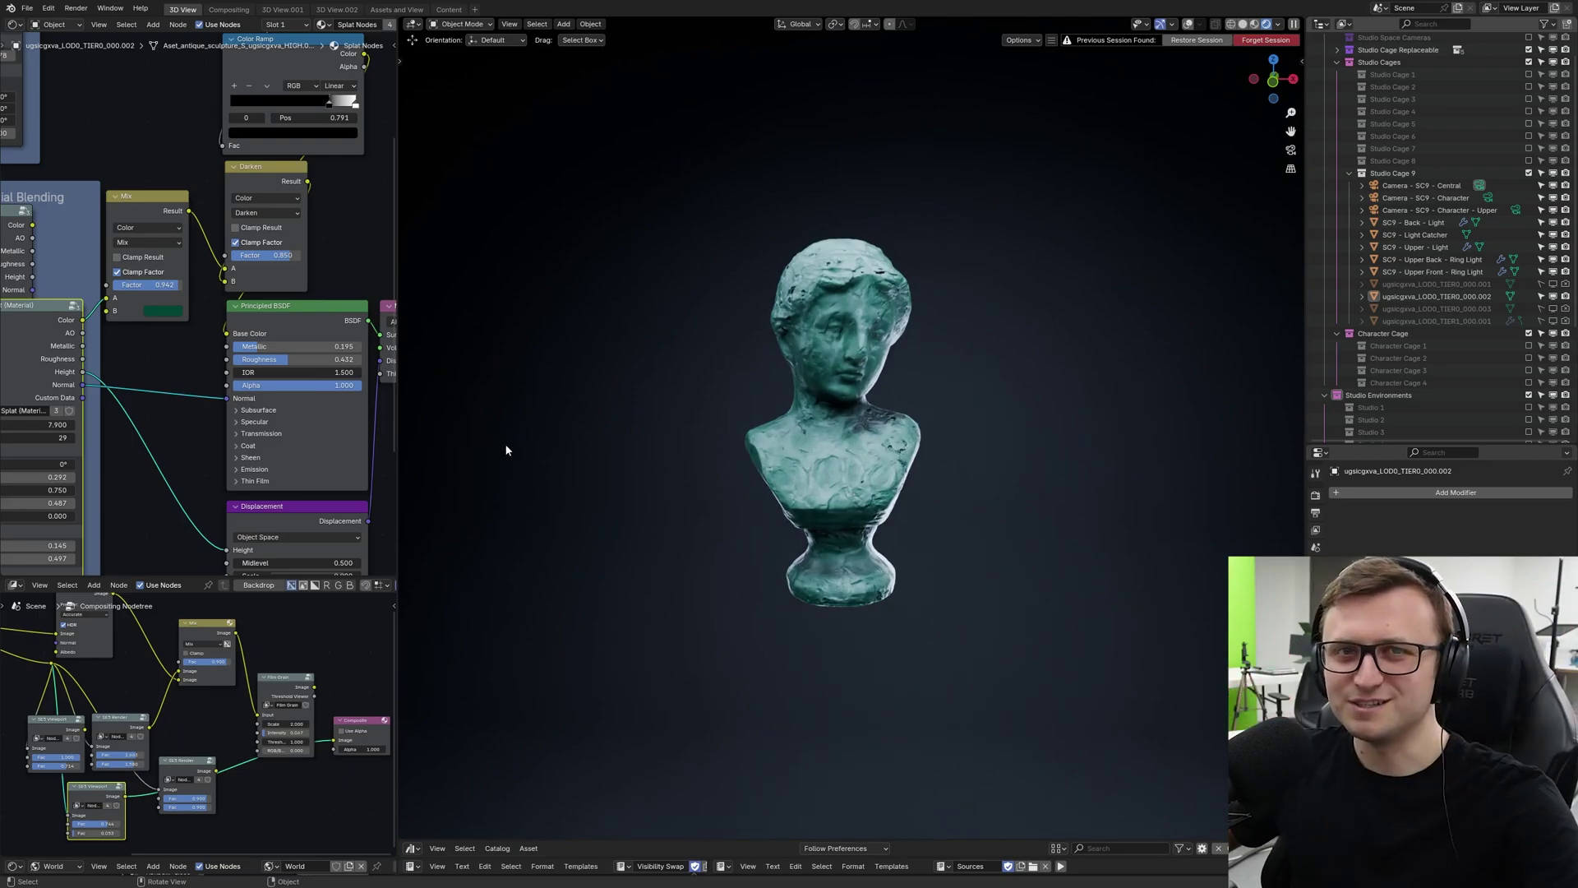
Reframe the bust and its material nodes, and enlarge the asset browser below the viewport.
scroll(254, 330, up, 1)
scroll(254, 329, down, 5)
middle_drag(254, 330, 142, 281)
scroll(652, 370, up, 2)
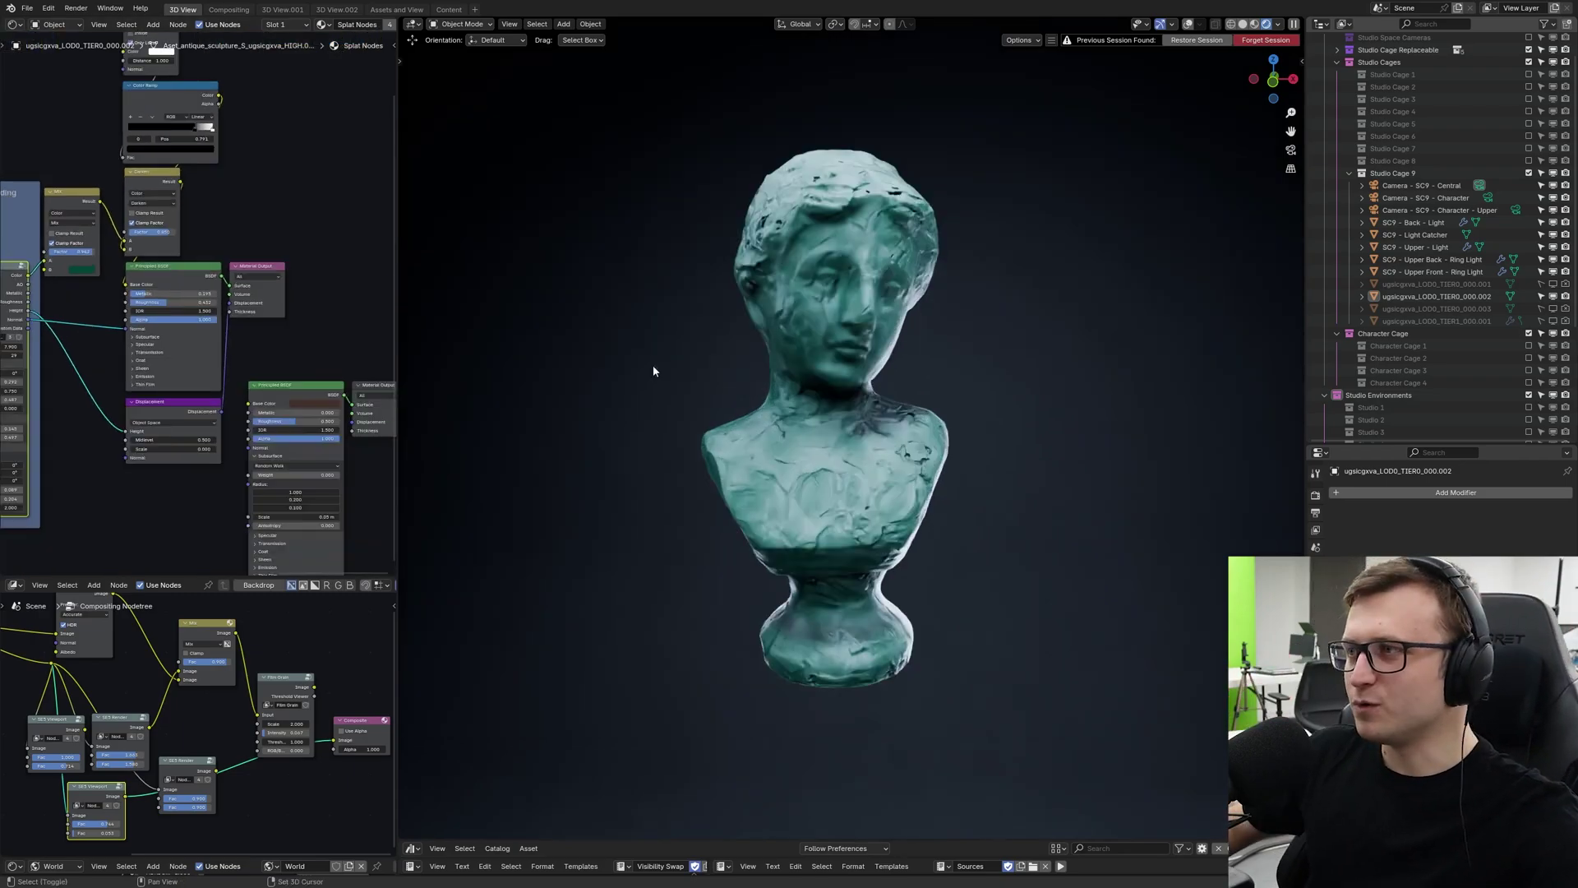
mouse_move(651, 370)
middle_down()
mouse_move(649, 398)
mouse_move(626, 387)
middle_up()
drag(694, 839, 703, 673)
drag(536, 673, 536, 668)
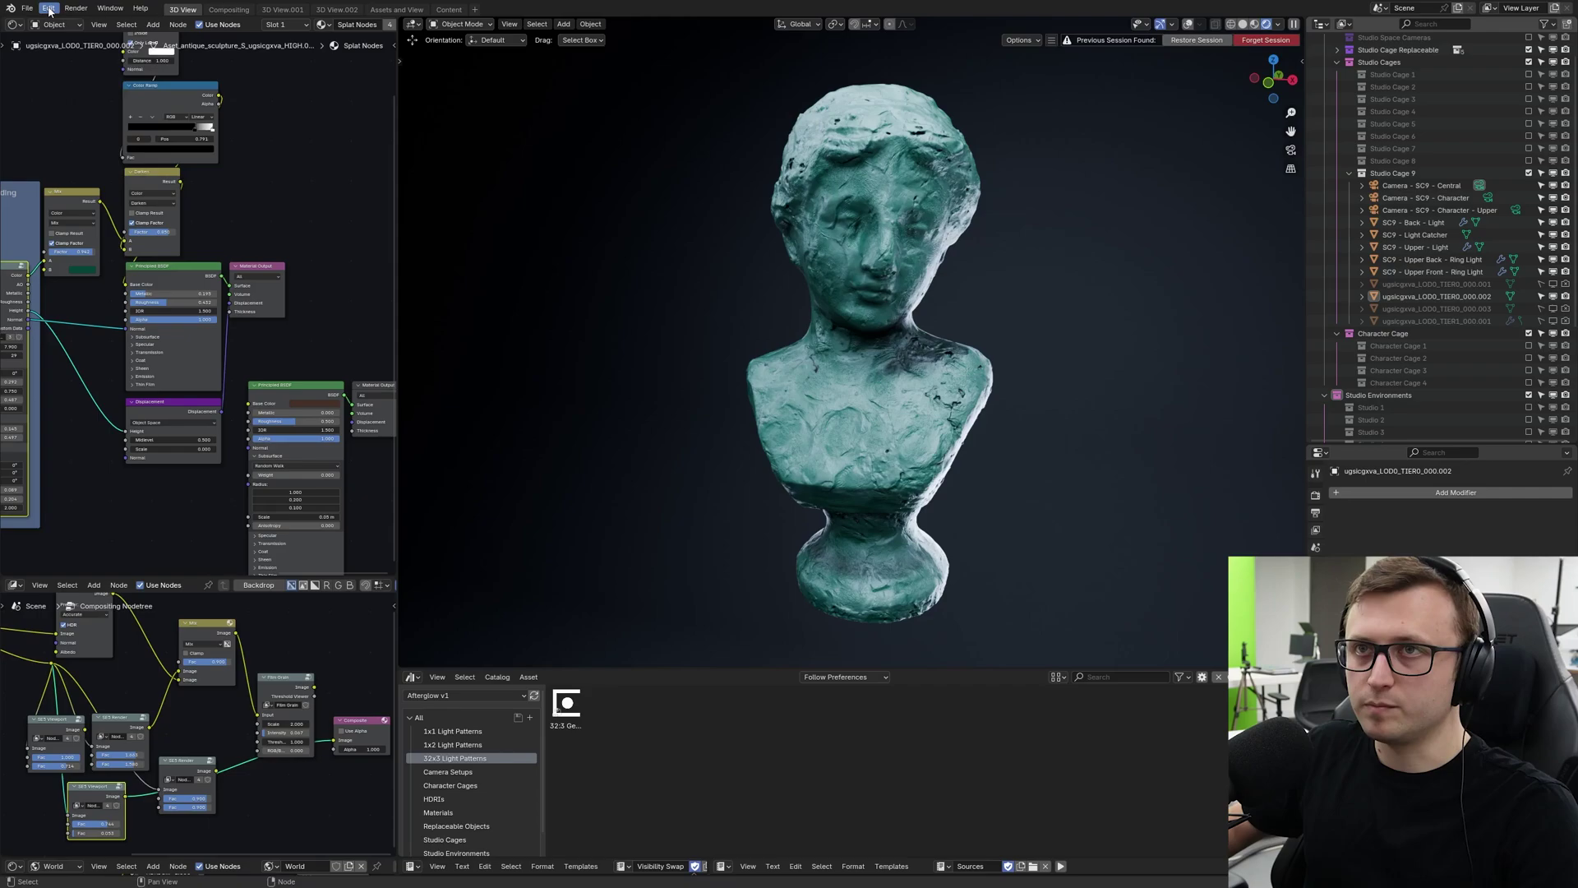
Open the File Paths preferences and start adding an asset library, browsing the D:\Work folder for its location.
click(49, 9)
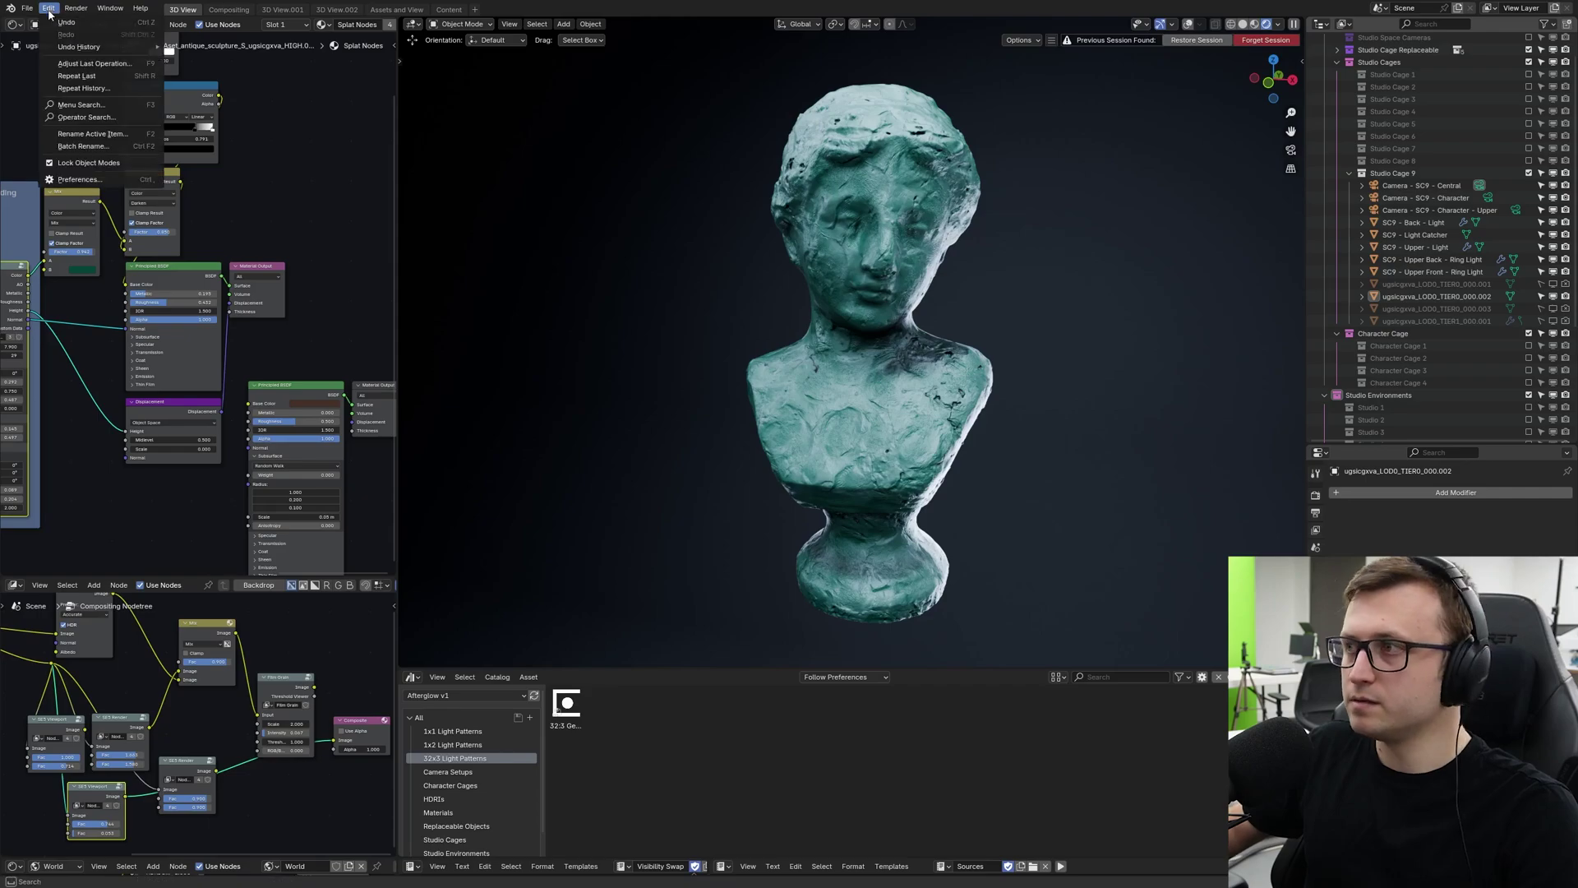
click(117, 181)
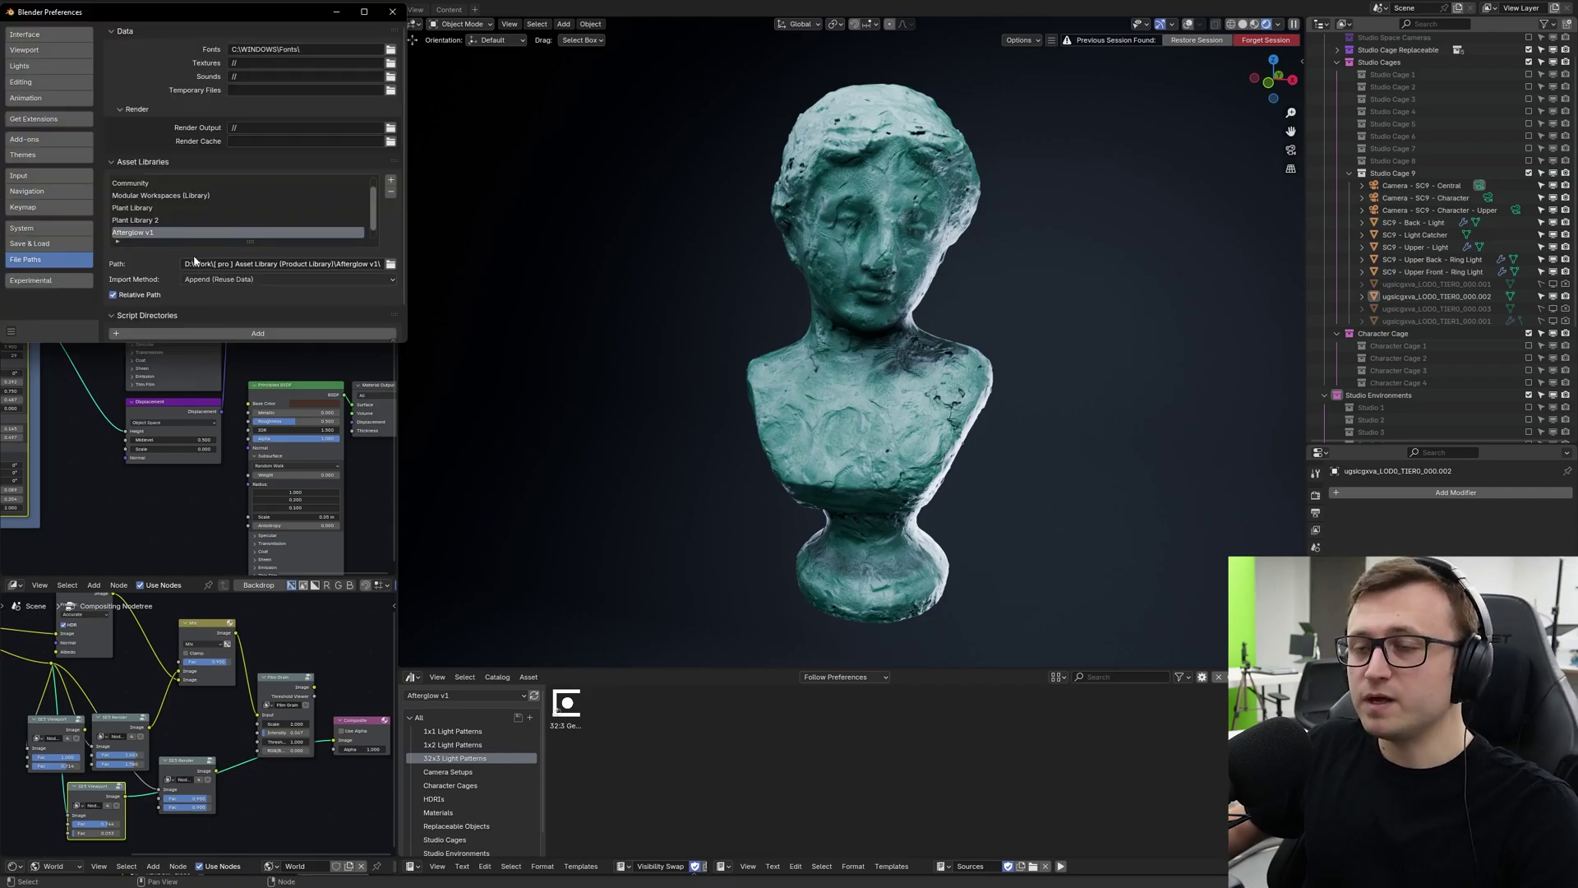
click(391, 180)
double_click(194, 33)
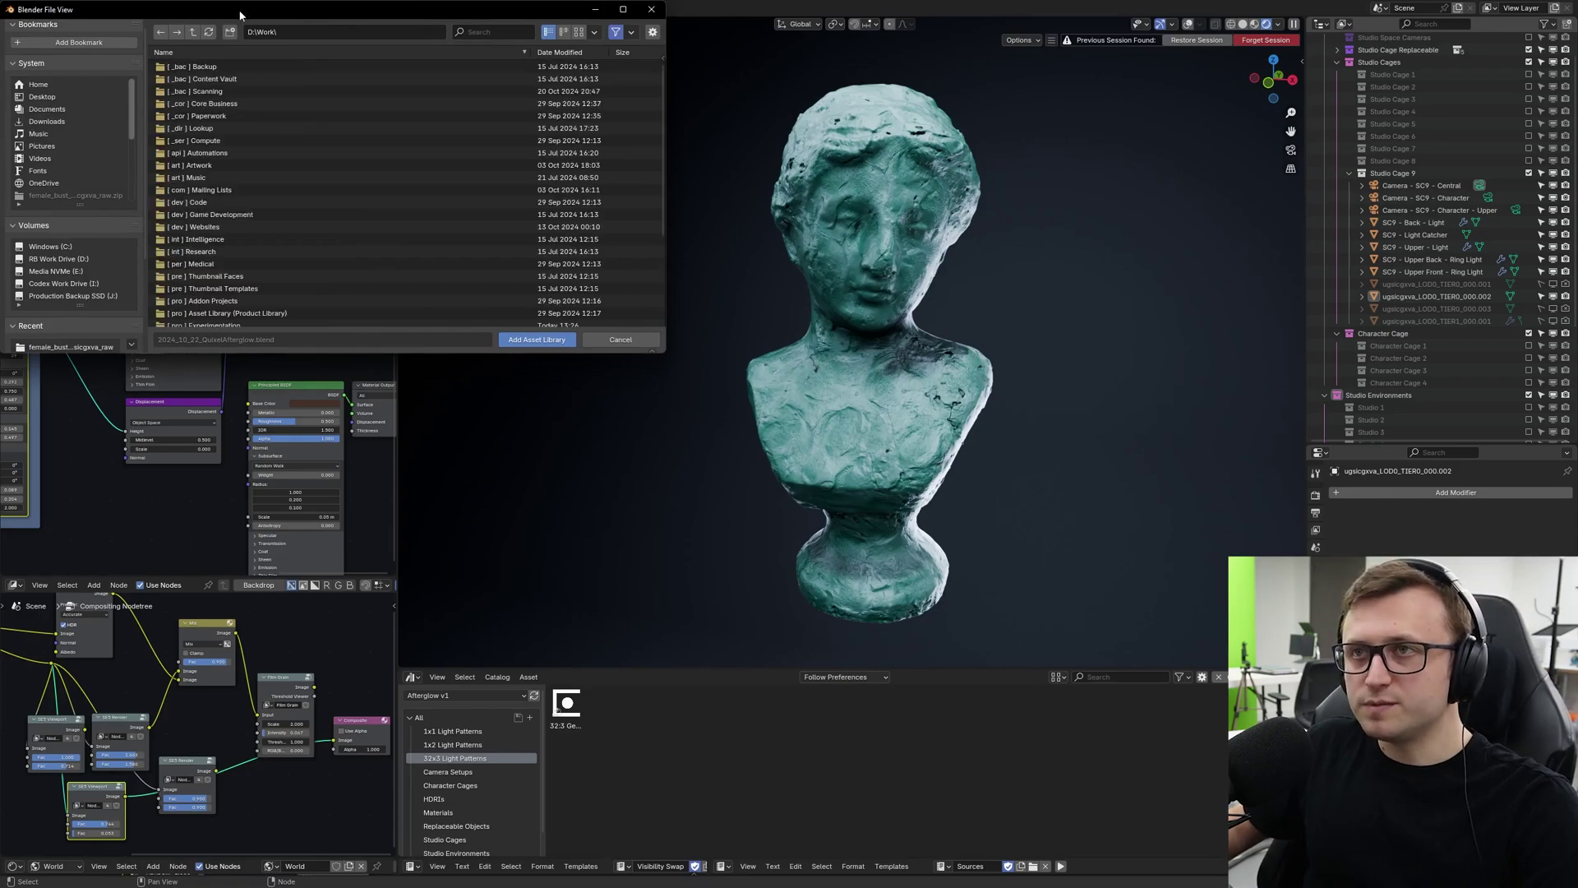
drag(241, 14, 278, 127)
scroll(268, 351, down, 5)
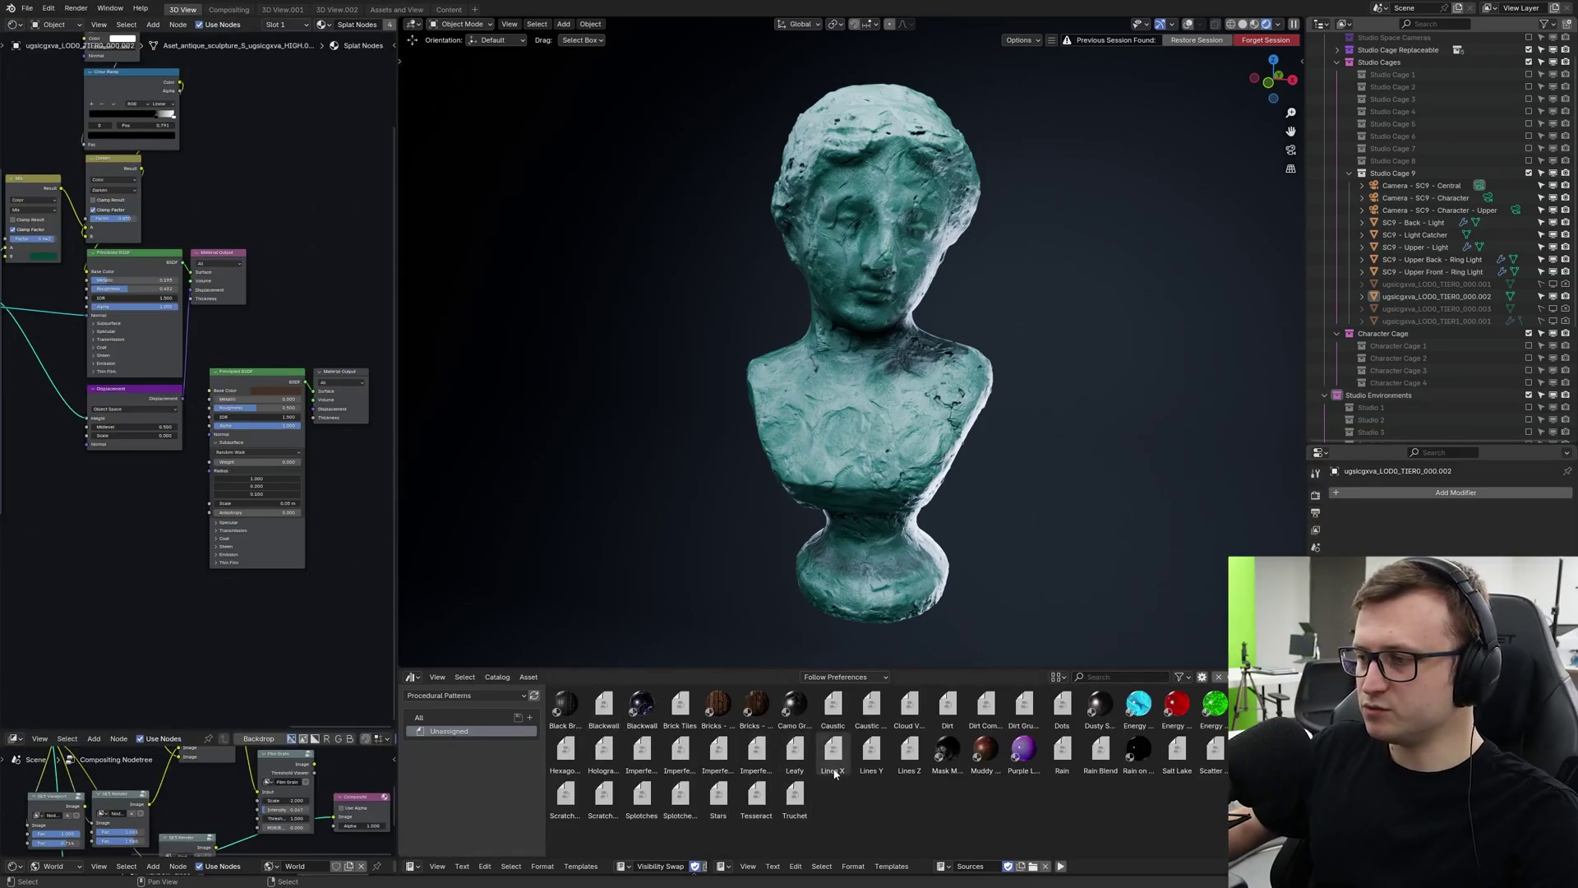
Add the Lines X node group from the Procedural Patterns library to the bust's material and place it beside the Material Output.
drag(835, 772, 202, 538)
scroll(200, 574, up, 2)
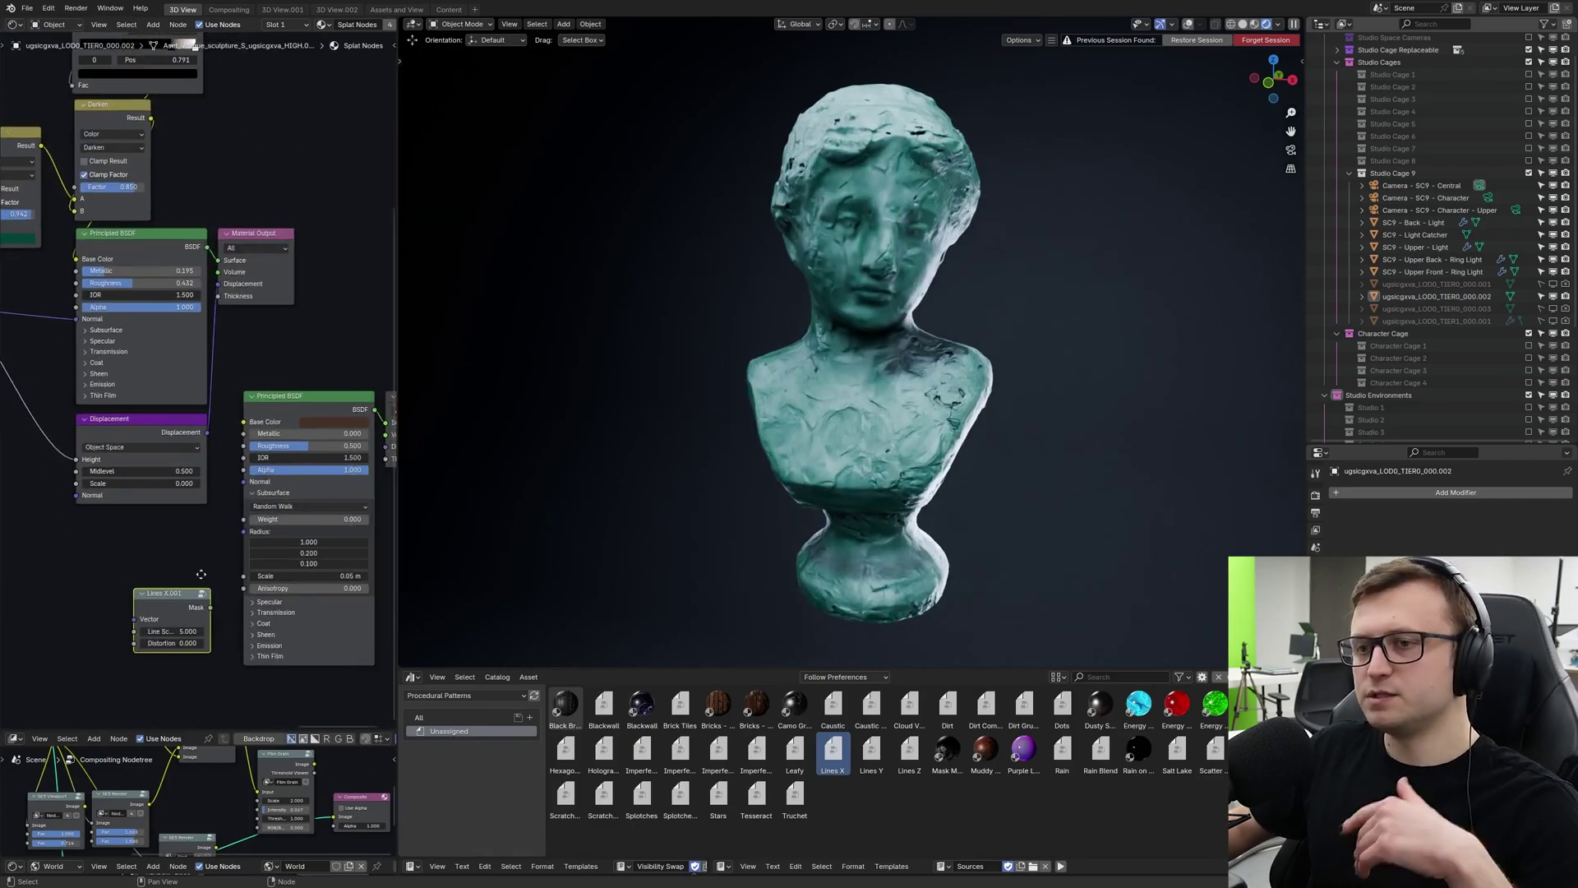
drag(164, 609, 346, 282)
middle_drag(340, 332, 307, 444)
scroll(307, 443, down, 2)
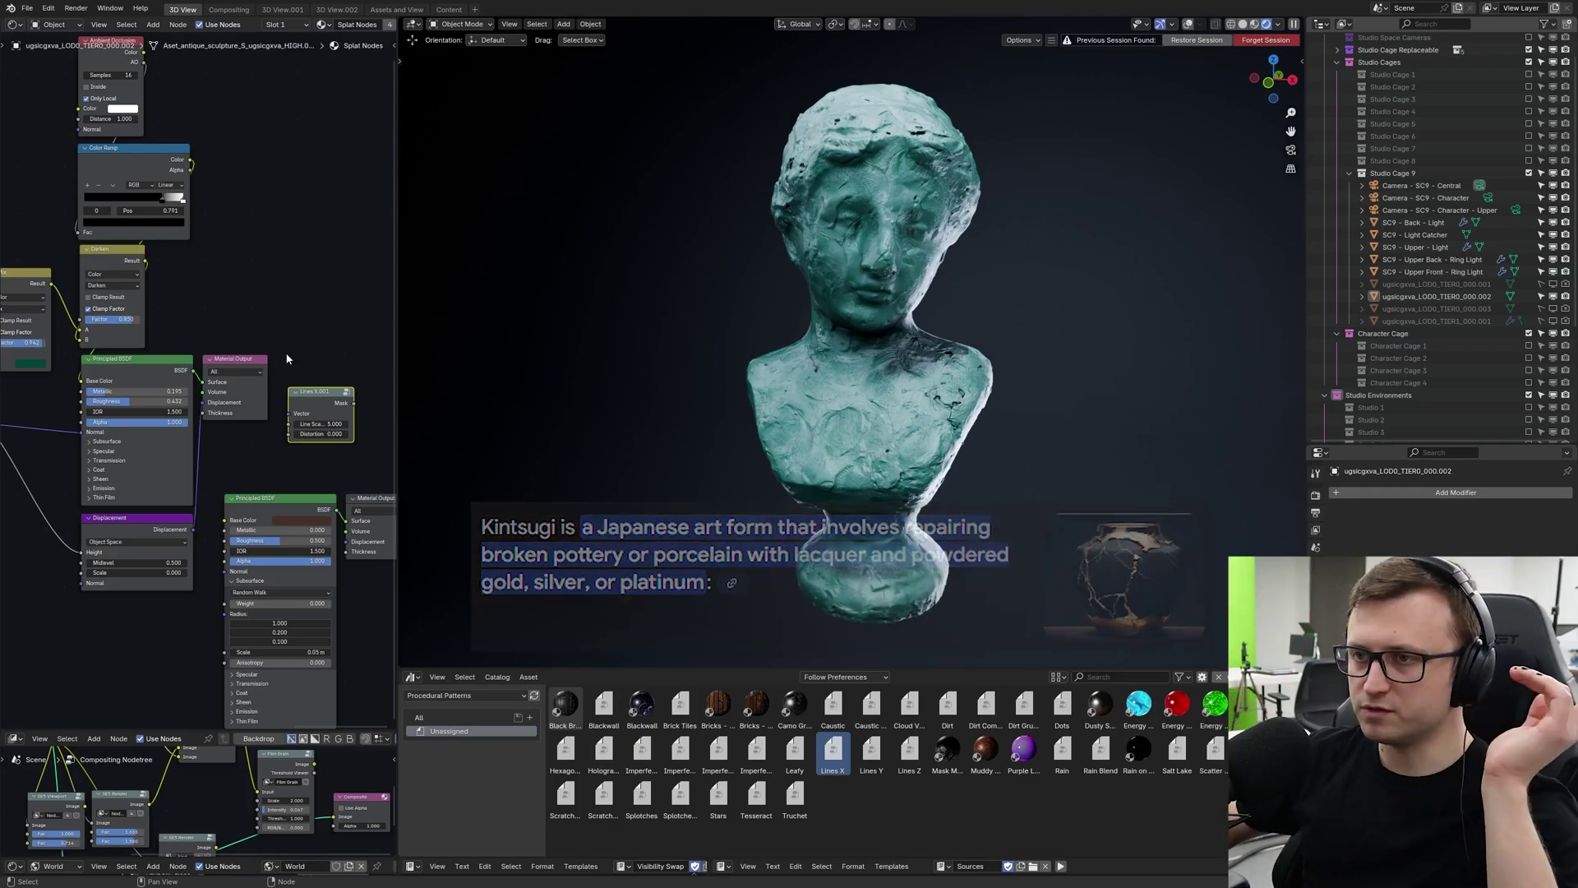
Add a Texture Coordinate node beside the Lines X node and connect its Object output to the Vector input.
middle_drag(265, 409, 309, 370)
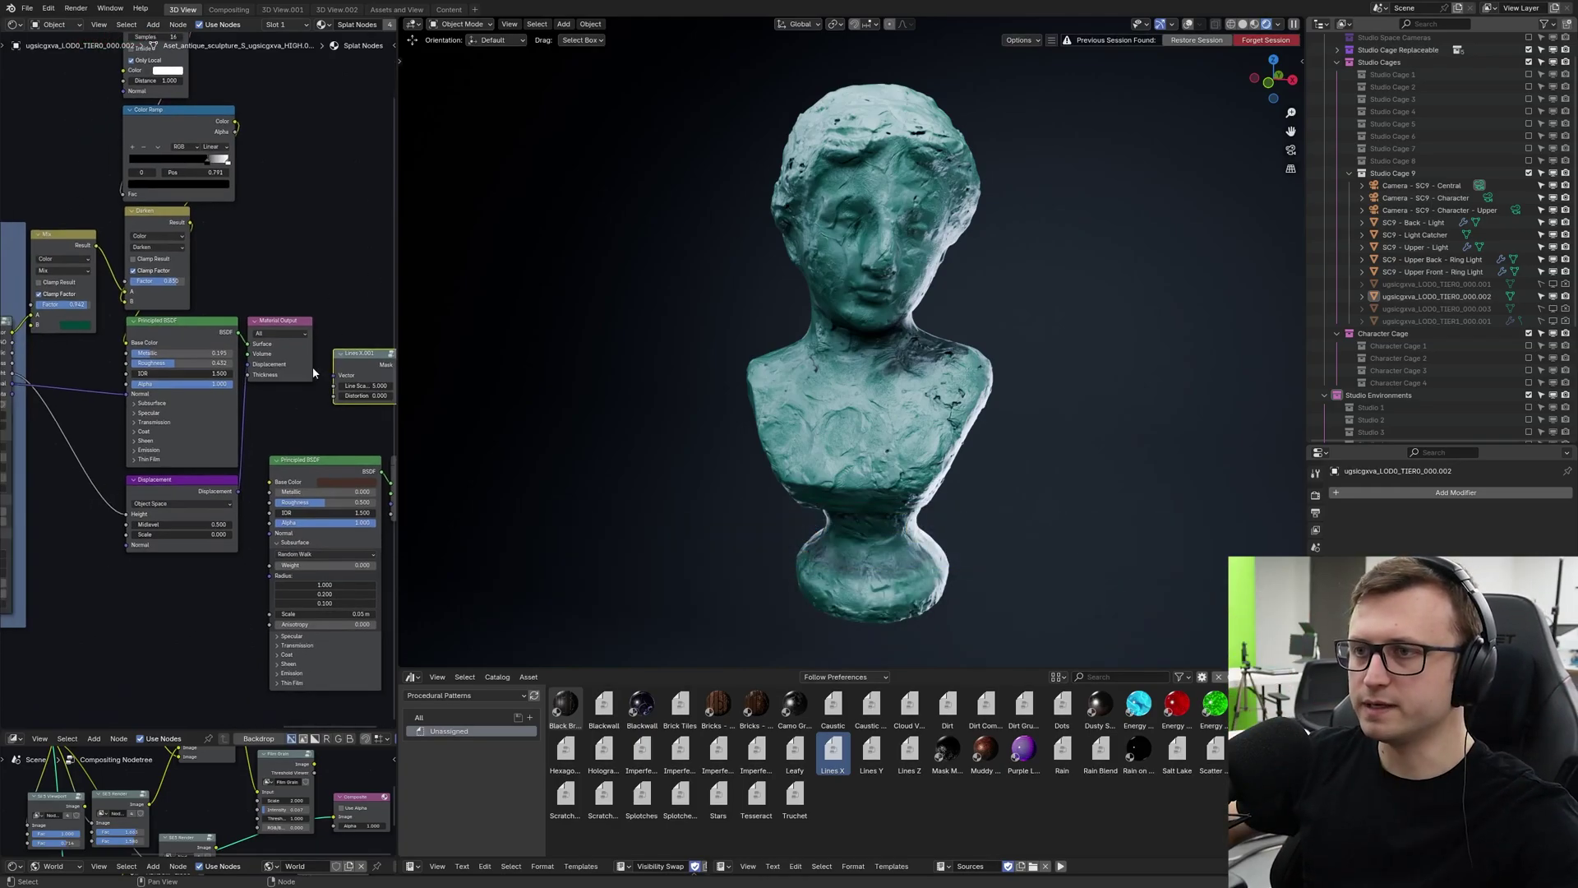
scroll(310, 370, down, 3)
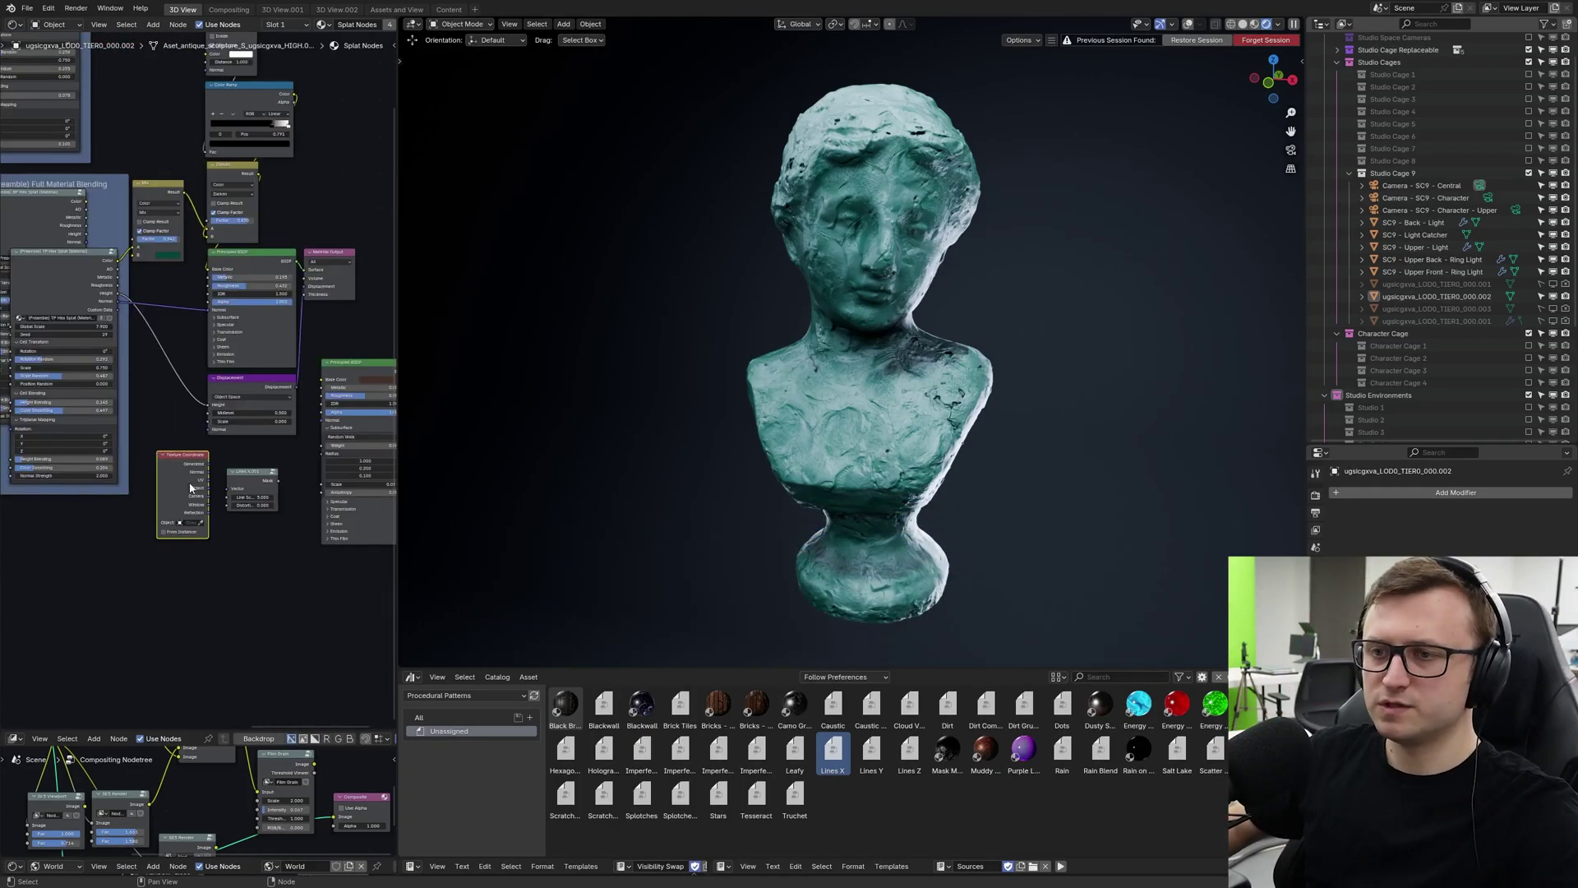
scroll(195, 490, up, 4)
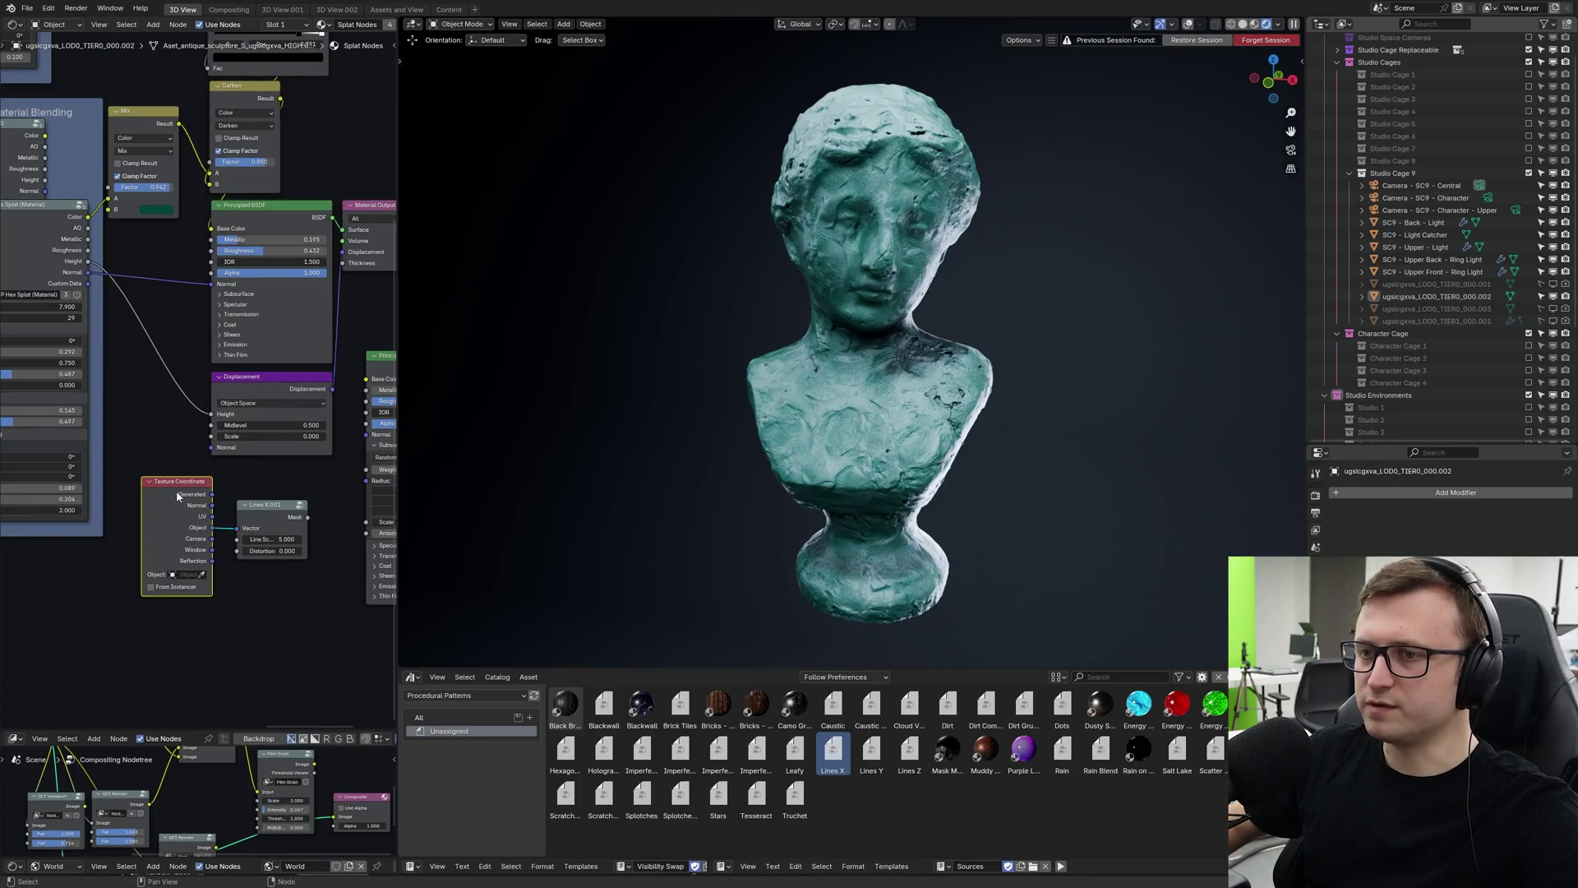
drag(177, 496, 157, 494)
Add a Color Ramp node after the Lines X node and a Mix Shader node near the Material Output.
middle_drag(265, 514, 84, 485)
scroll(84, 485, down, 2)
drag(338, 448, 228, 361)
drag(228, 361, 402, 257)
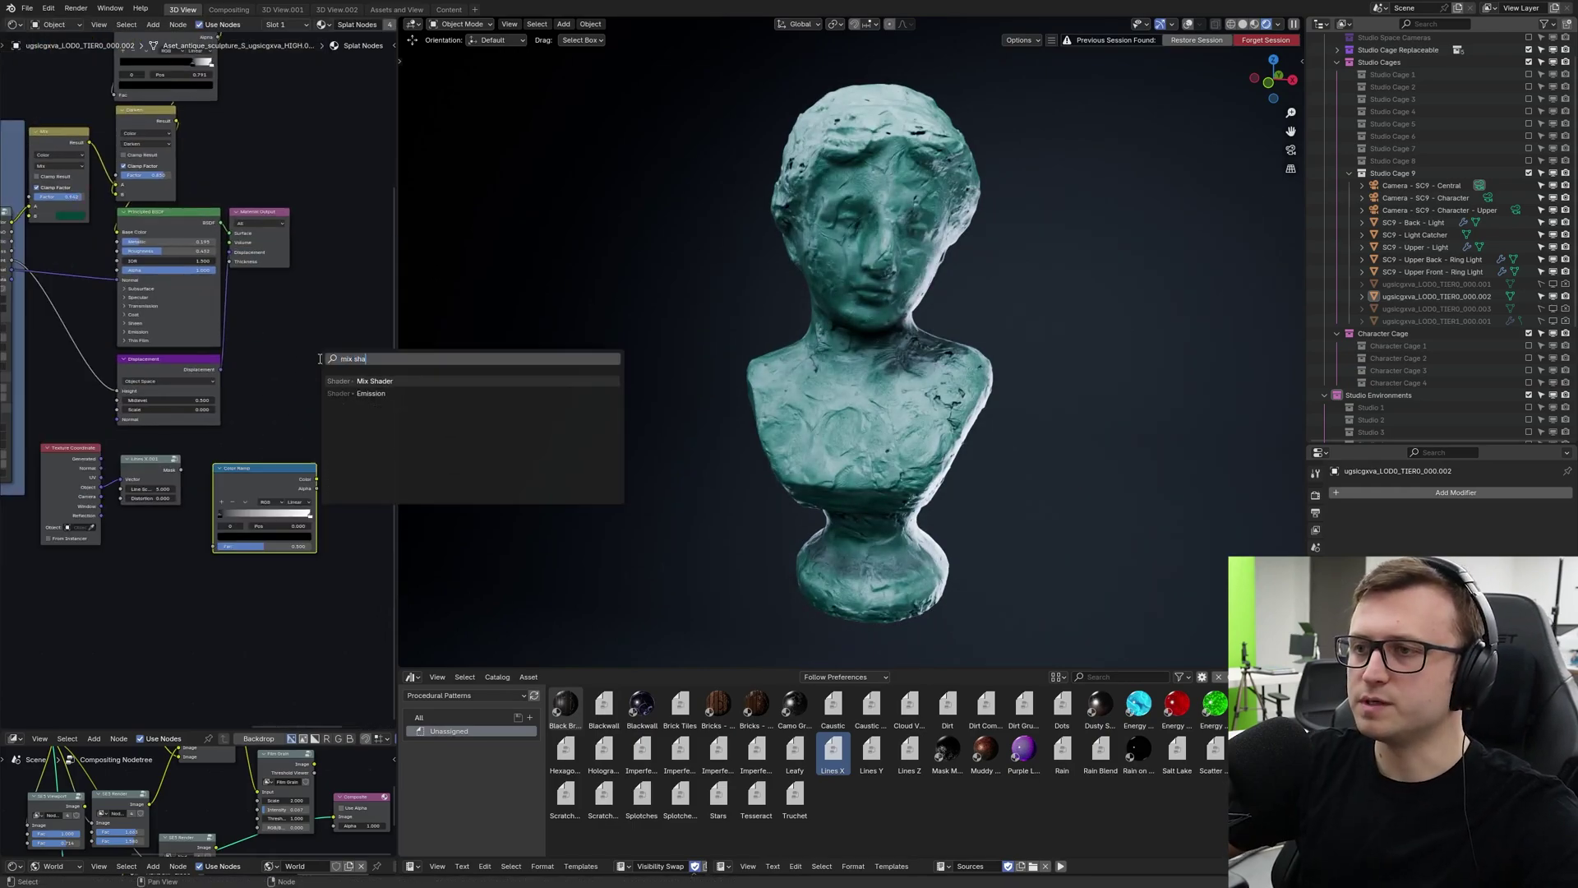
key(Return)
click(310, 363)
Connect the green Principled BSDF to the Mix Shader's first Shader input and move the Color Ramp closer to the Lines X node.
middle_drag(239, 353, 206, 350)
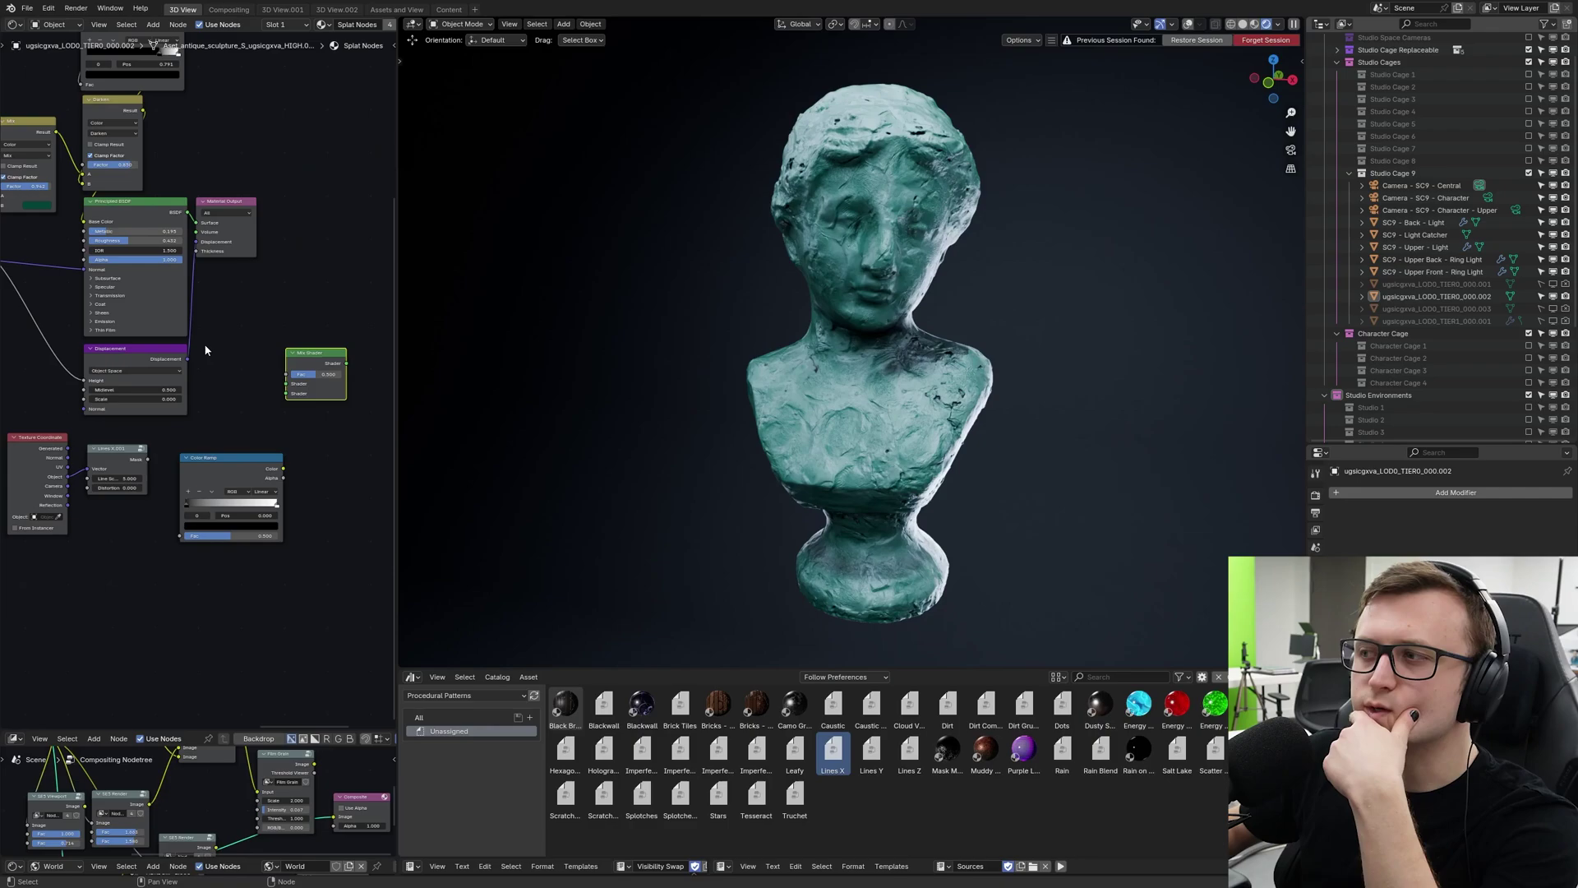
scroll(818, 422, up, 2)
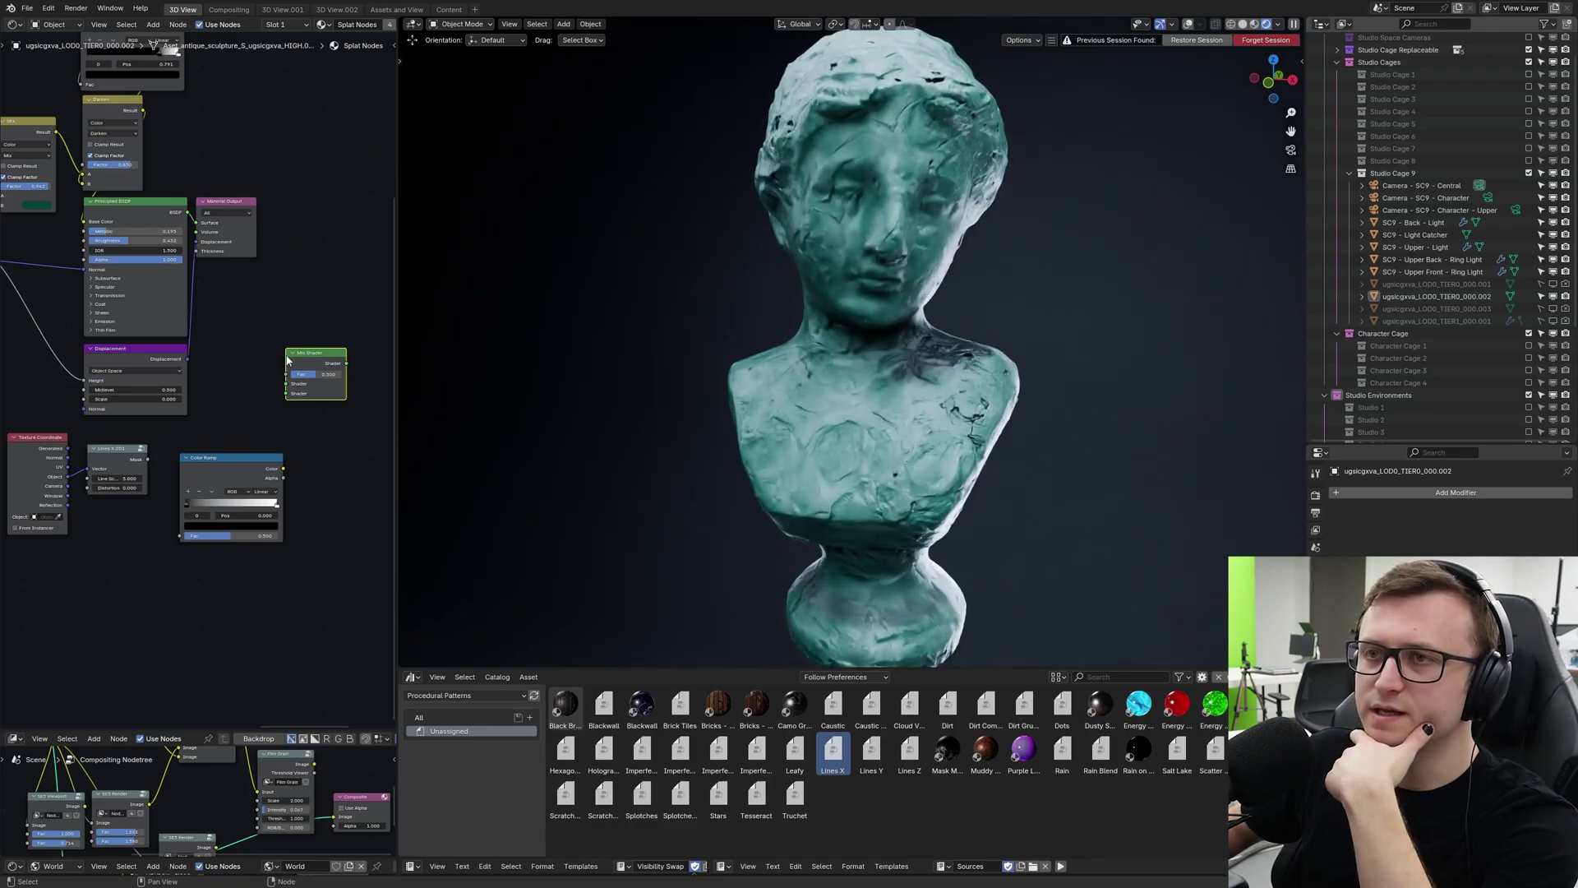
drag(188, 213, 287, 384)
mouse_move(249, 452)
middle_down()
mouse_move(253, 438)
mouse_move(229, 440)
middle_up()
click(228, 442)
drag(213, 446, 203, 449)
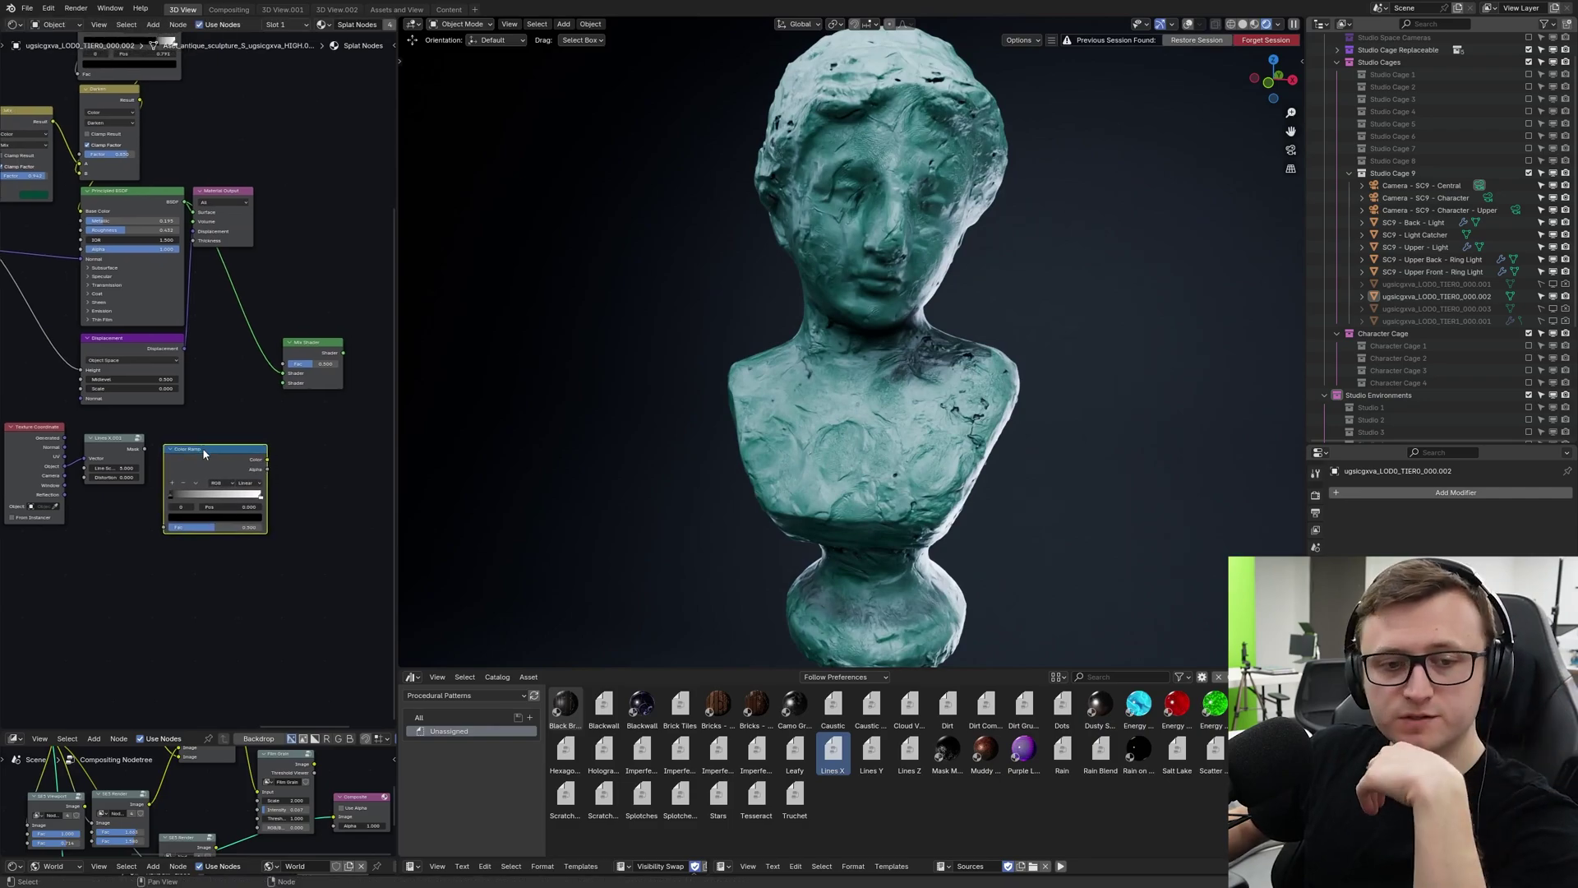
Connect the Color Ramp's Color output to the Base Color of the new Principled BSDF below the Mix Shader.
scroll(204, 452, down, 7)
middle_drag(41, 404, 222, 430)
scroll(222, 430, up, 4)
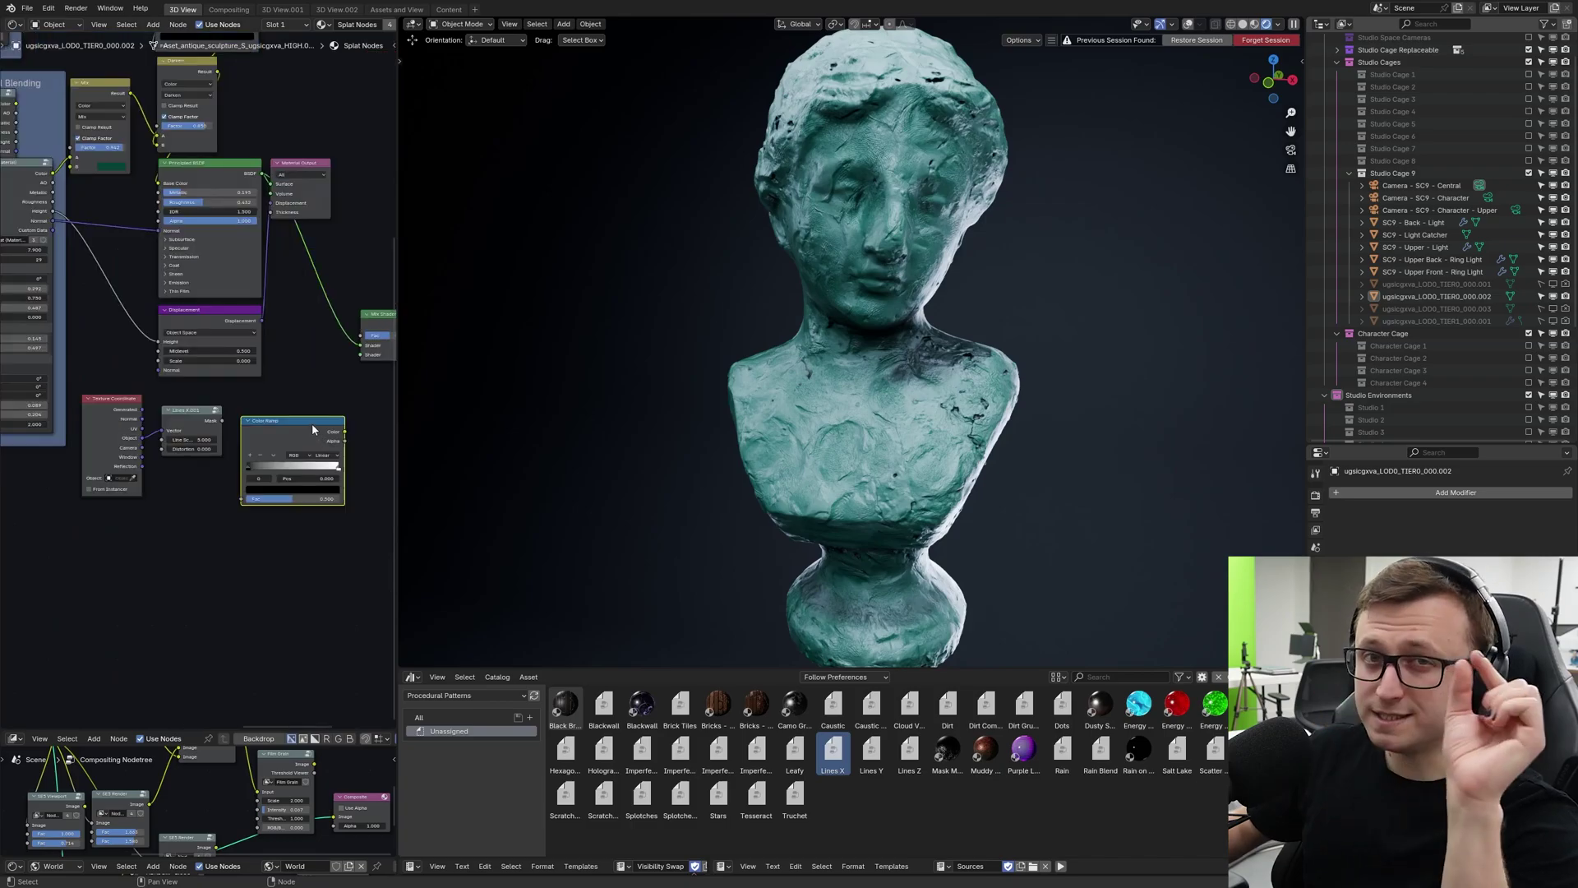
middle_drag(312, 401, 251, 421)
scroll(254, 430, up, 1)
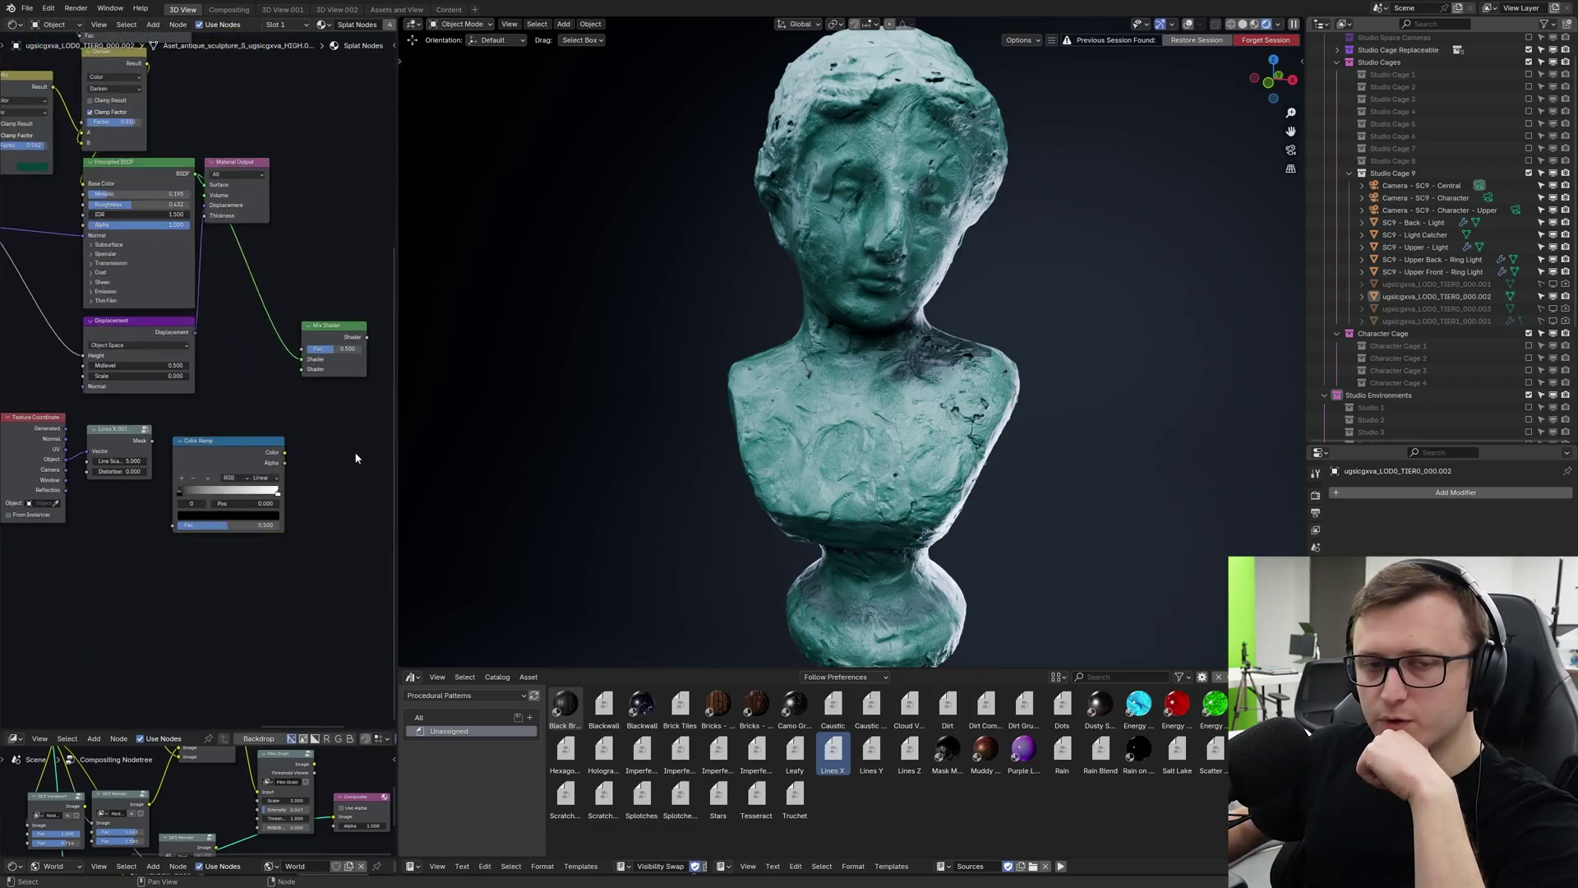
middle_drag(647, 451, 567, 448)
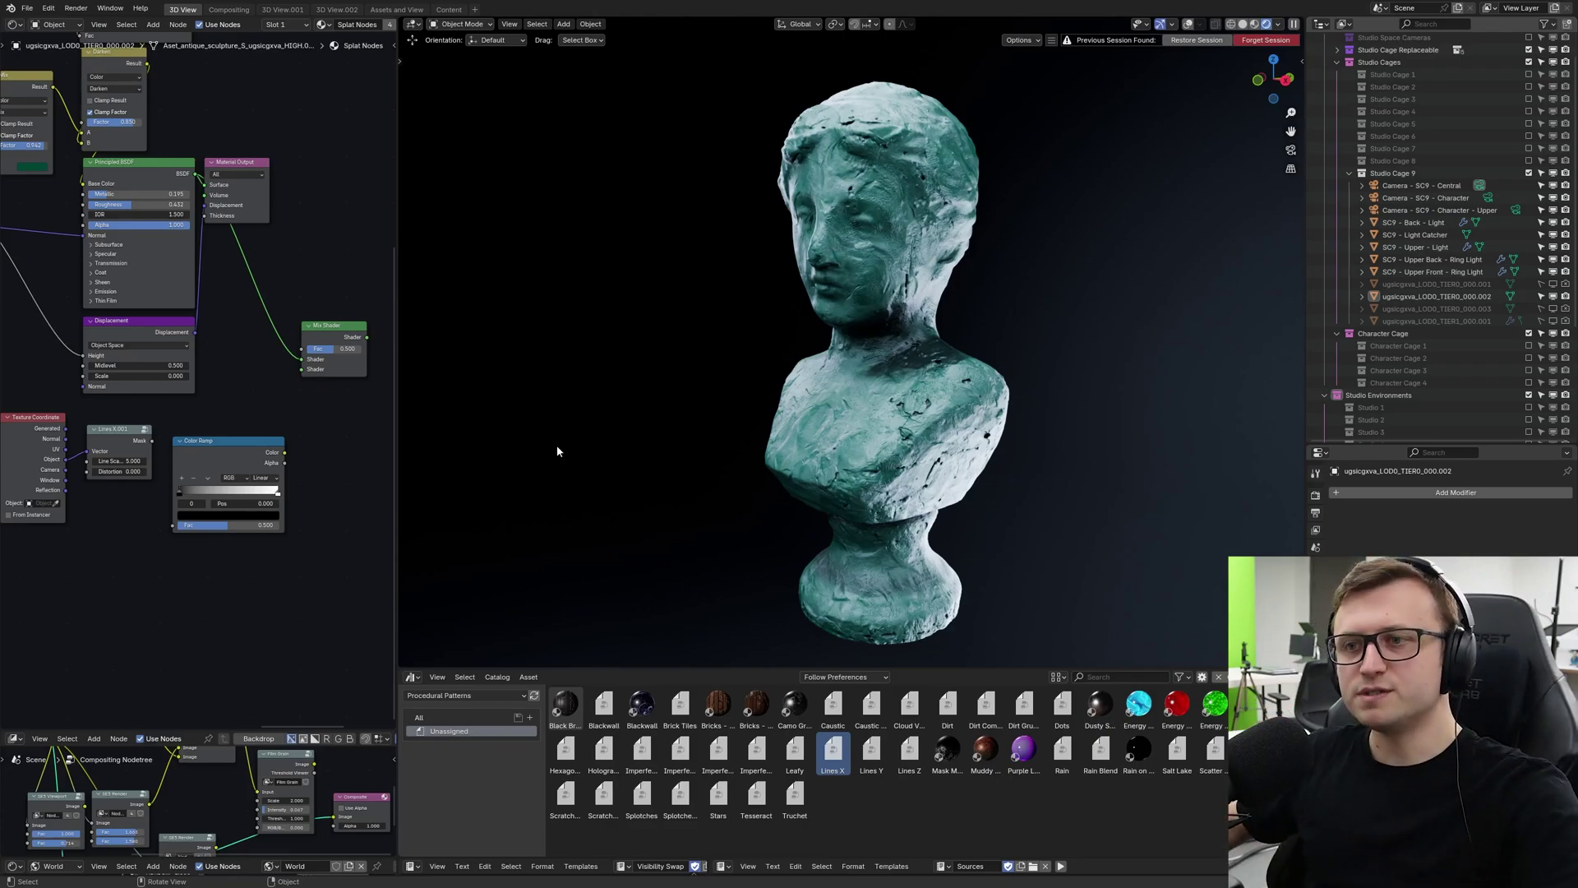
scroll(109, 458, up, 2)
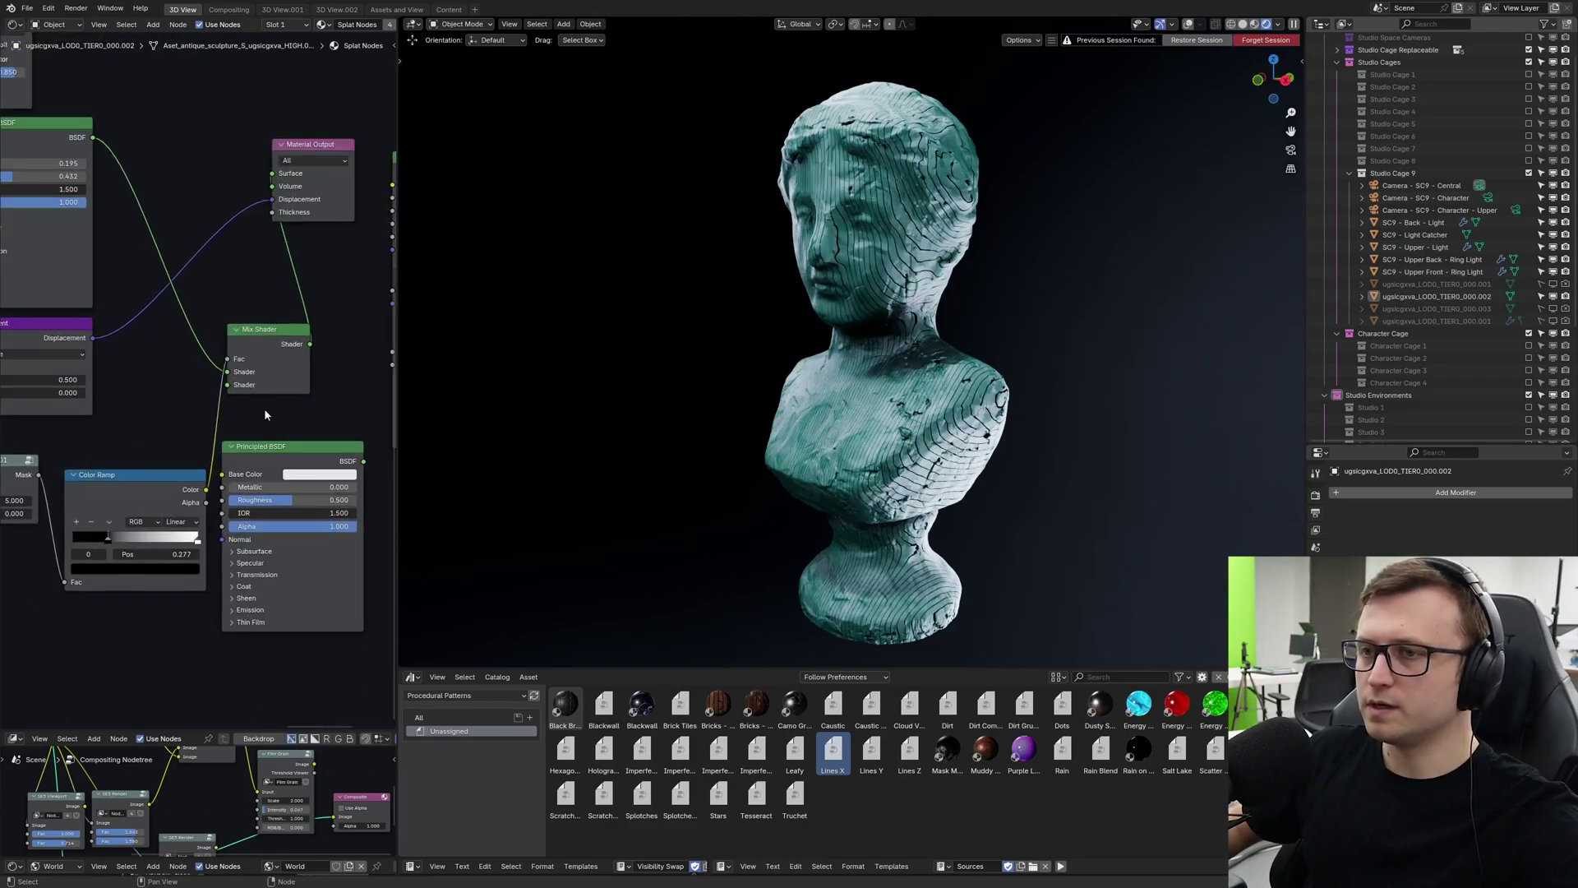
drag(207, 489, 224, 474)
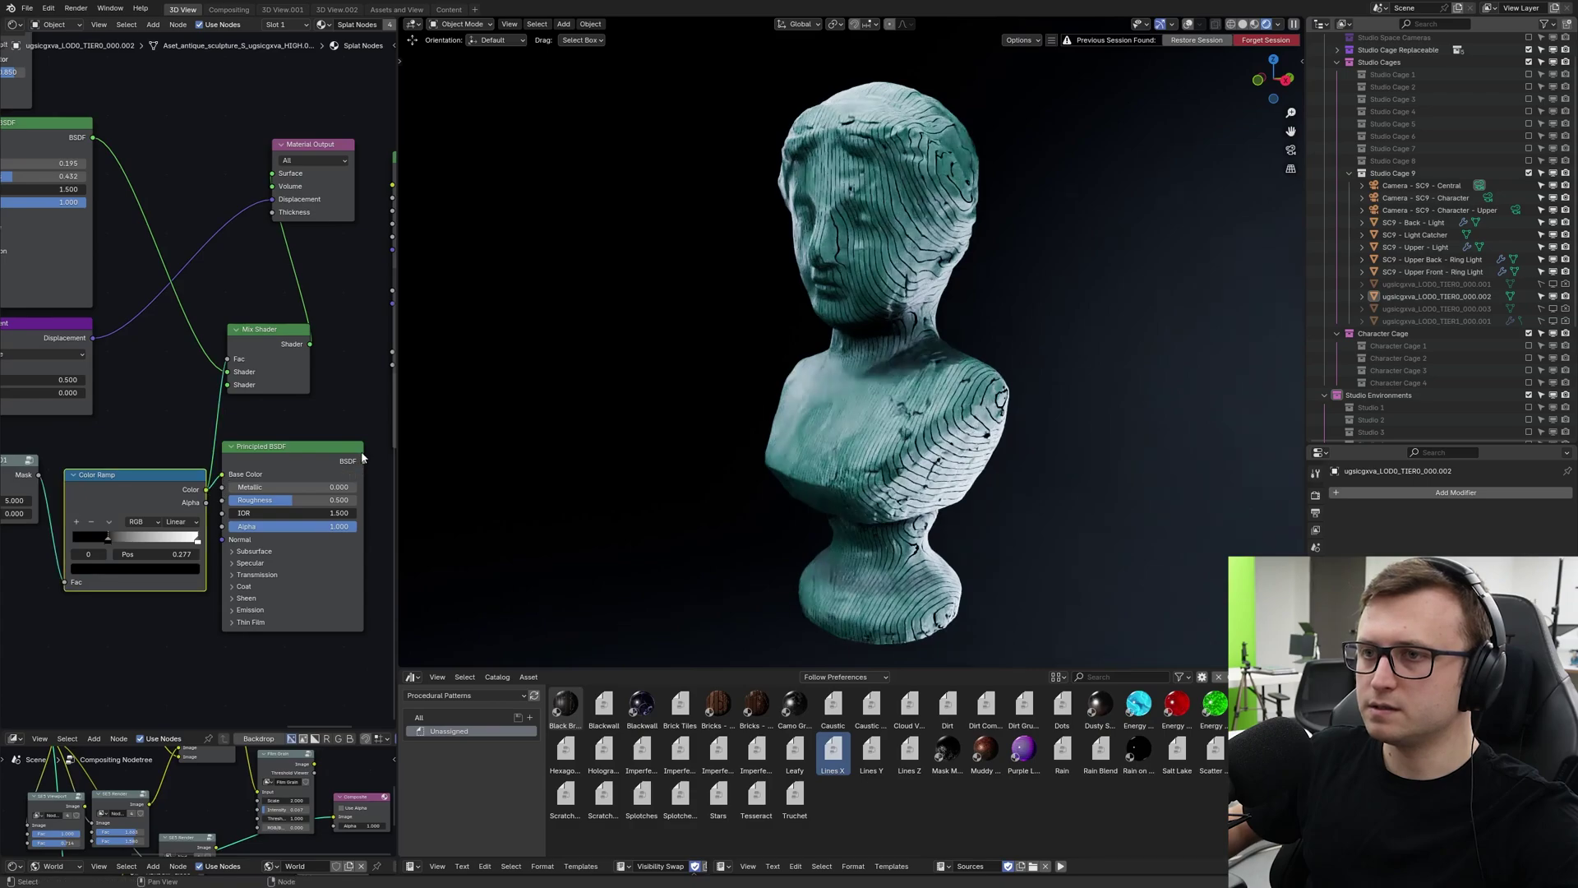
Connect the new Principled BSDF's output to the Mix Shader's second Shader input.
drag(364, 461, 234, 380)
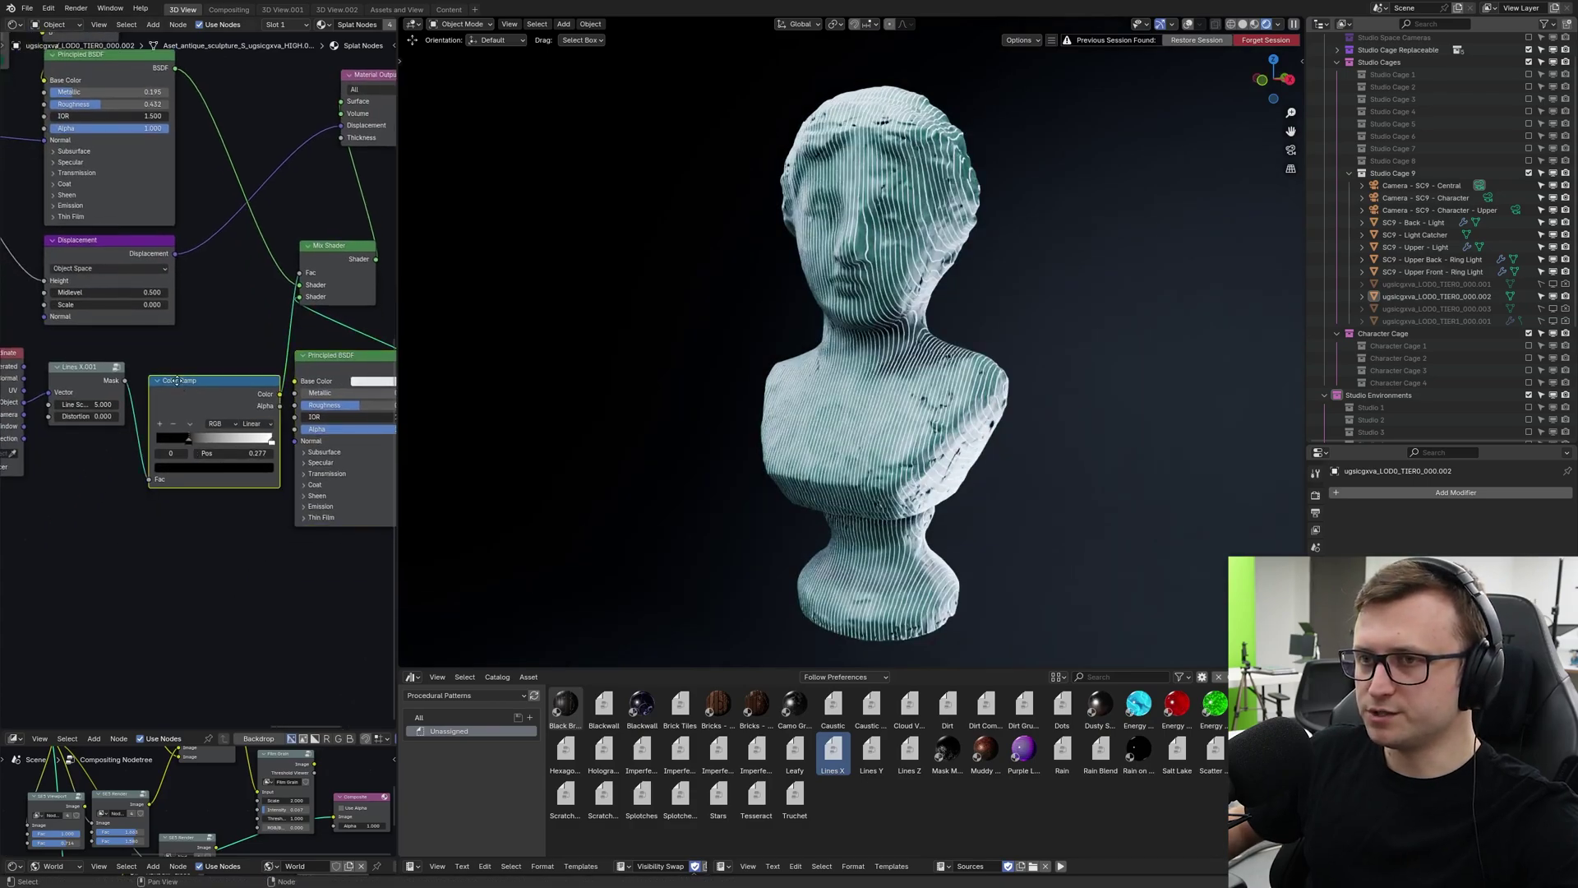
drag(177, 380, 176, 379)
middle_drag(111, 414, 212, 417)
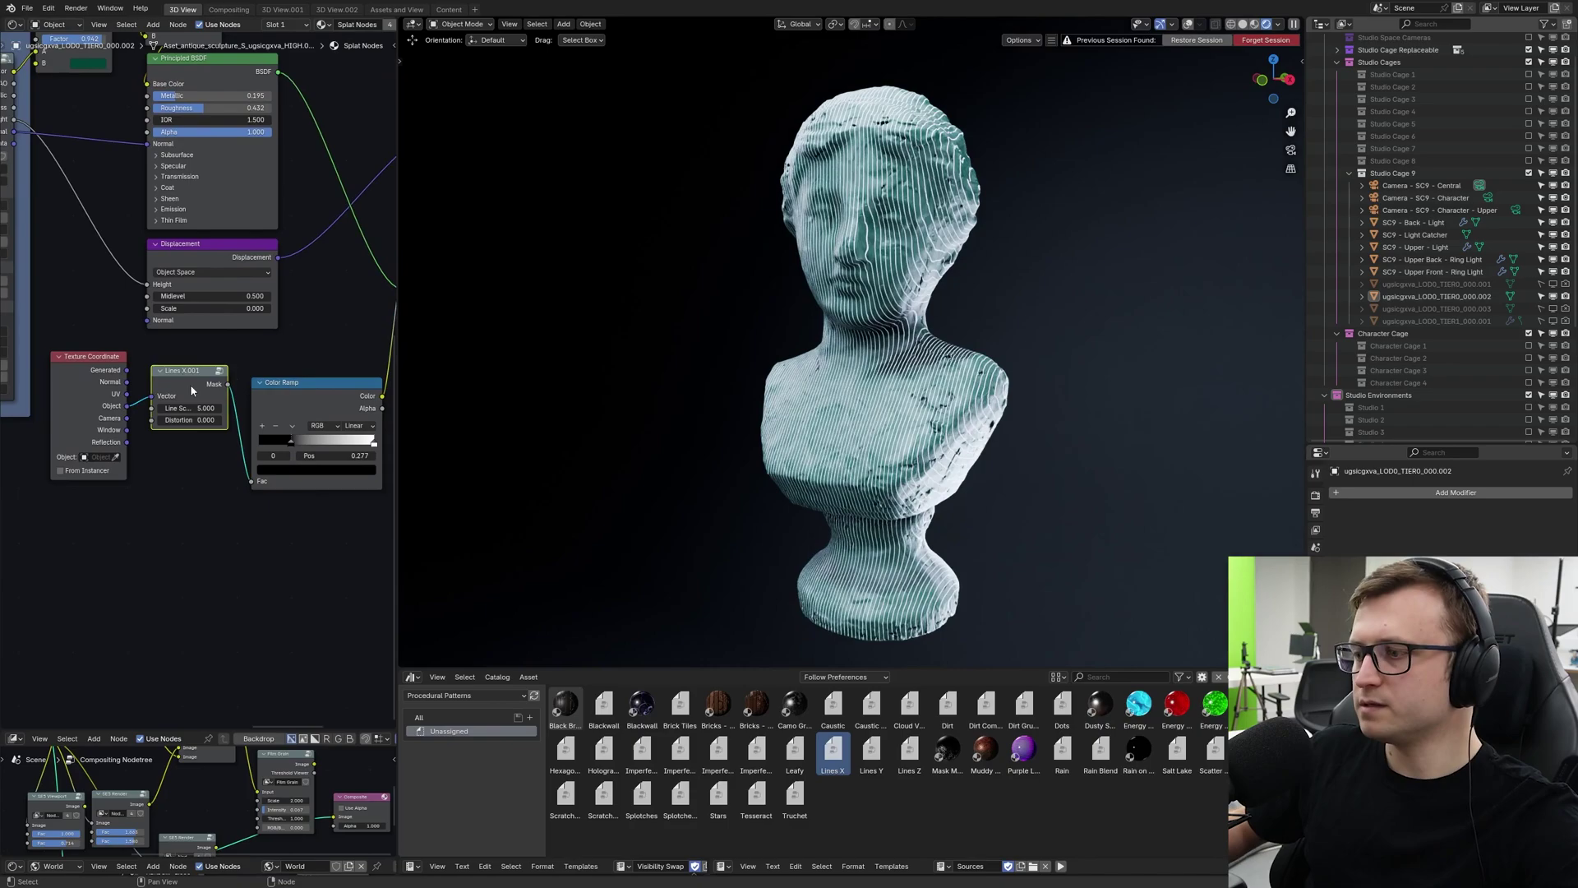
Replace the Lines X node with the Lines Y asset, wired between the Texture Coordinate and Color Ramp nodes, with Distortion at 8.2.
key(x)
drag(873, 752, 172, 414)
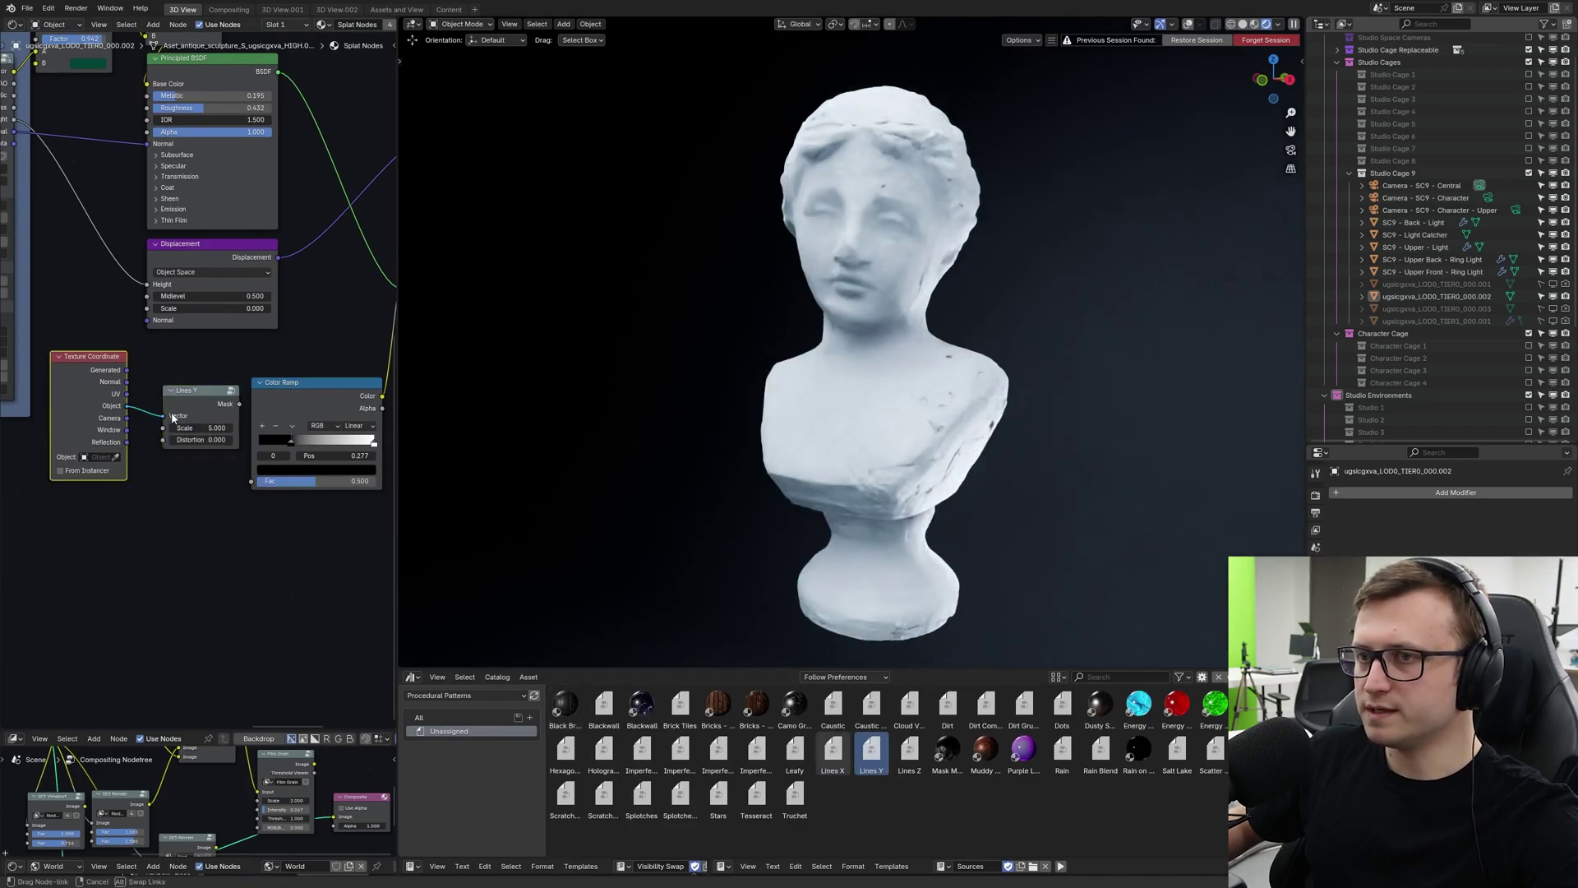
mouse_move(262, 483)
mouse_down()
mouse_move(213, 462)
mouse_move(313, 462)
mouse_move(283, 462)
mouse_up()
Move the Texture Coordinate node aside and insert a Vector Rotate node between it and the Lines Y node.
drag(104, 350, 39, 454)
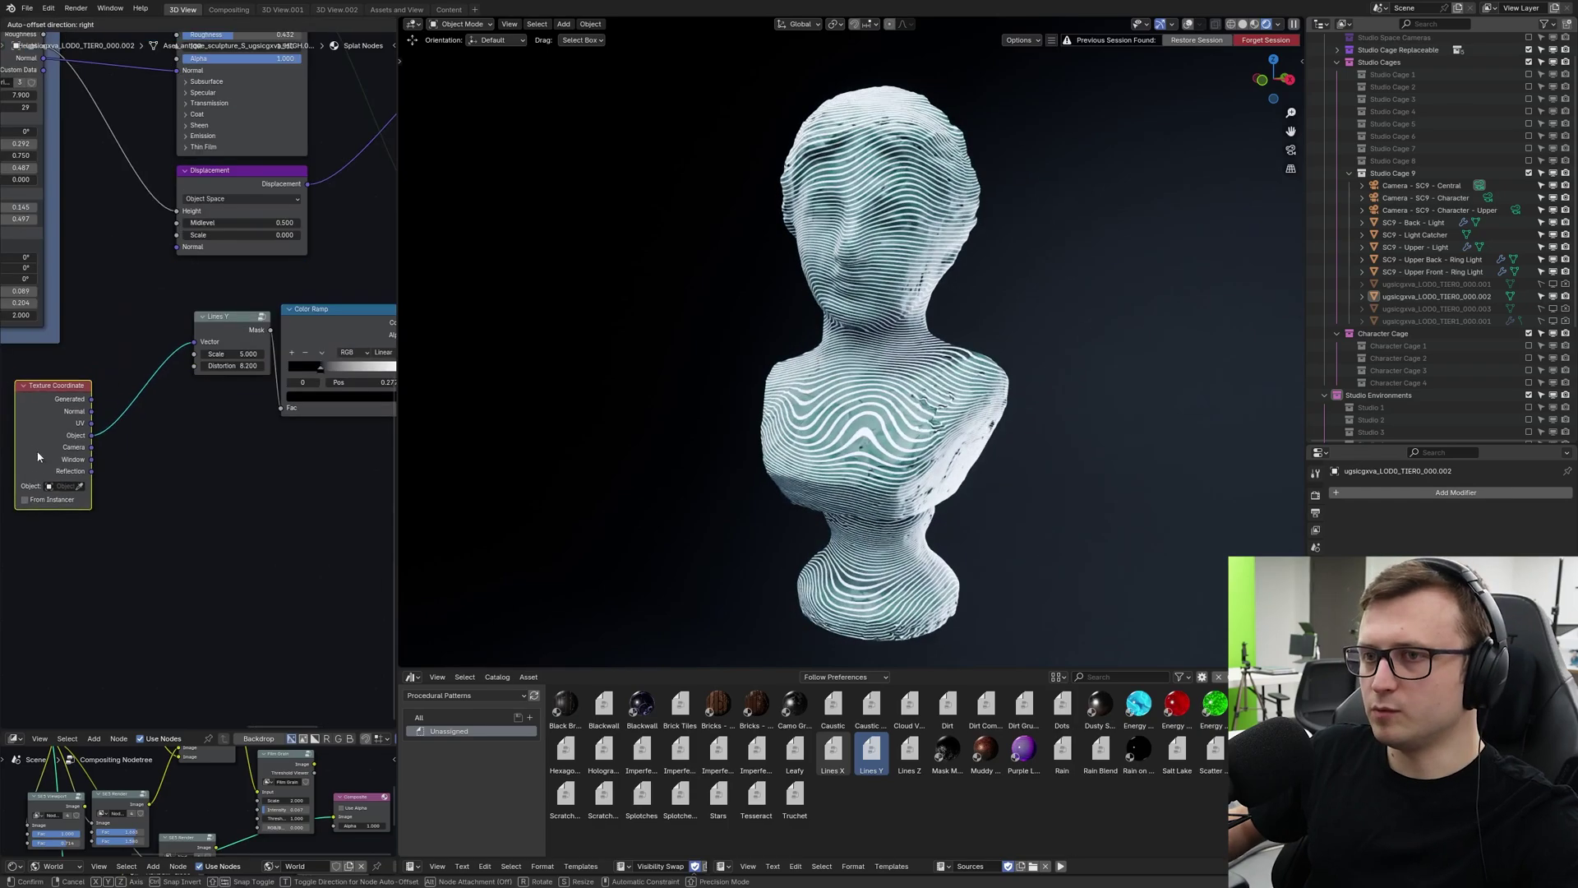
click(158, 452)
key(shift+a)
key(space)
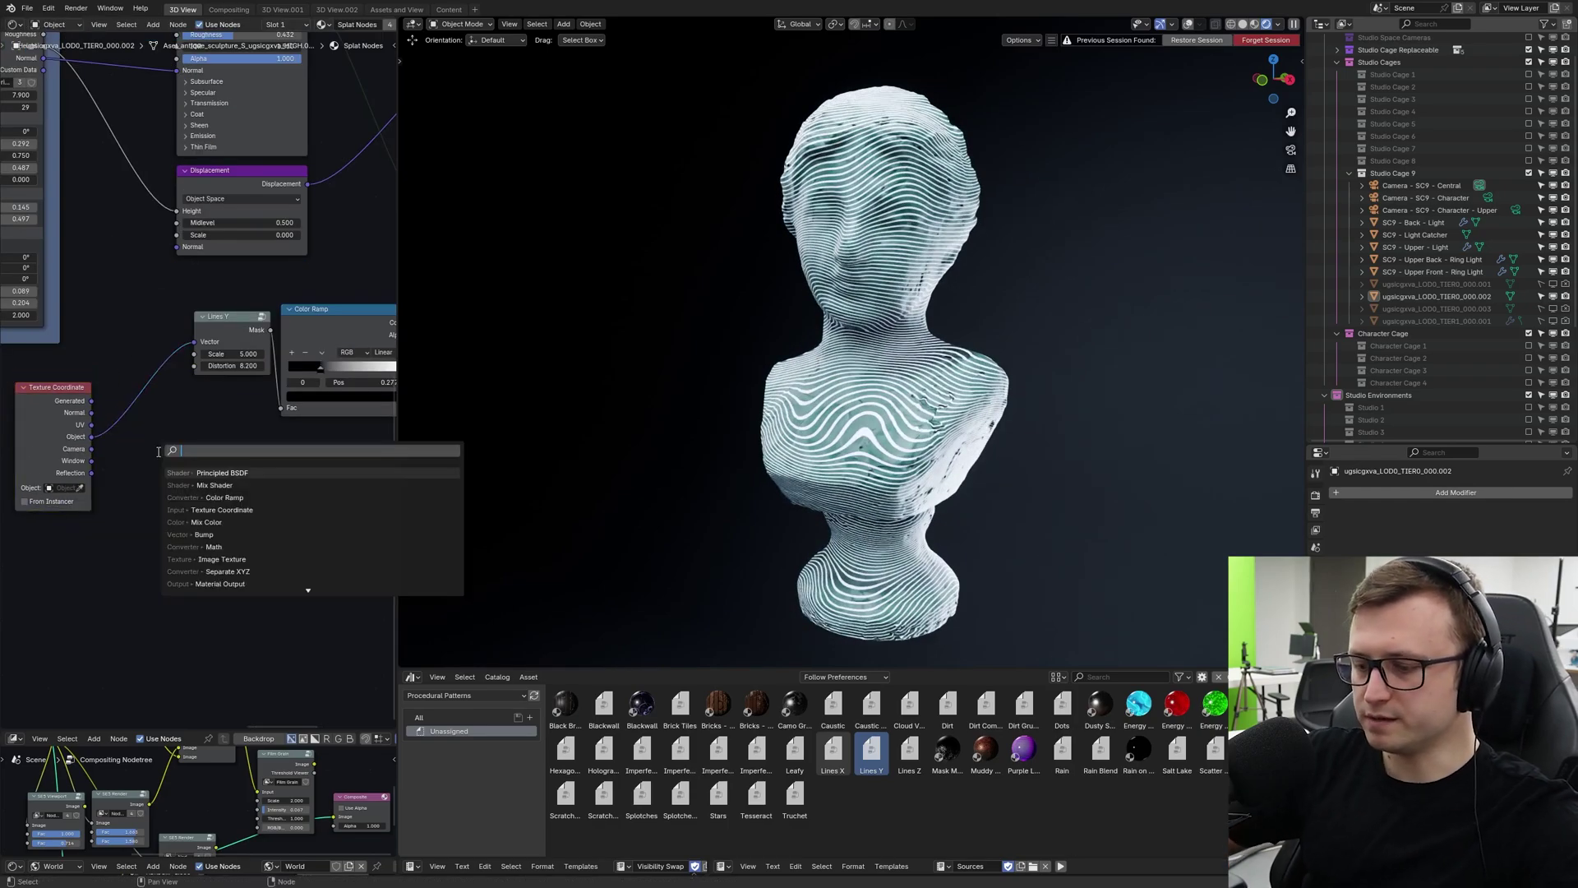
text(vector rot)
key(Return)
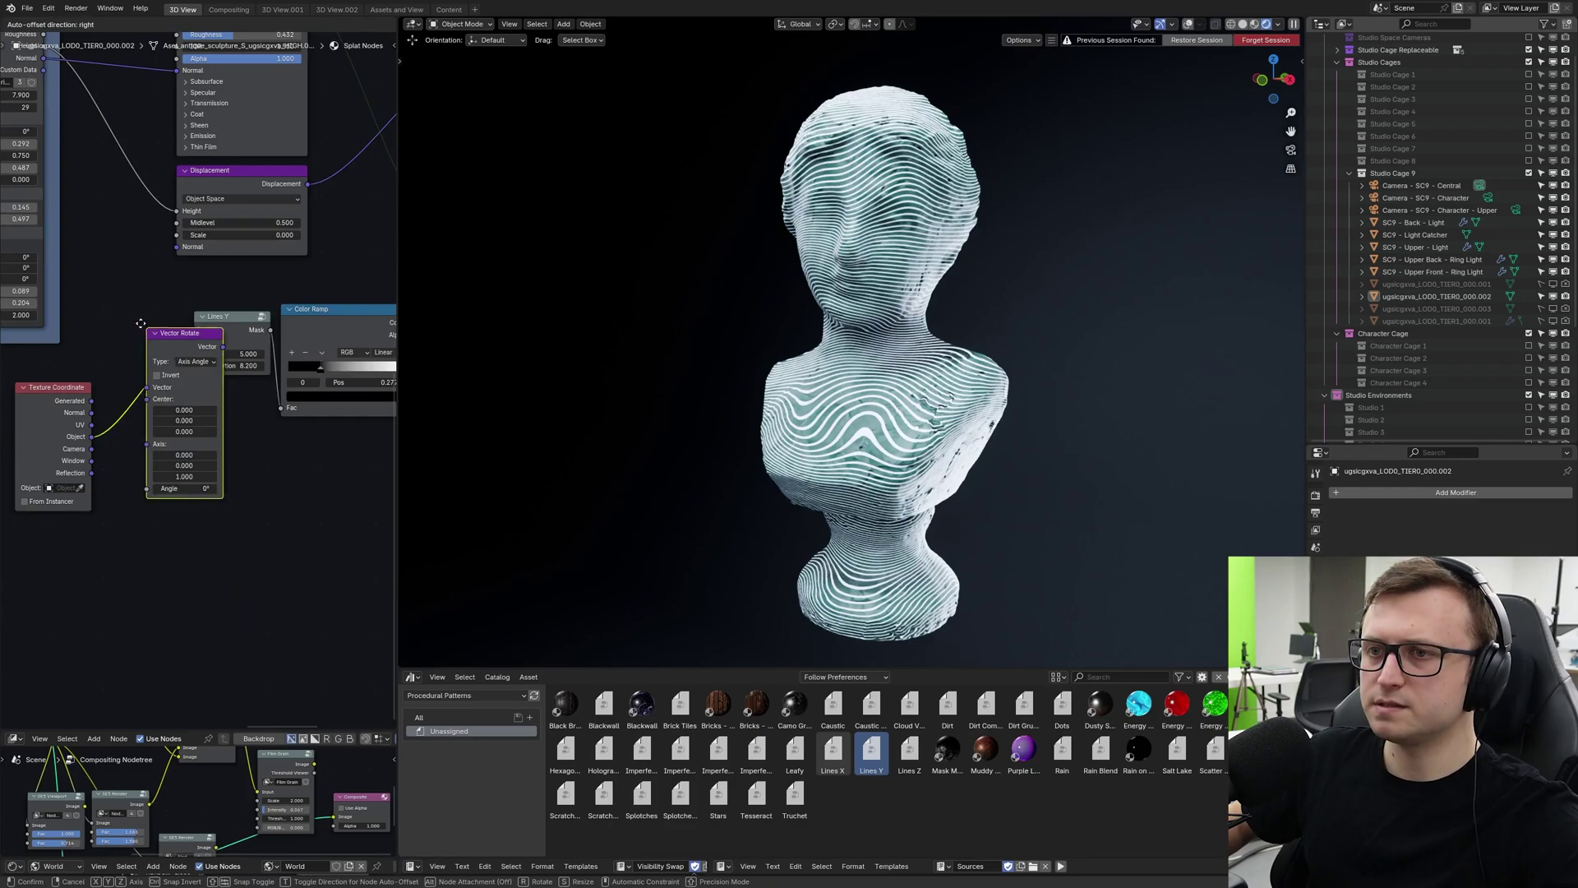
click(147, 308)
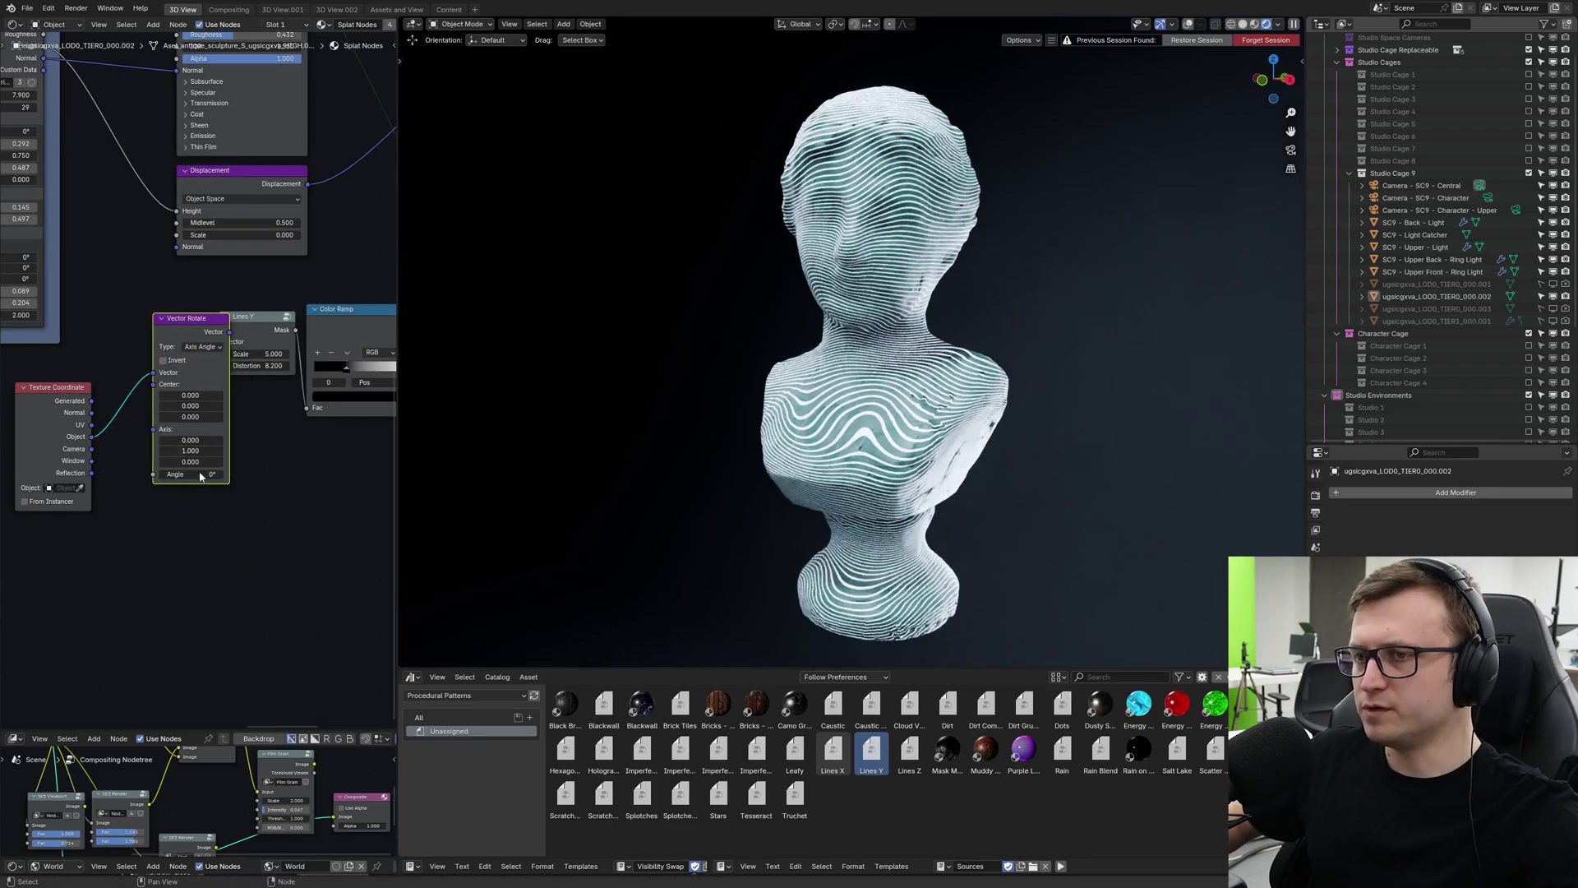
Tilt the stripes by adjusting the Vector Rotate angle about axis 1, 1, 0, and widen them with a Lines Y scale of 0.6.
drag(200, 474, 261, 473)
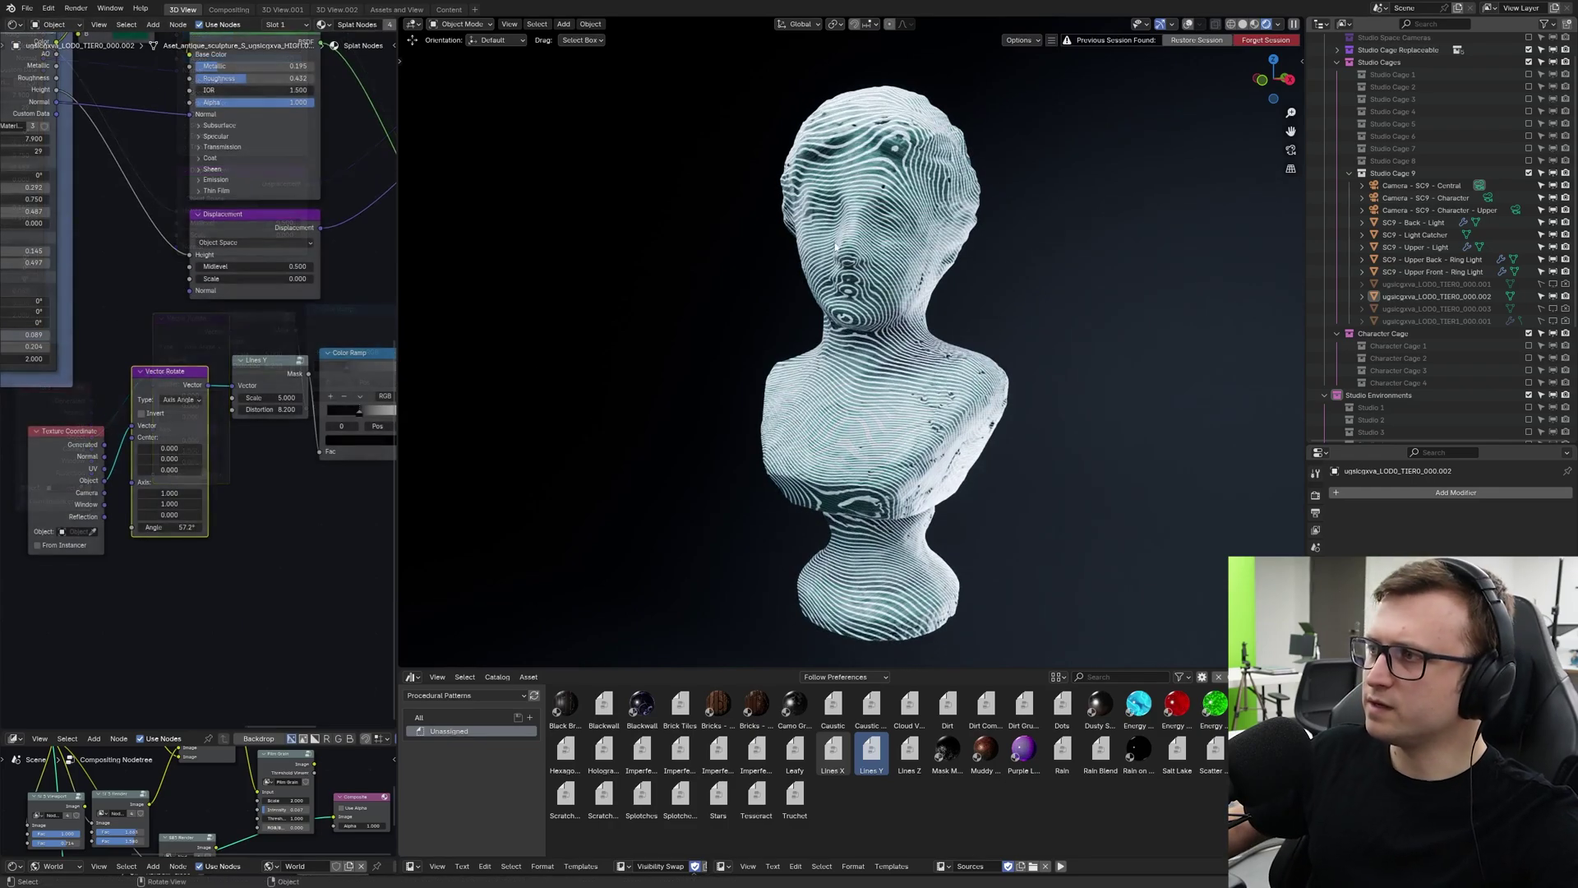
drag(169, 527, 194, 527)
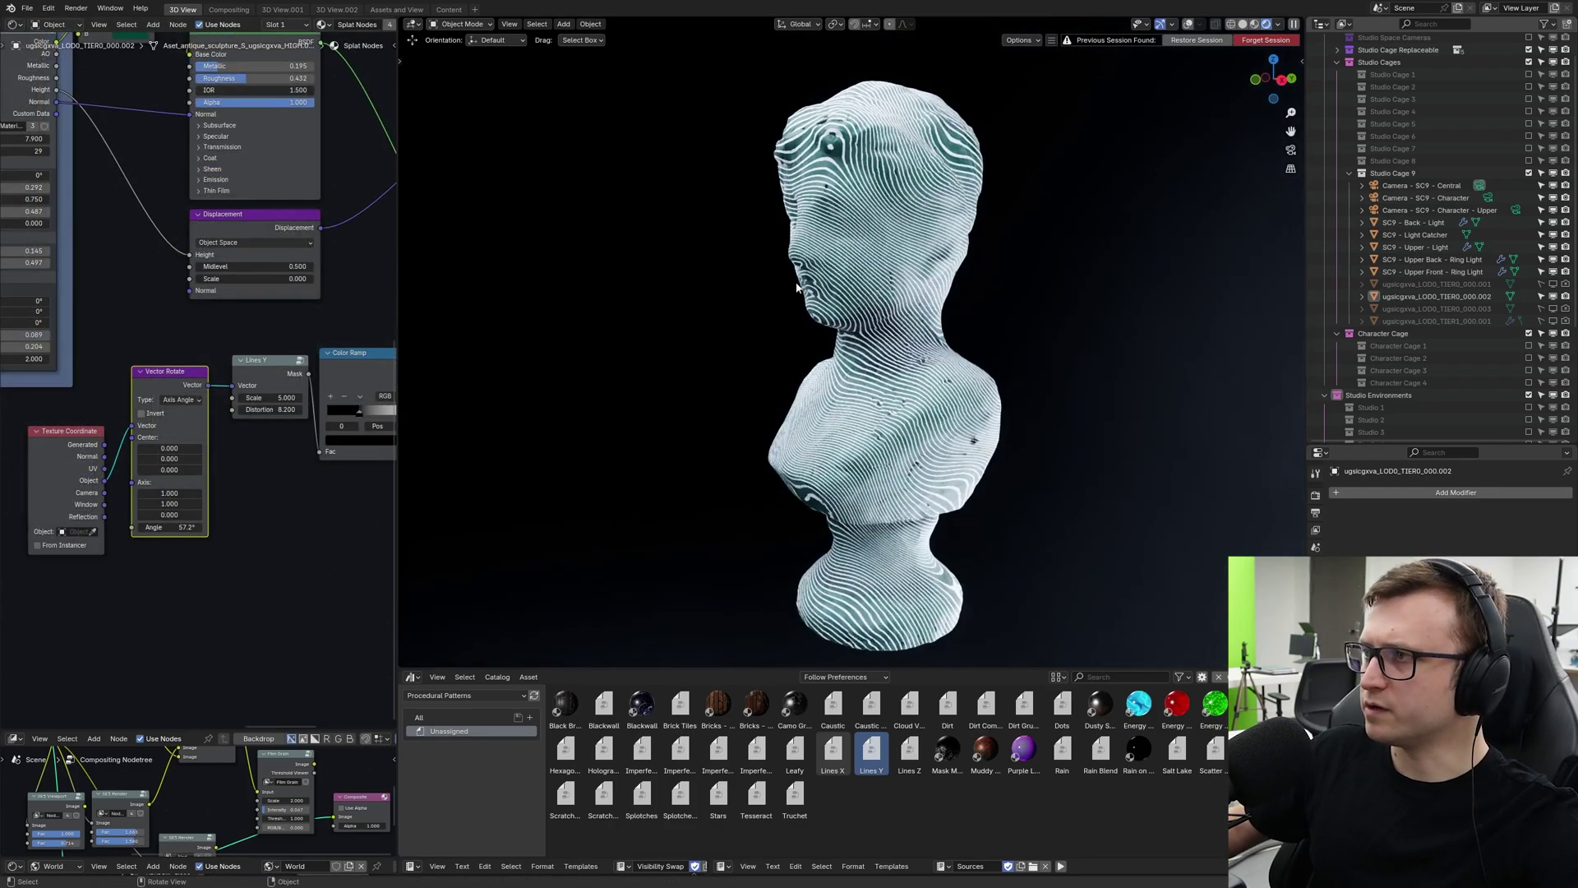
drag(185, 527, 200, 527)
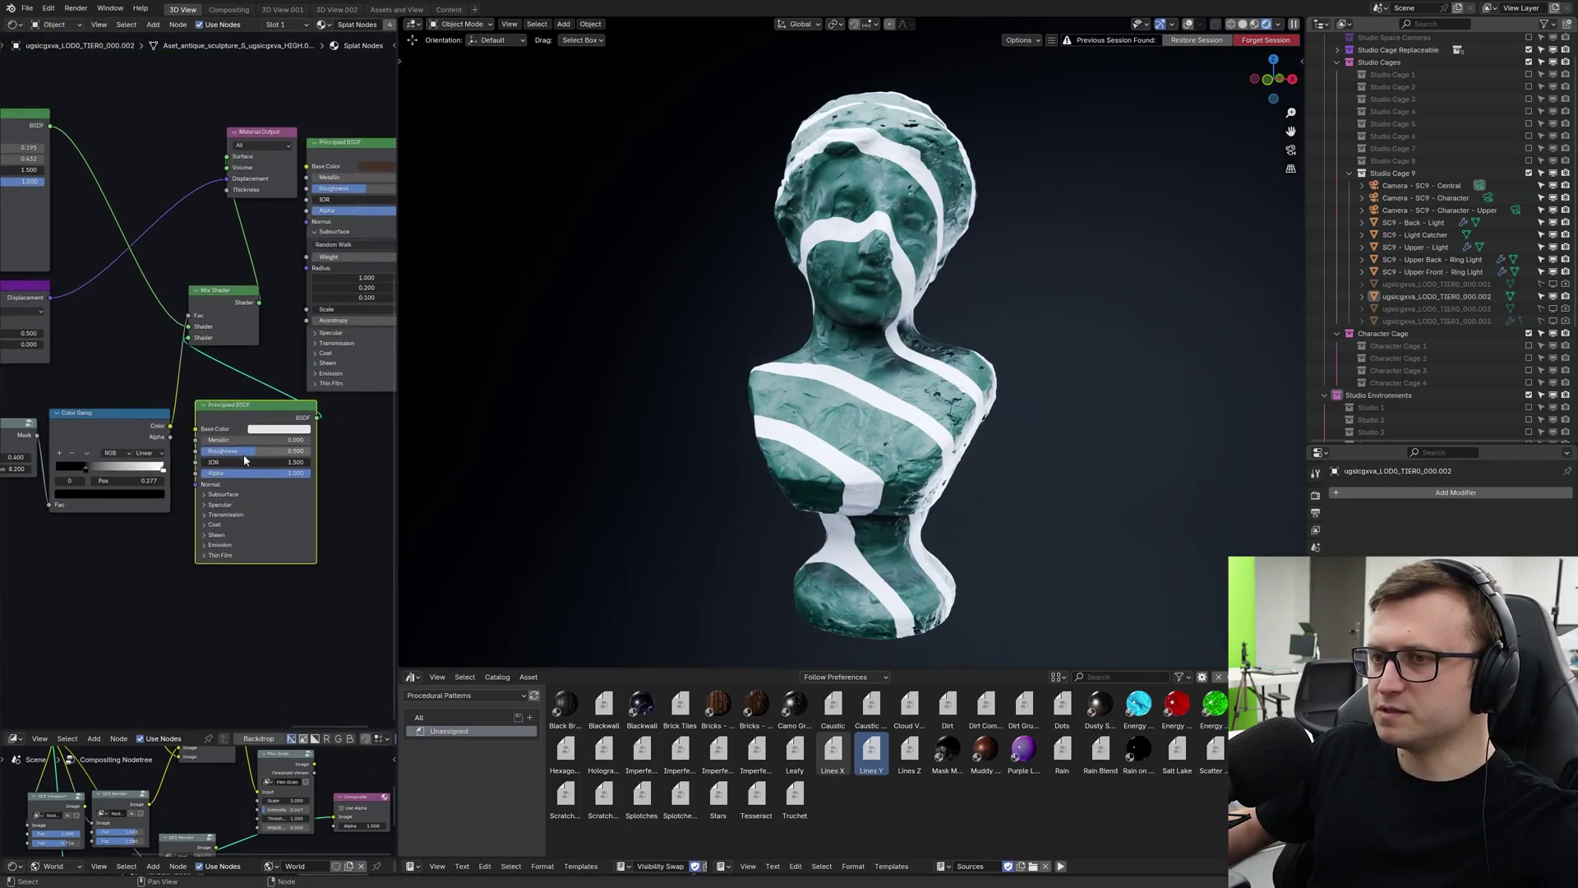
Set the stripe Principled BSDF's Metallic to 1.0 and its Base Color to a saturated golden yellow.
scroll(244, 460, up, 1)
drag(238, 451, 312, 450)
click(290, 440)
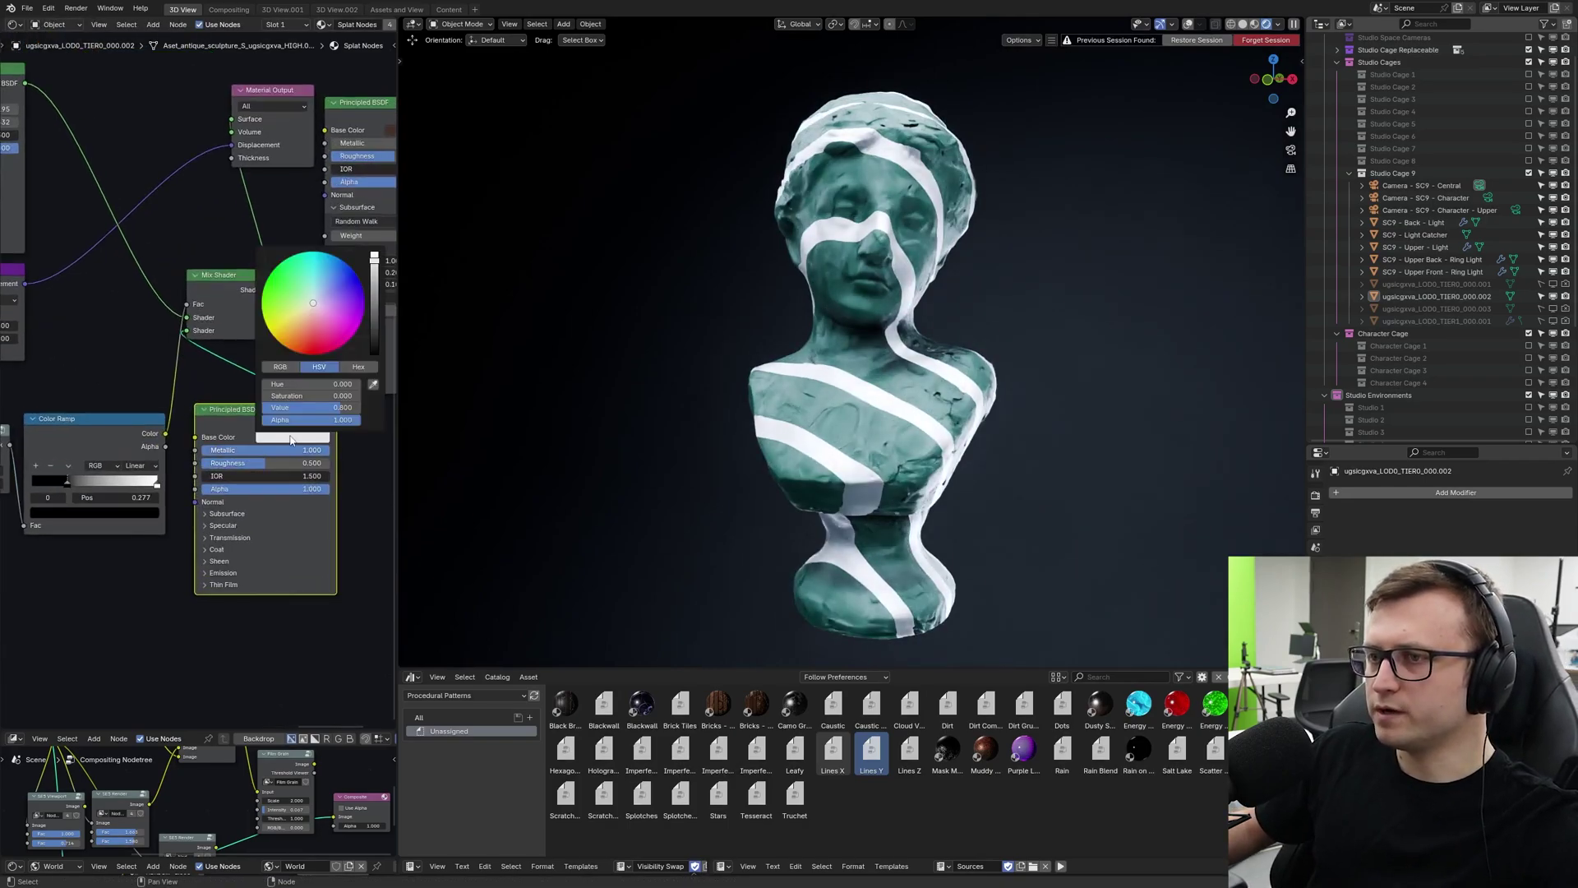
click(289, 348)
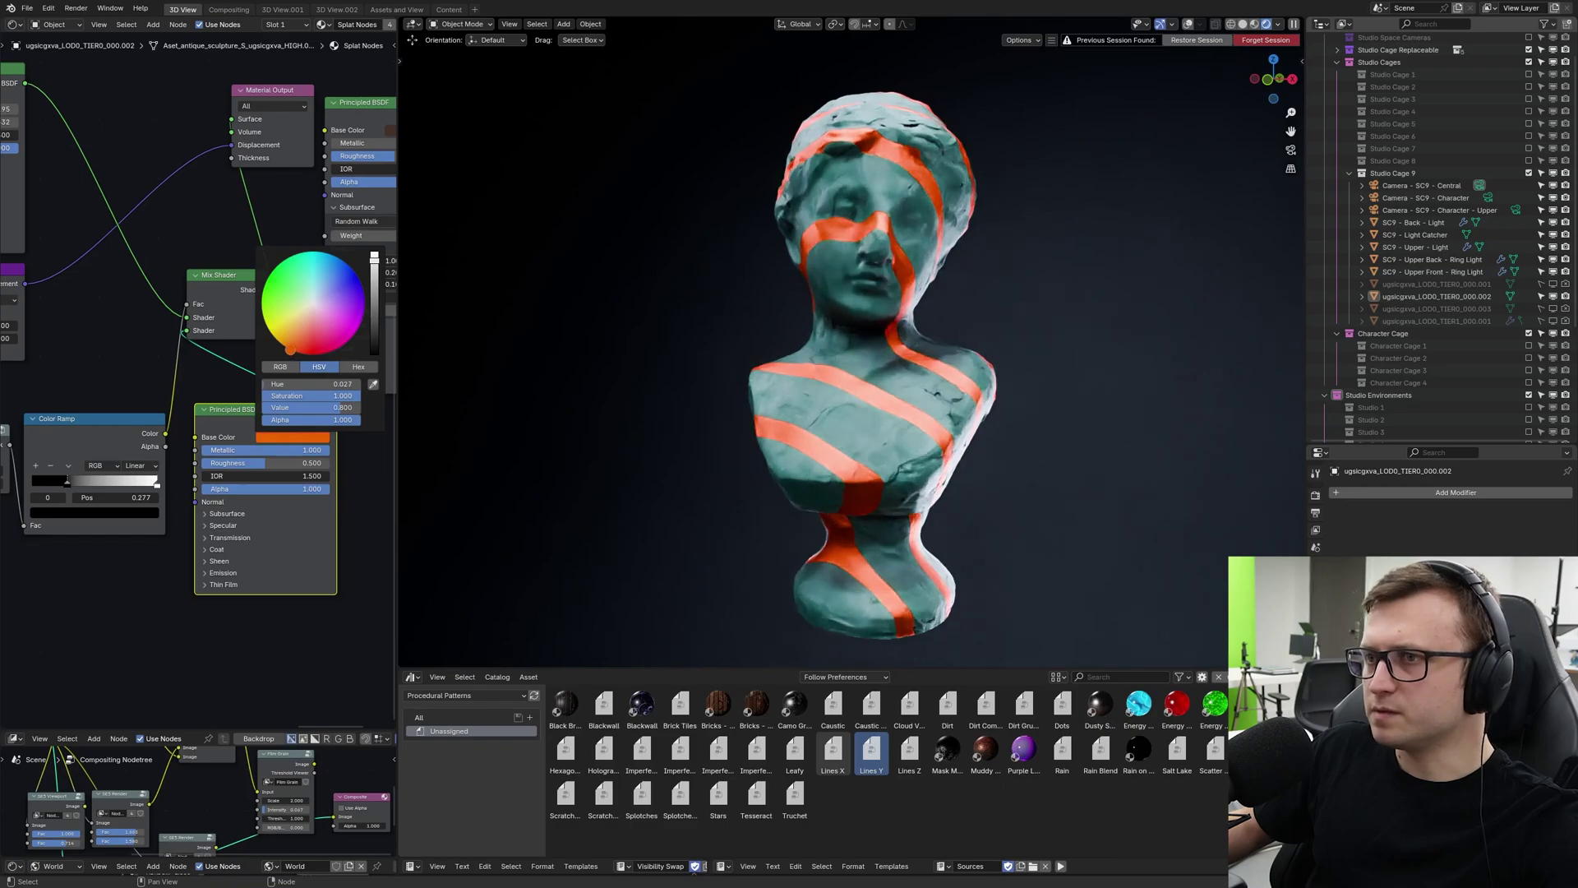
click(273, 335)
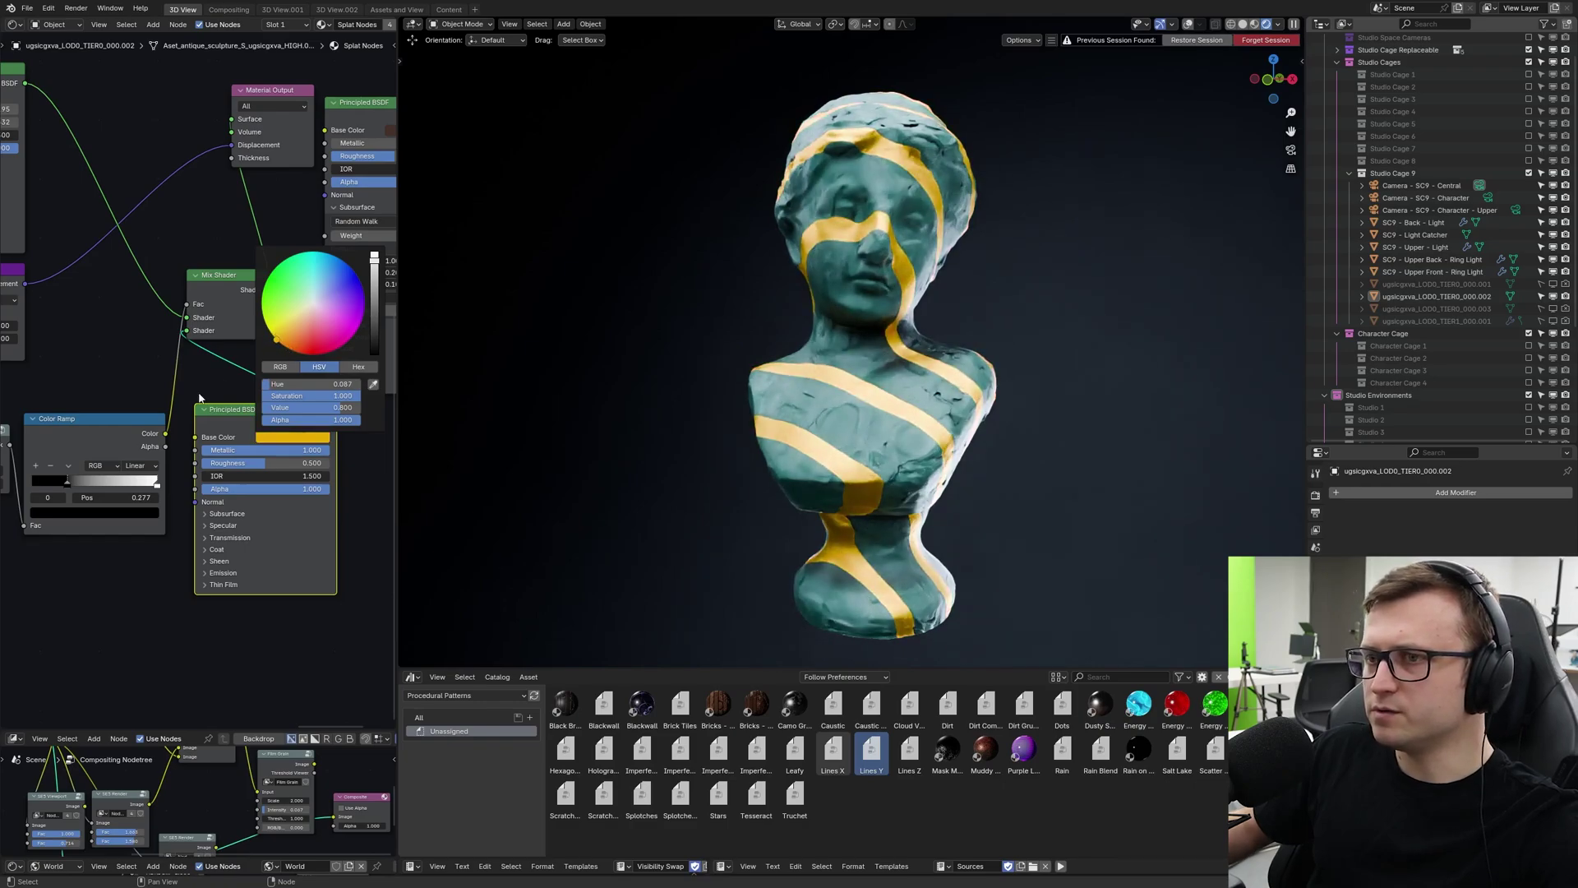
Set the gold stripe shader's Roughness to about 0.241 and adjust its Coat weight.
drag(272, 463, 255, 463)
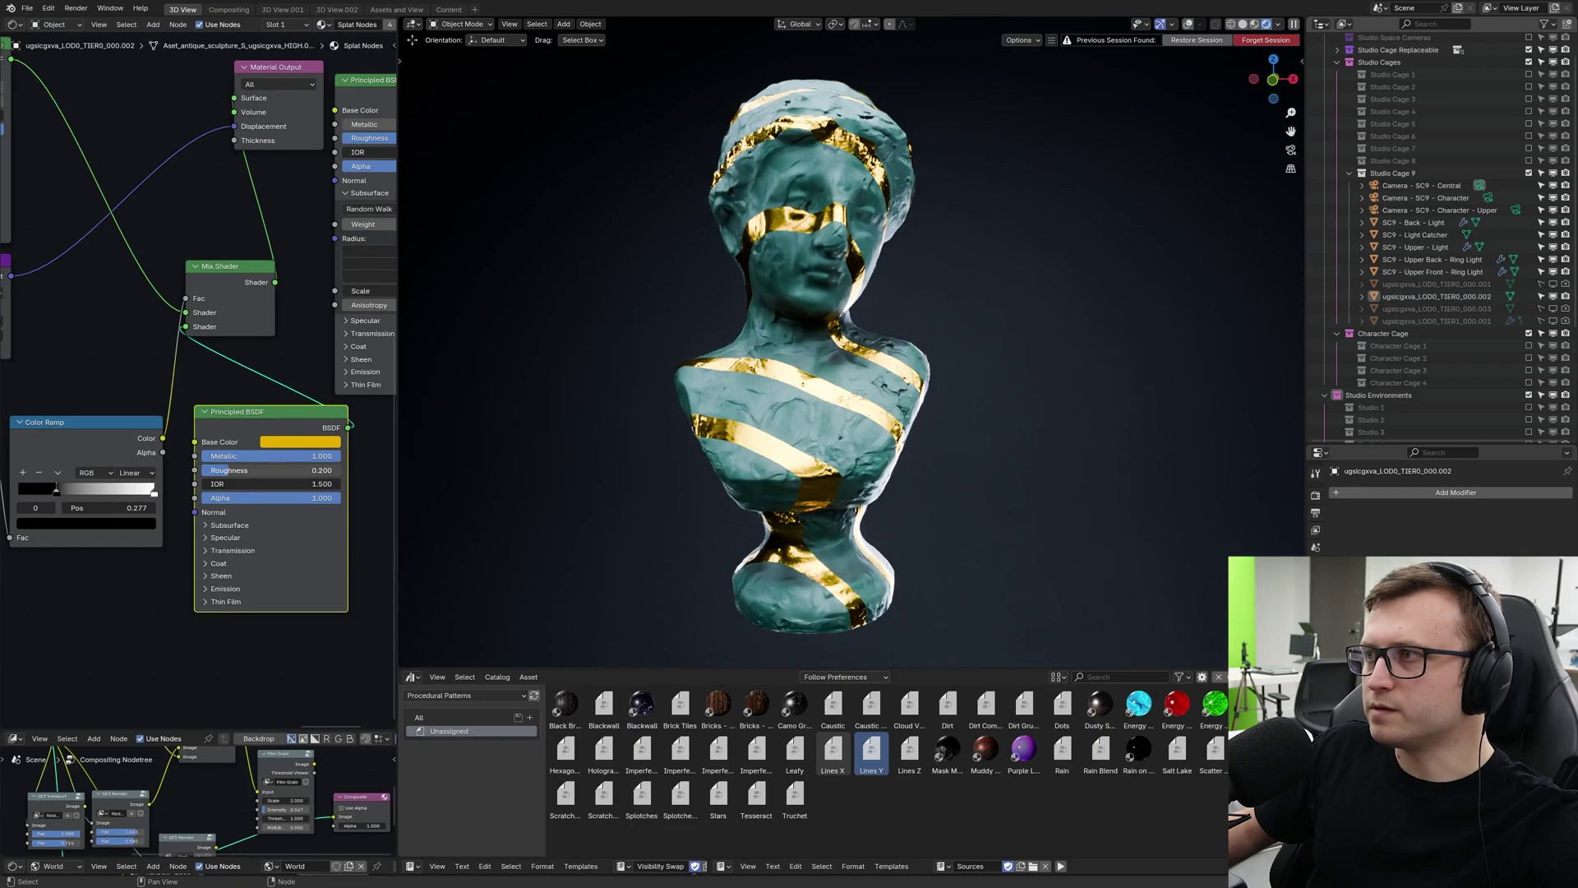
drag(232, 470, 235, 471)
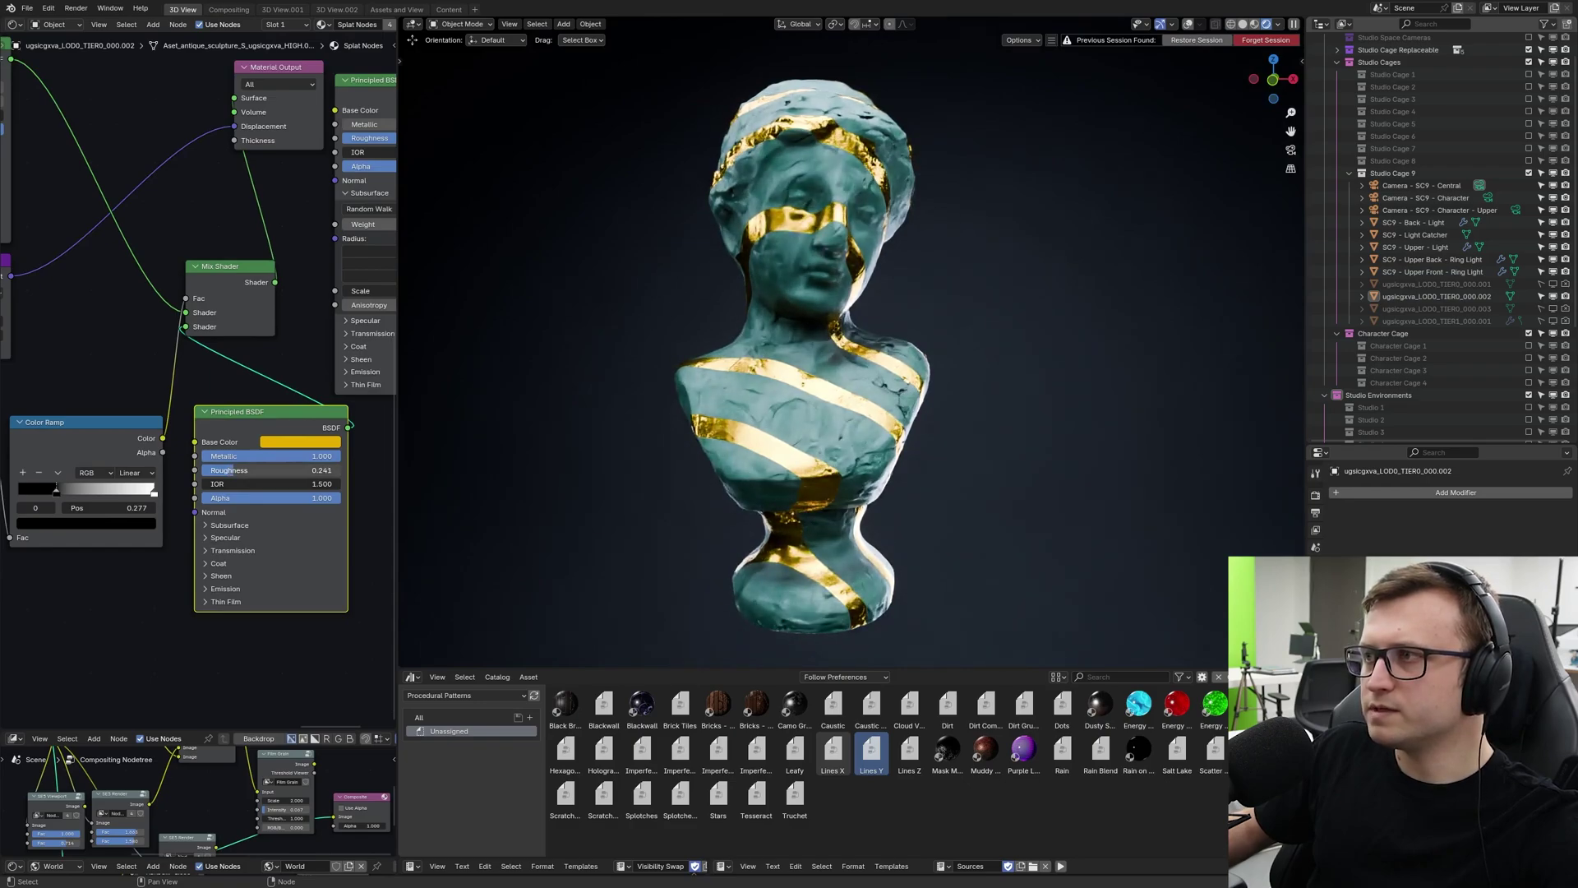
click(224, 563)
mouse_move(236, 581)
mouse_down()
mouse_move(346, 580)
mouse_move(222, 589)
mouse_up()
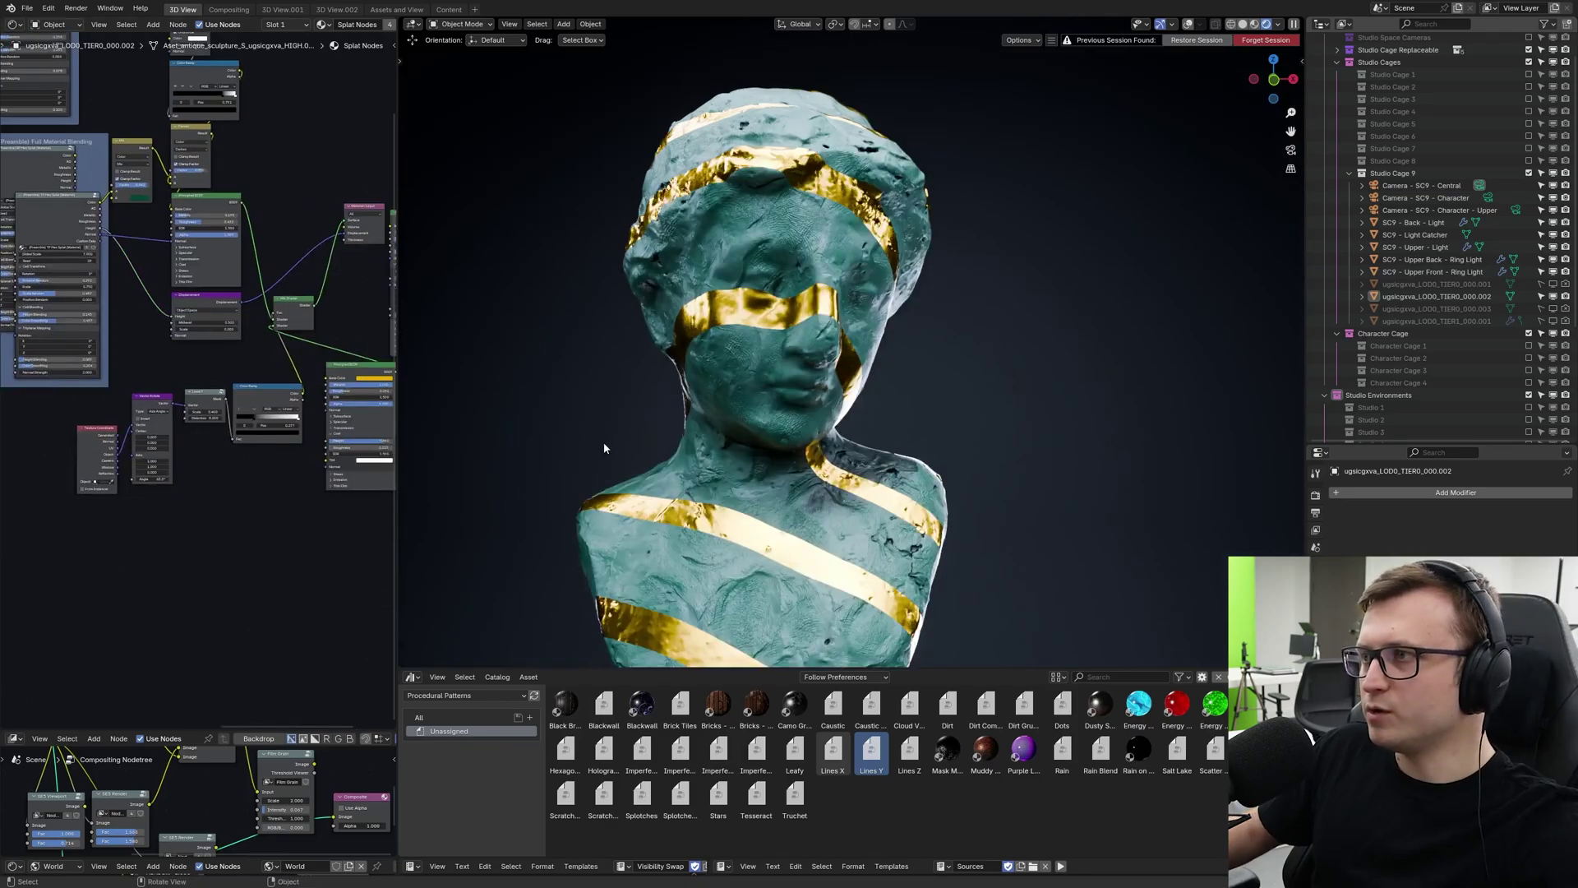
Save the file while viewing the bust through the scene camera, and fine-tune the Lines Y node's Scale.
scroll(588, 441, down, 2)
middle_drag(580, 438, 520, 429)
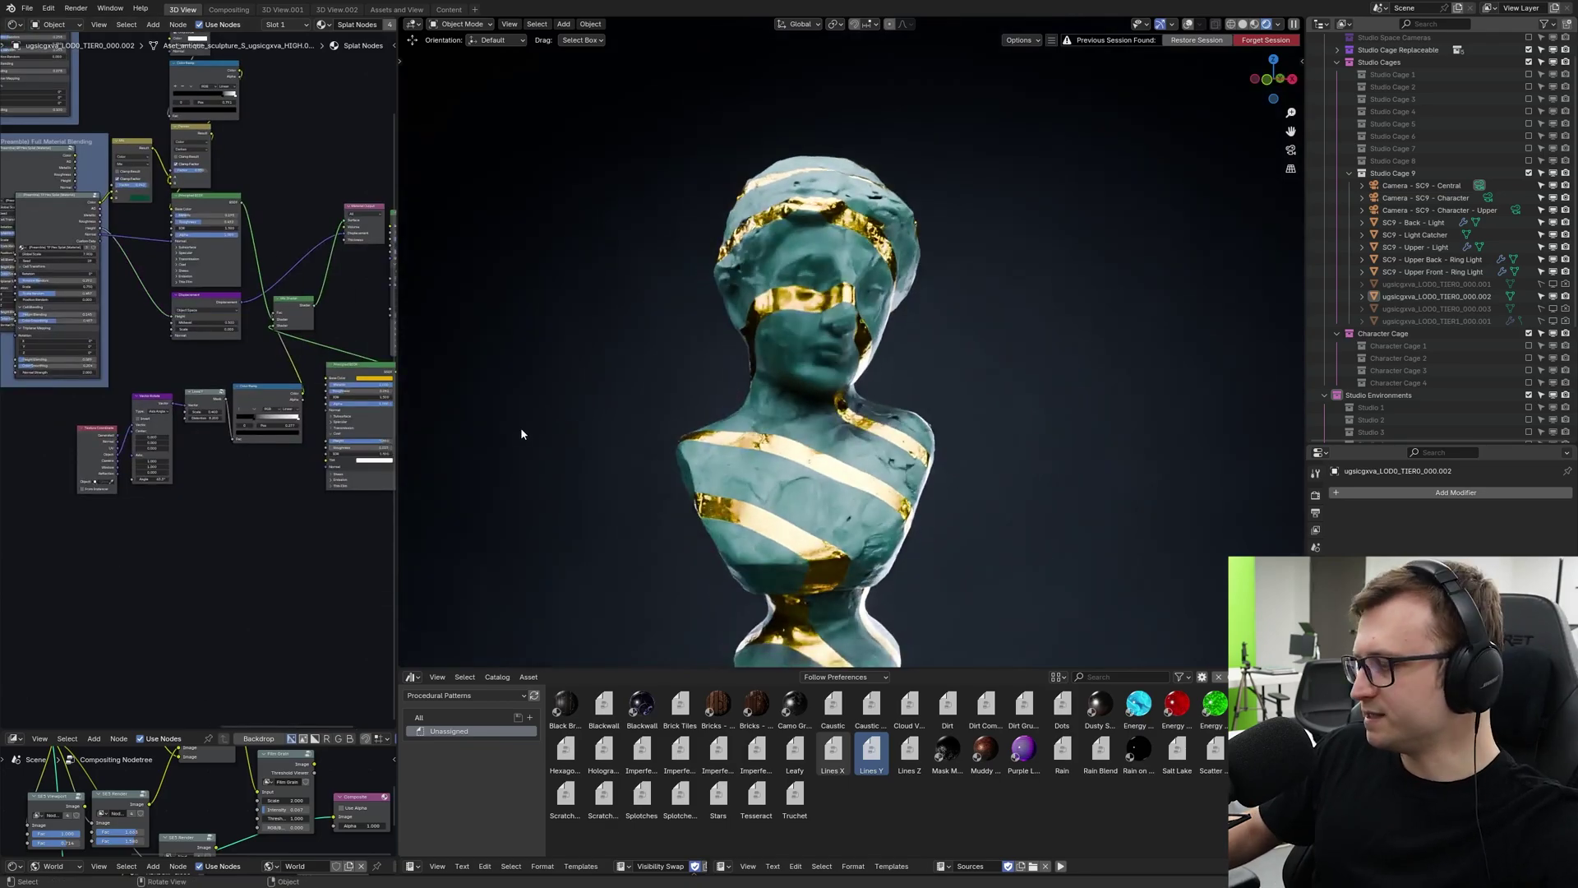
key(KP_0)
scroll(200, 379, up, 6)
key(ctrl+s)
drag(210, 430, 200, 430)
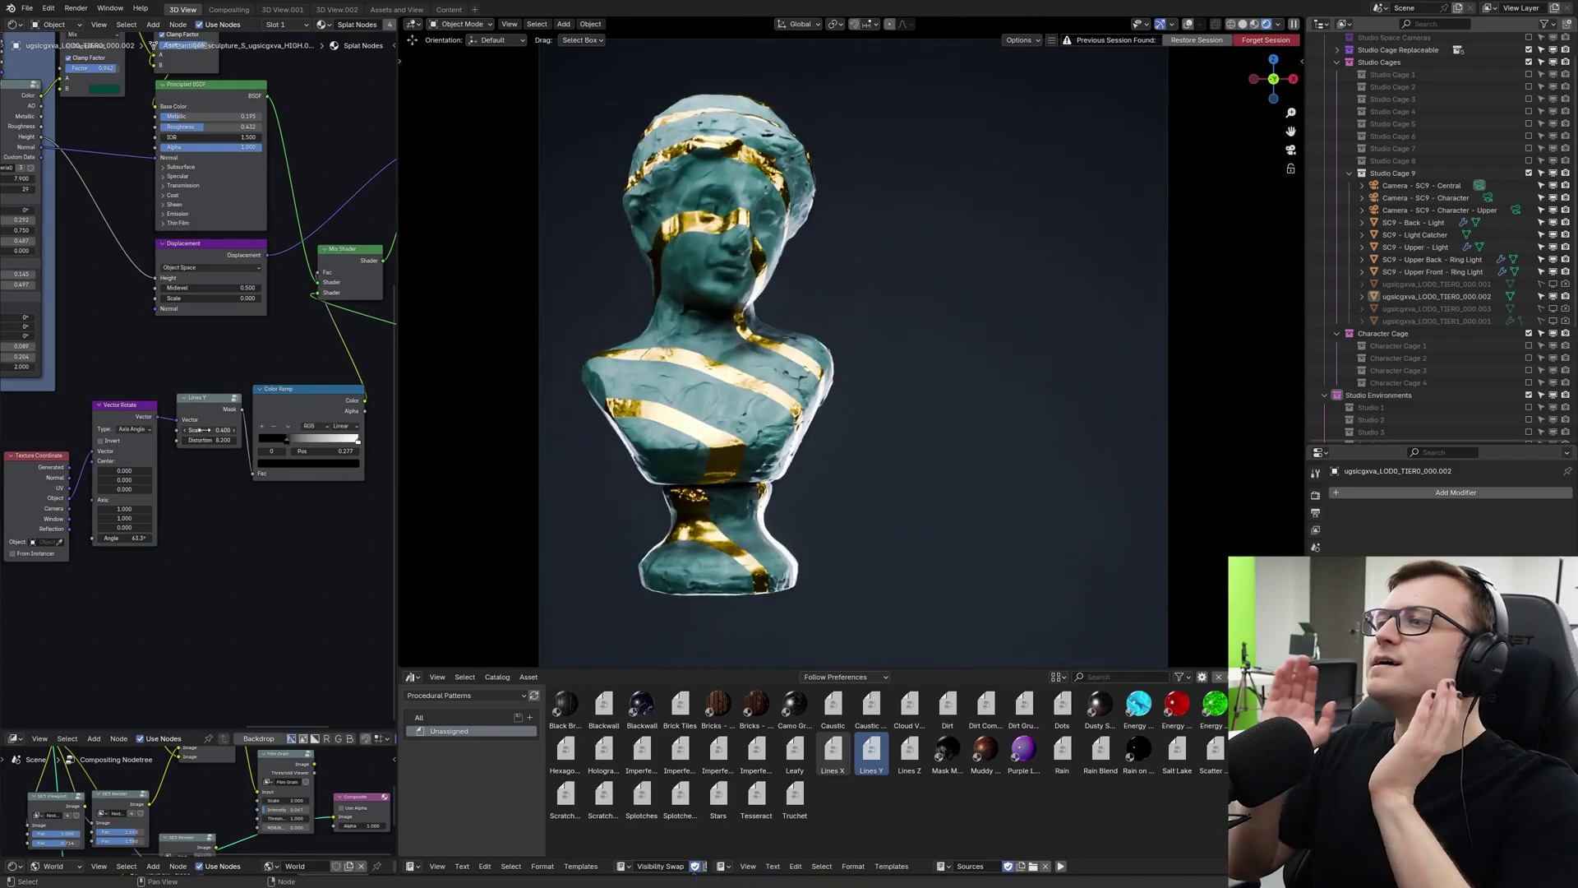
Show the second bust, ugsicgxva_LOD0_TIER0_000.003, and give it its own copy of the striped material named Splat Nodes 3.
click(1471, 297)
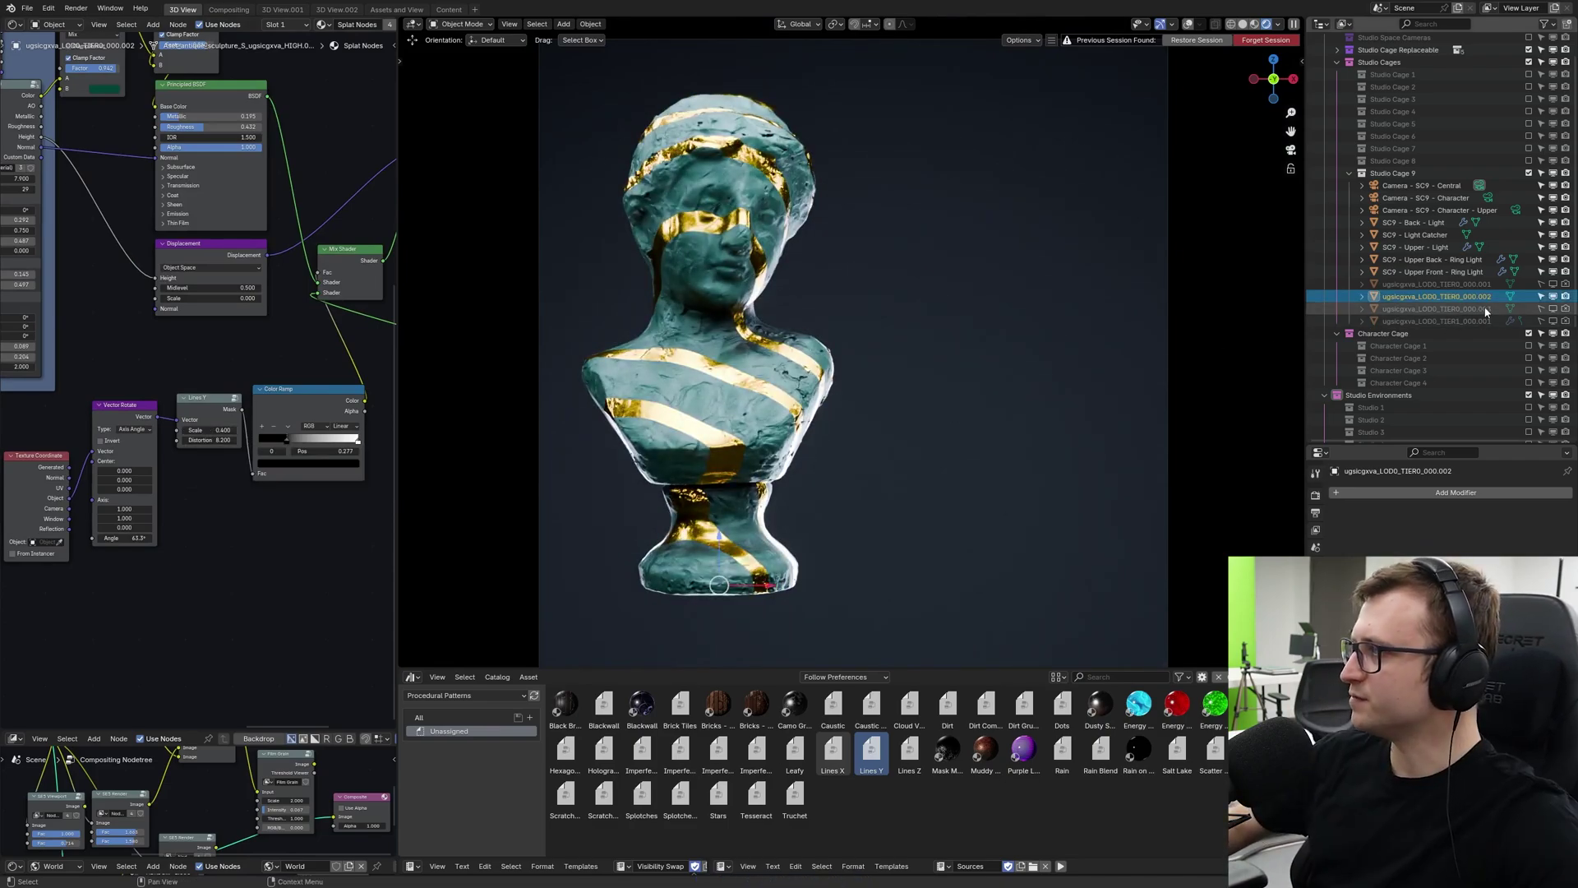
click(1544, 310)
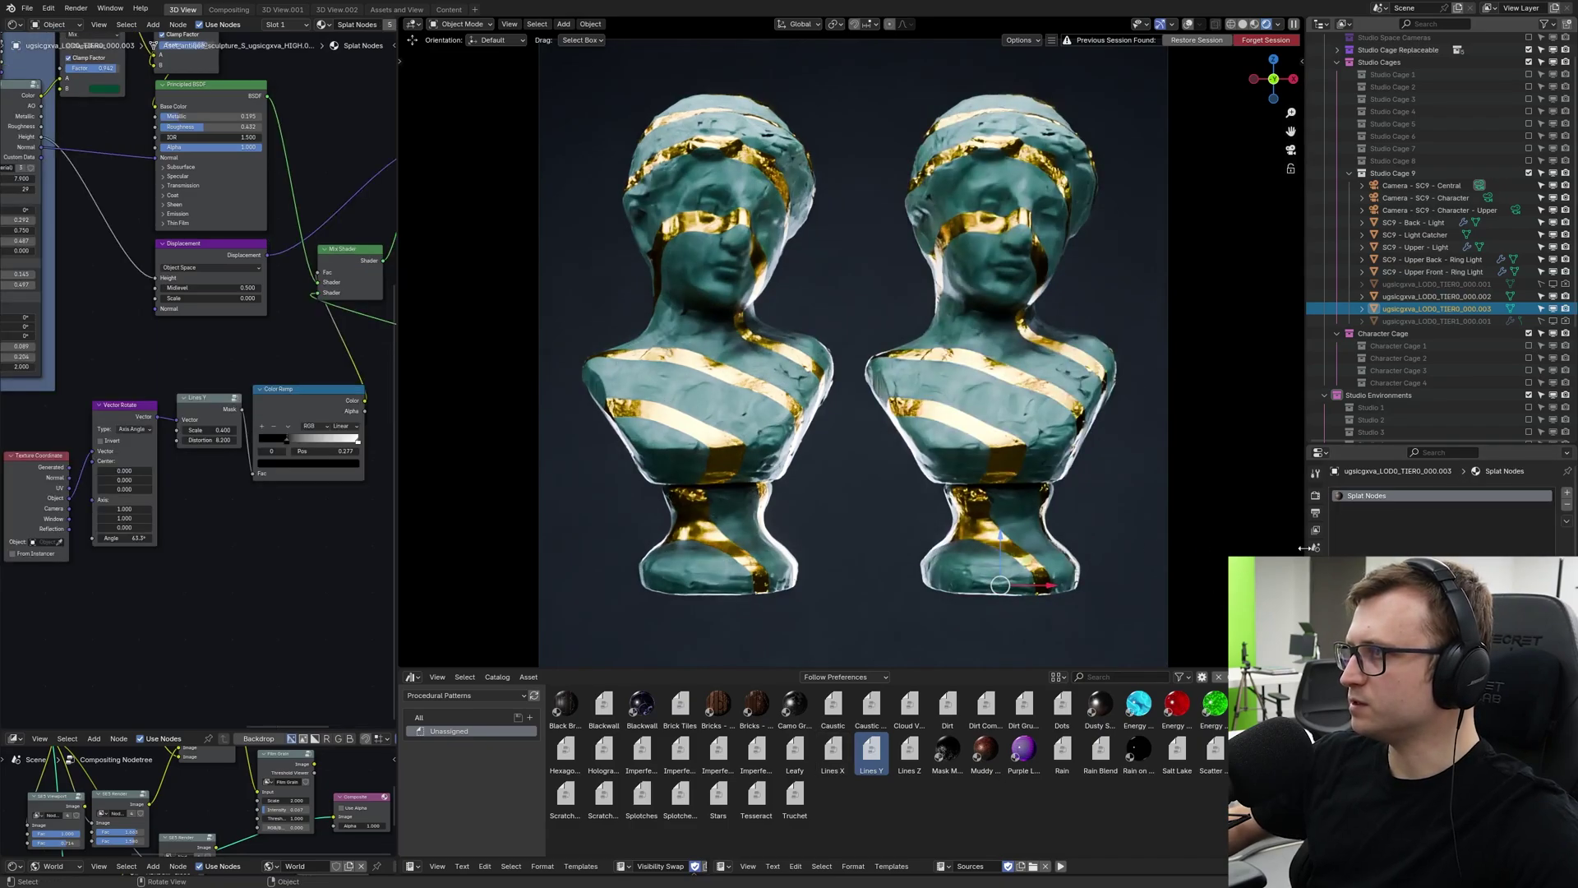
click(1498, 574)
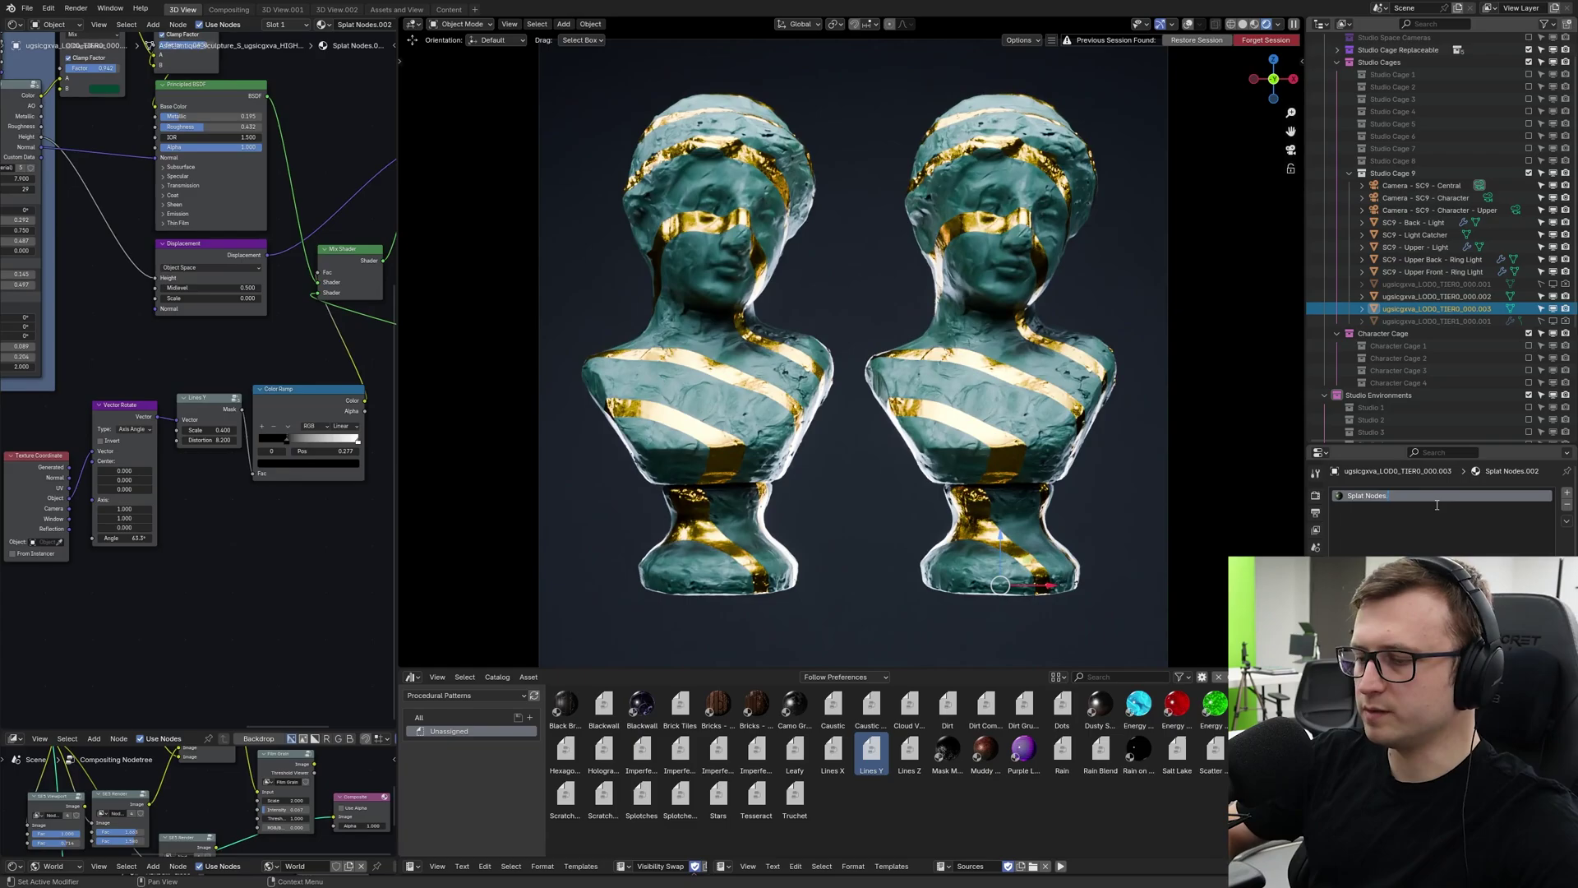
key(BackSpace)
text(3)
key(Return)
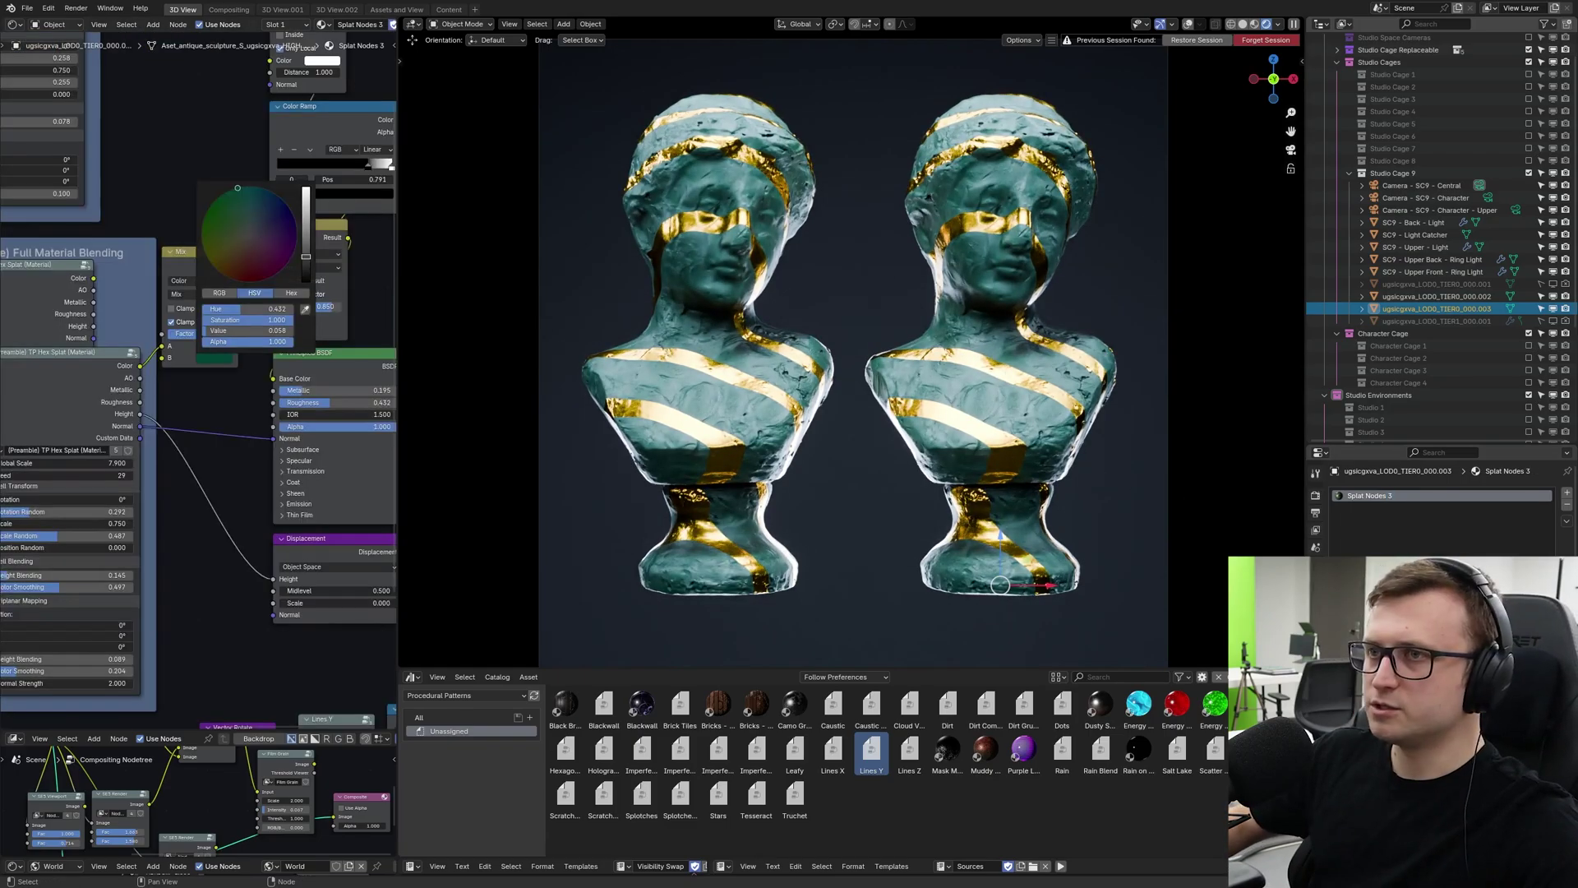
Recolour the second bust by setting its Mix node colour to dark red and its metallic stripes to silver.
mouse_move(246, 309)
mouse_down()
mouse_move(272, 309)
mouse_move(245, 281)
mouse_move(305, 246)
mouse_up()
middle_drag(282, 523, 282, 523)
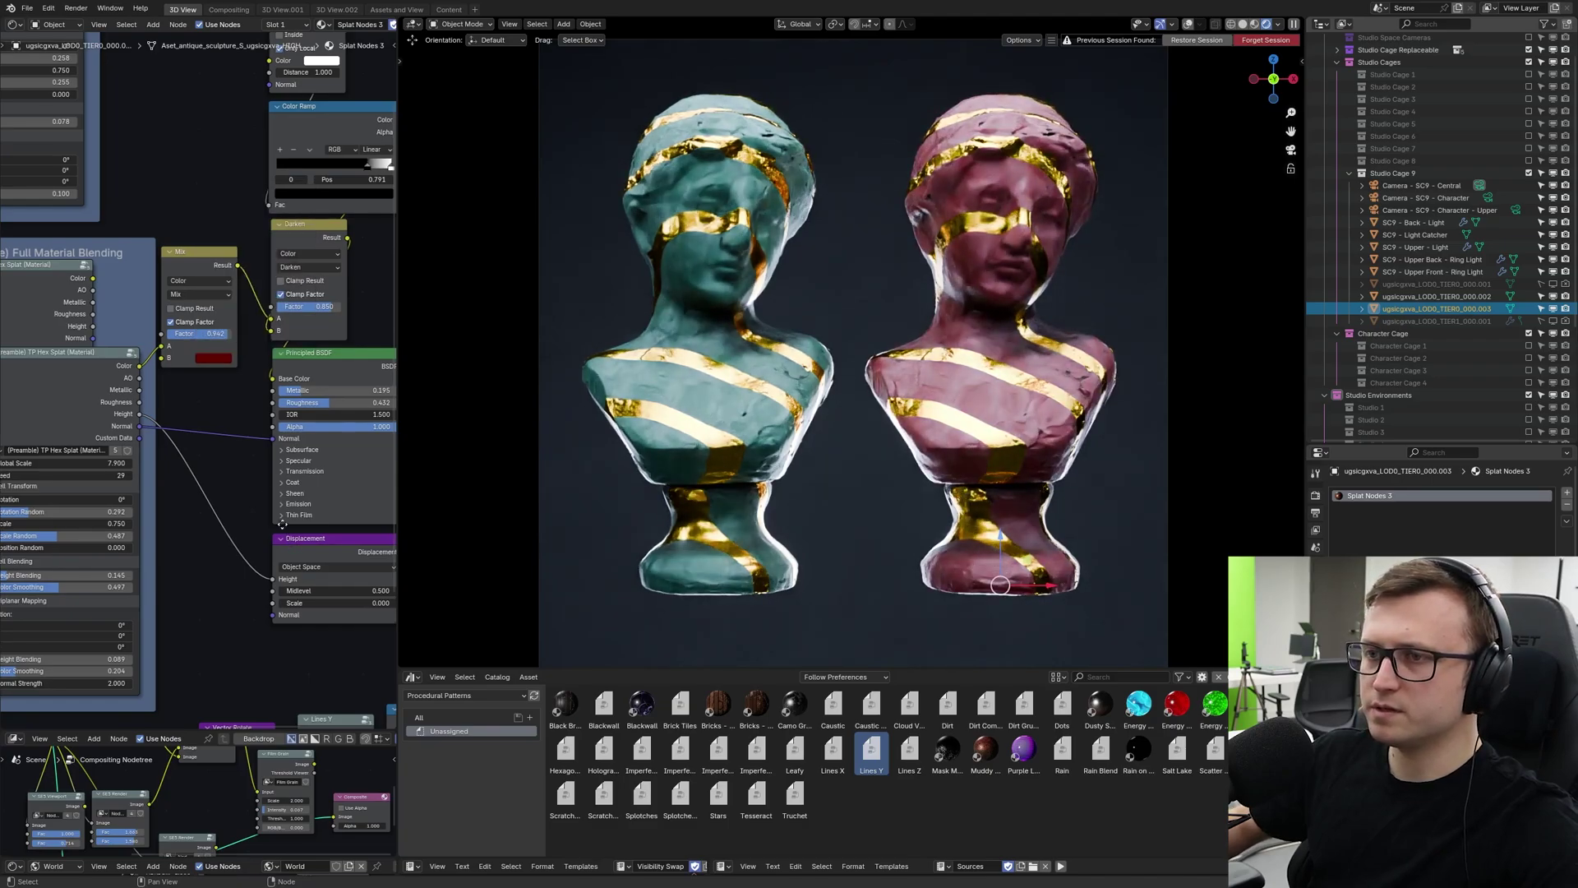
middle_drag(283, 524, 271, 403)
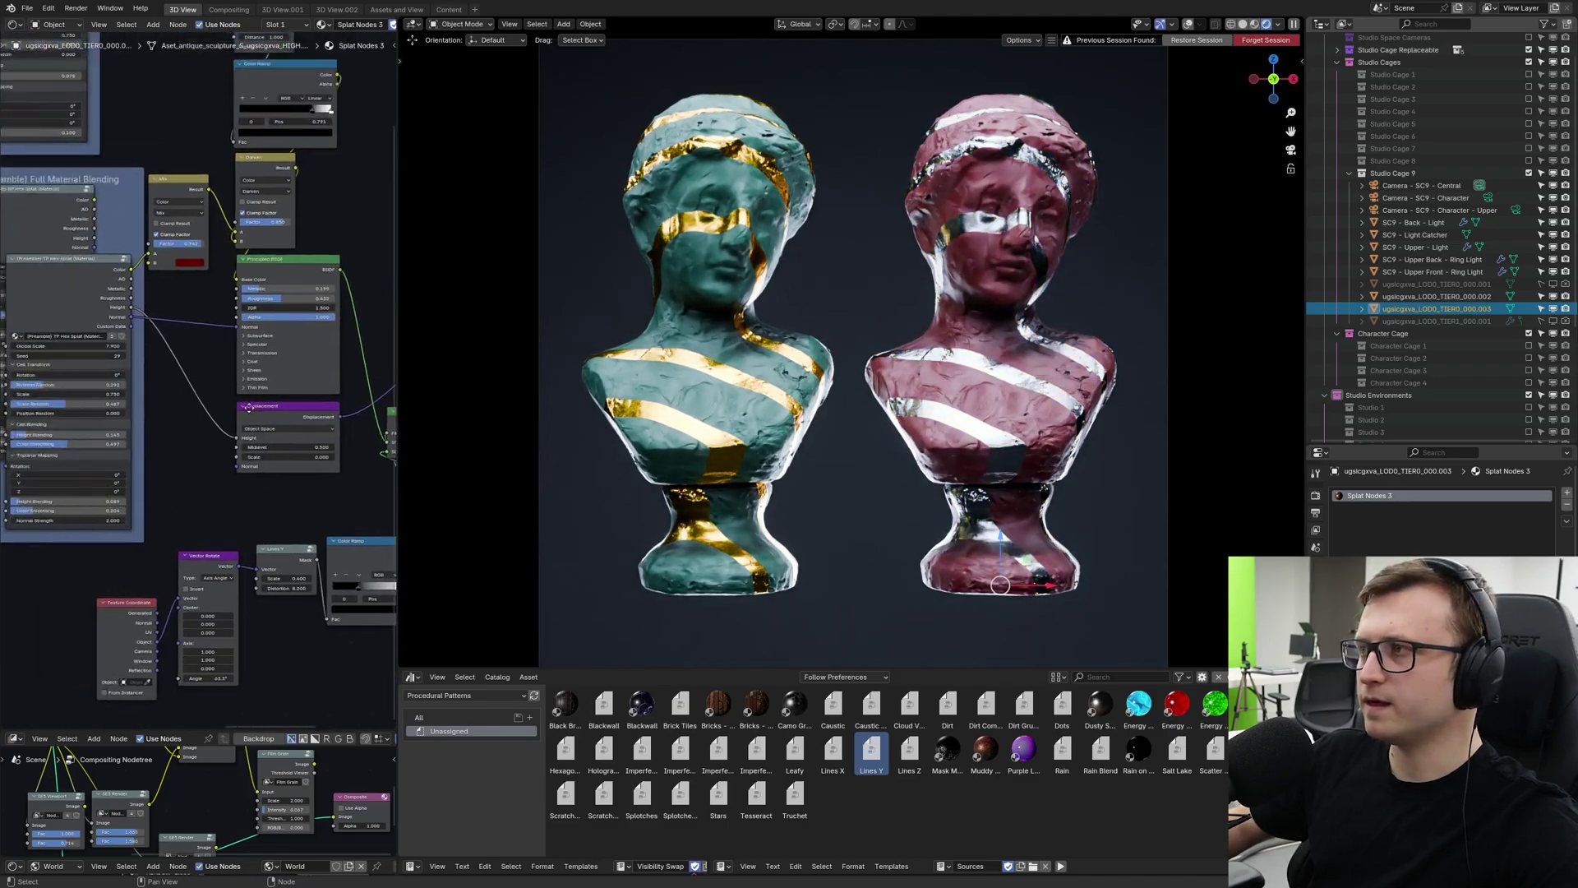
Fine-tune the Mix node colour of the second bust to a slightly pinker crimson.
scroll(160, 325, up, 2)
click(210, 252)
drag(245, 180, 251, 180)
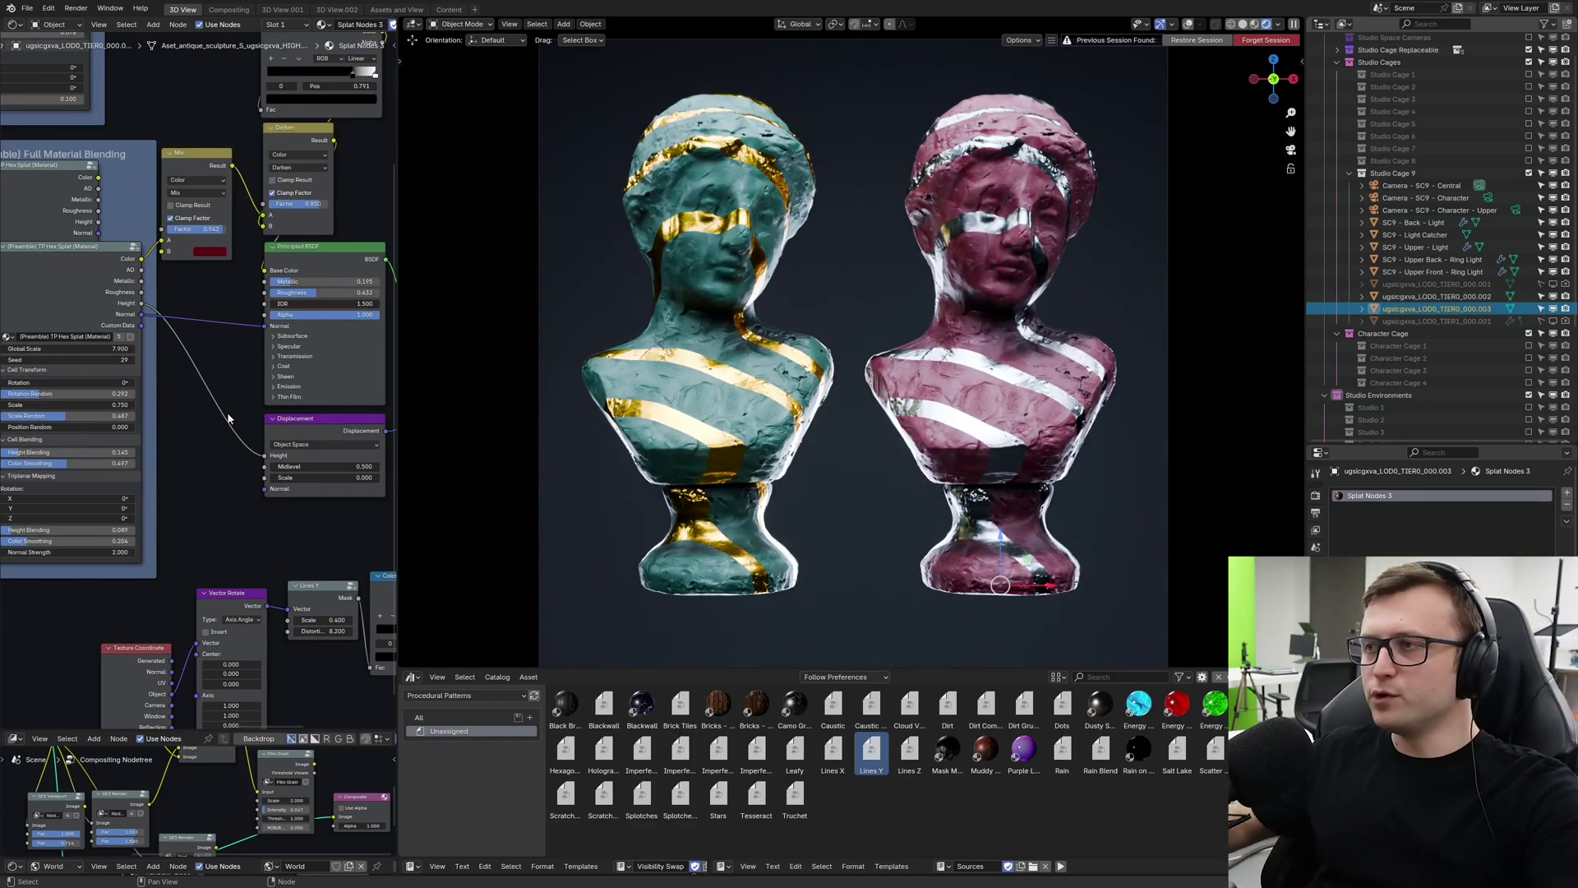
Make Camera - SC9 - Character the active camera and examine the bust through it.
click(1434, 197)
key(ctrl+KP_0)
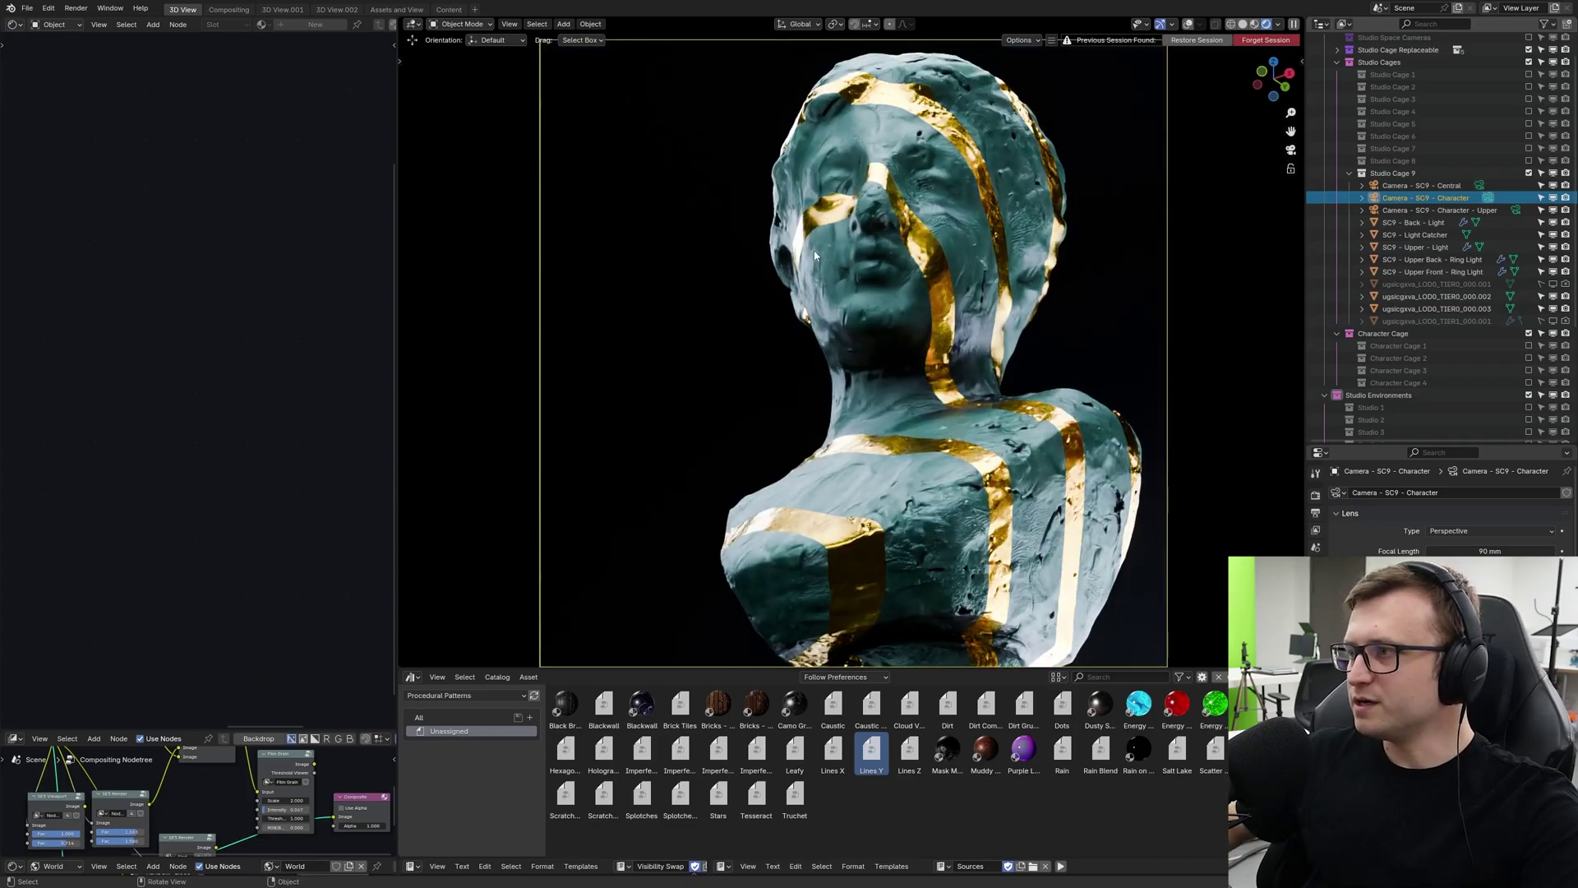
scroll(1083, 333, down, 1)
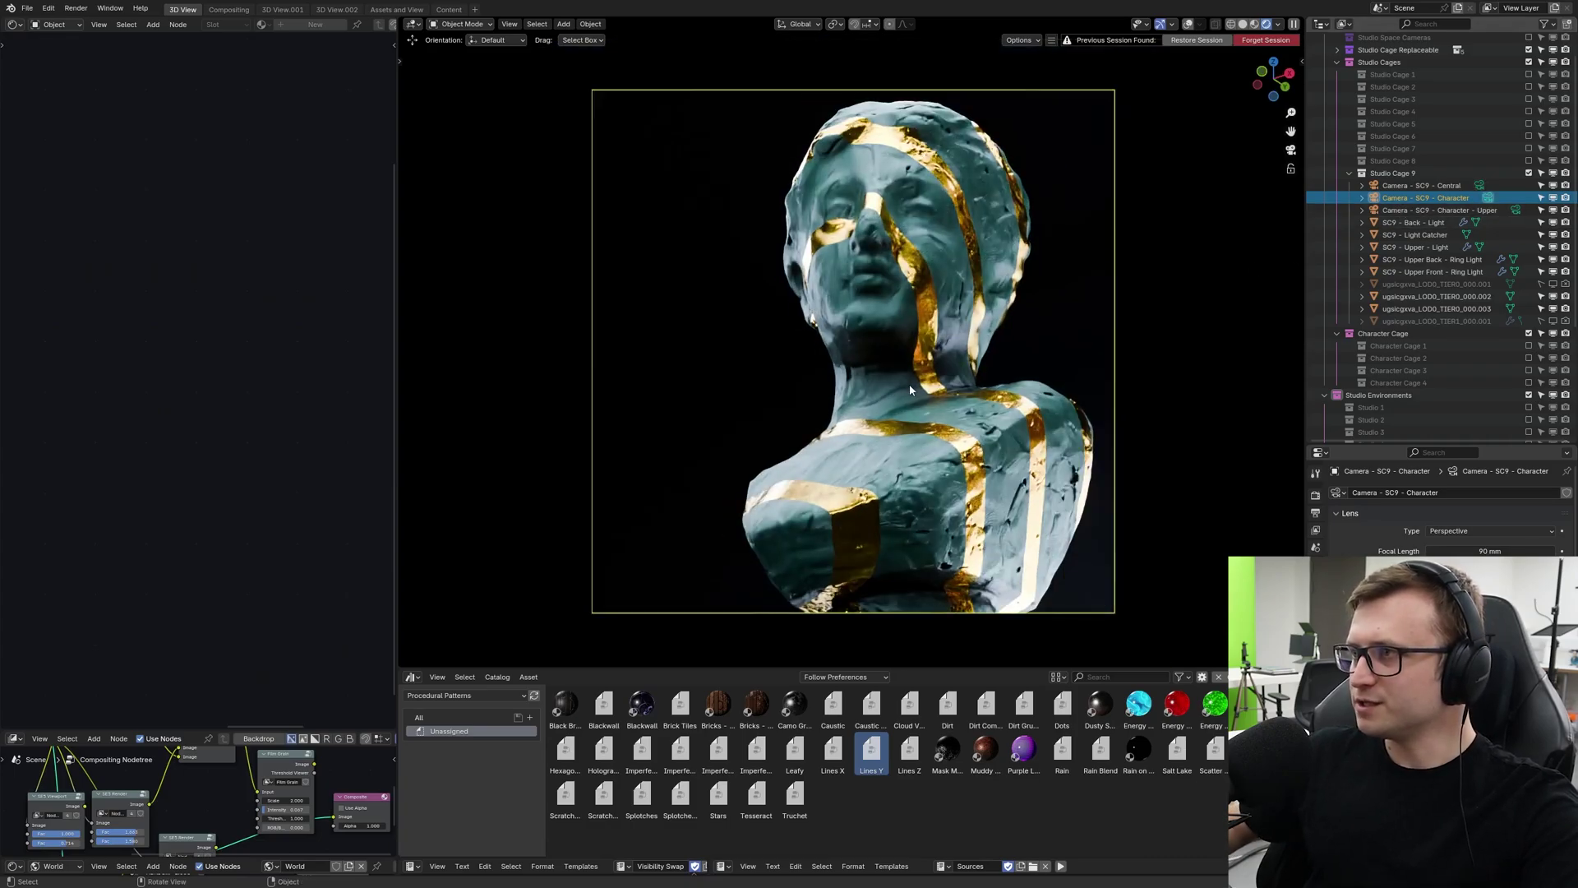
Make Camera - SC9 - Character - Upper the active camera and fly it forward and sideways to frame both busts.
click(1434, 209)
key(ctrl+KP_0)
key(shift+grave)
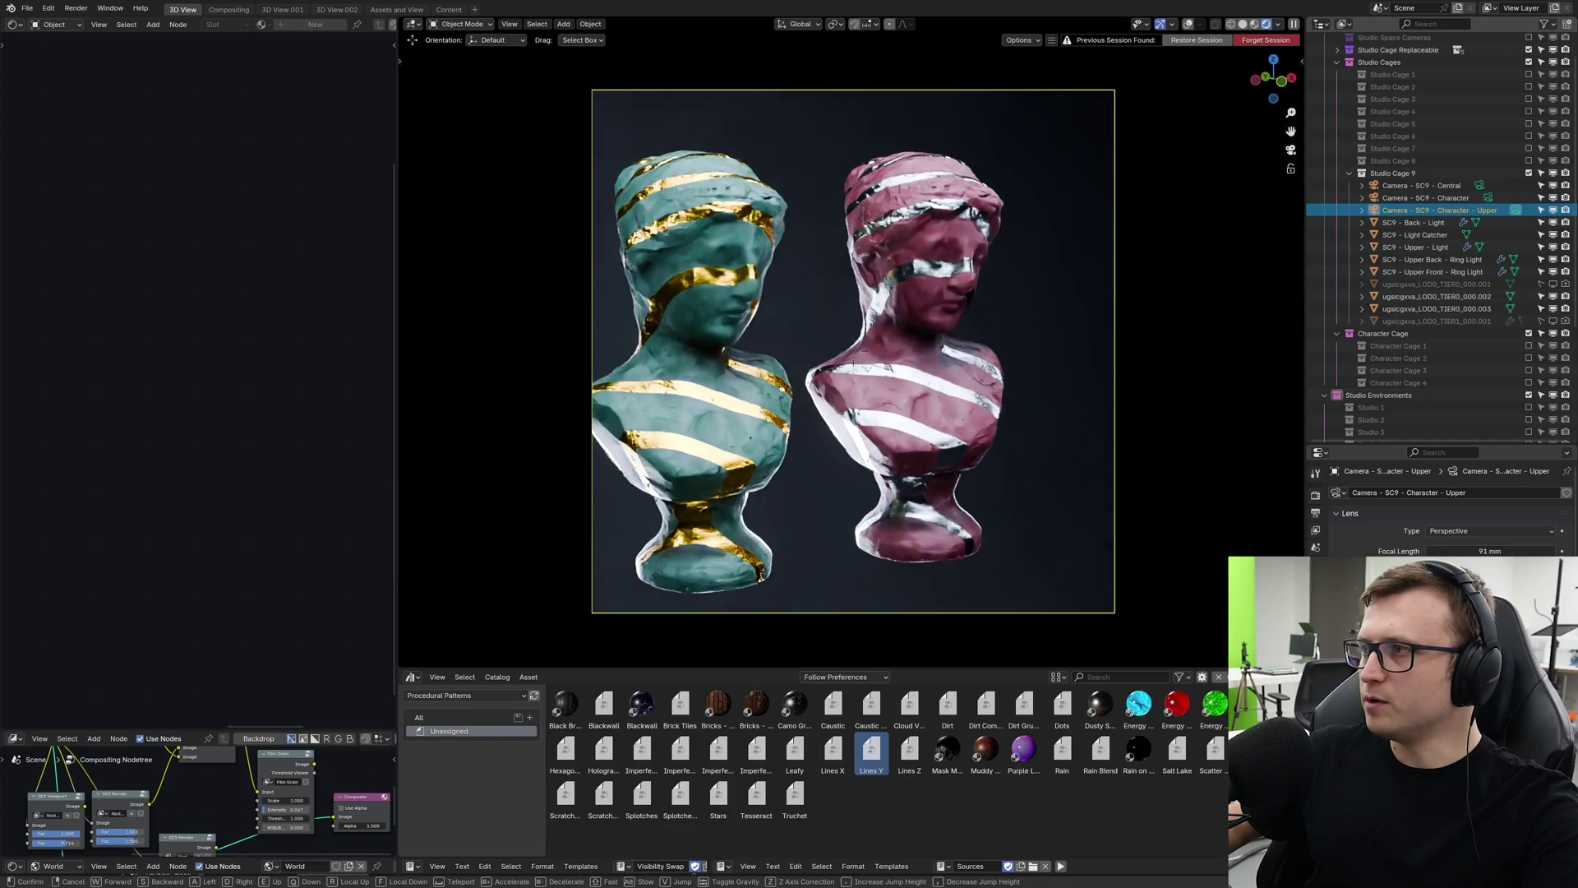
key(a)
key(w)
click(852, 351)
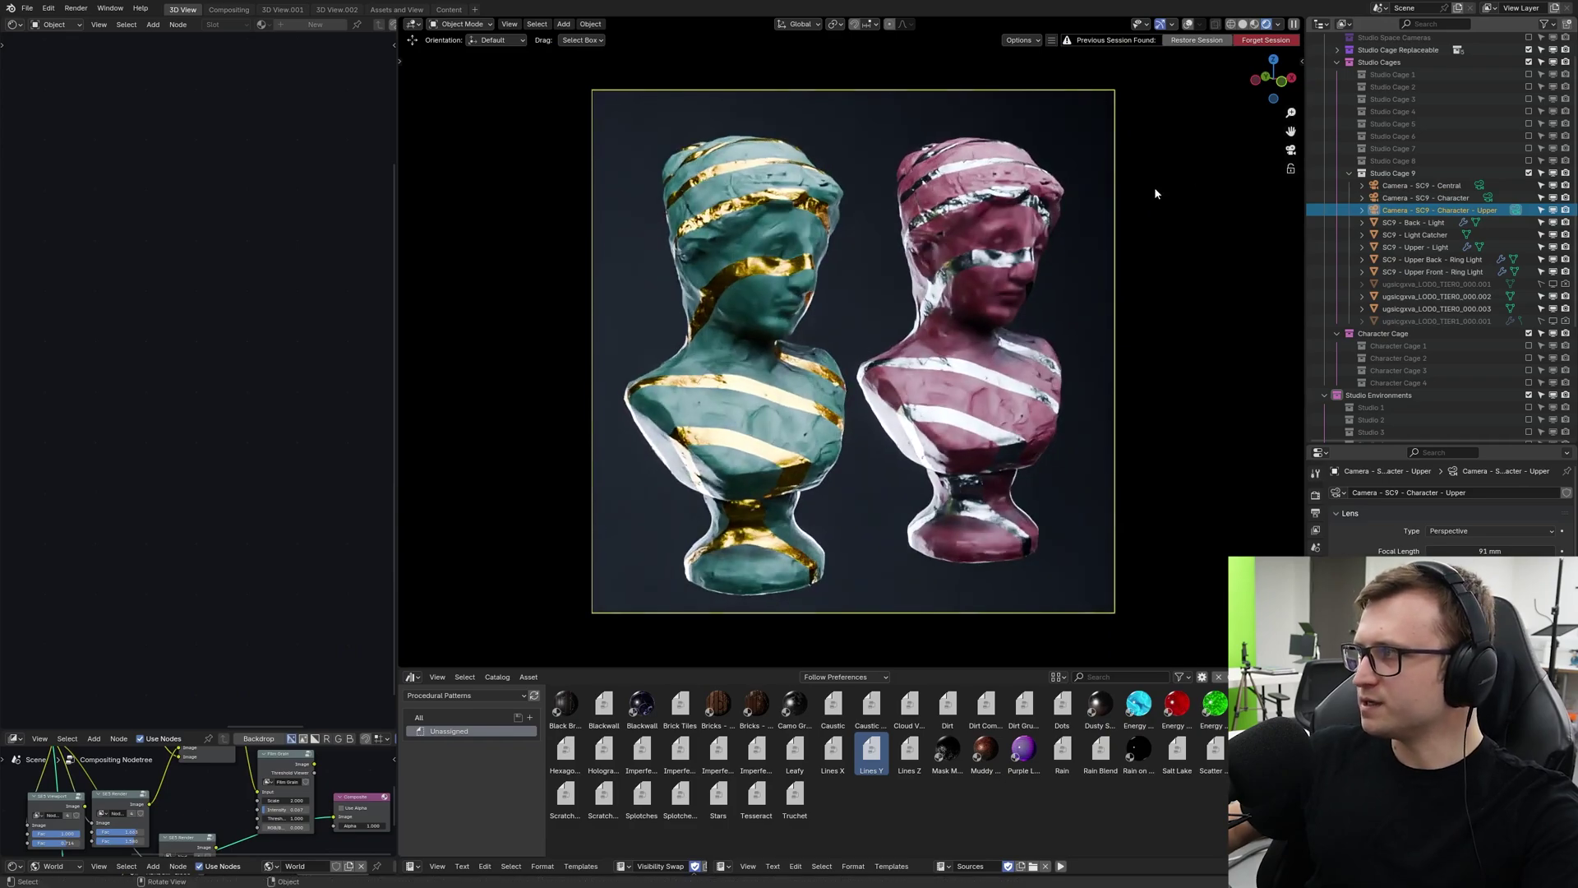
Make Camera - SC9 - Central the active camera and maximize the 3D viewport.
click(1398, 186)
key(ctrl+KP_0)
key(ctrl+space)
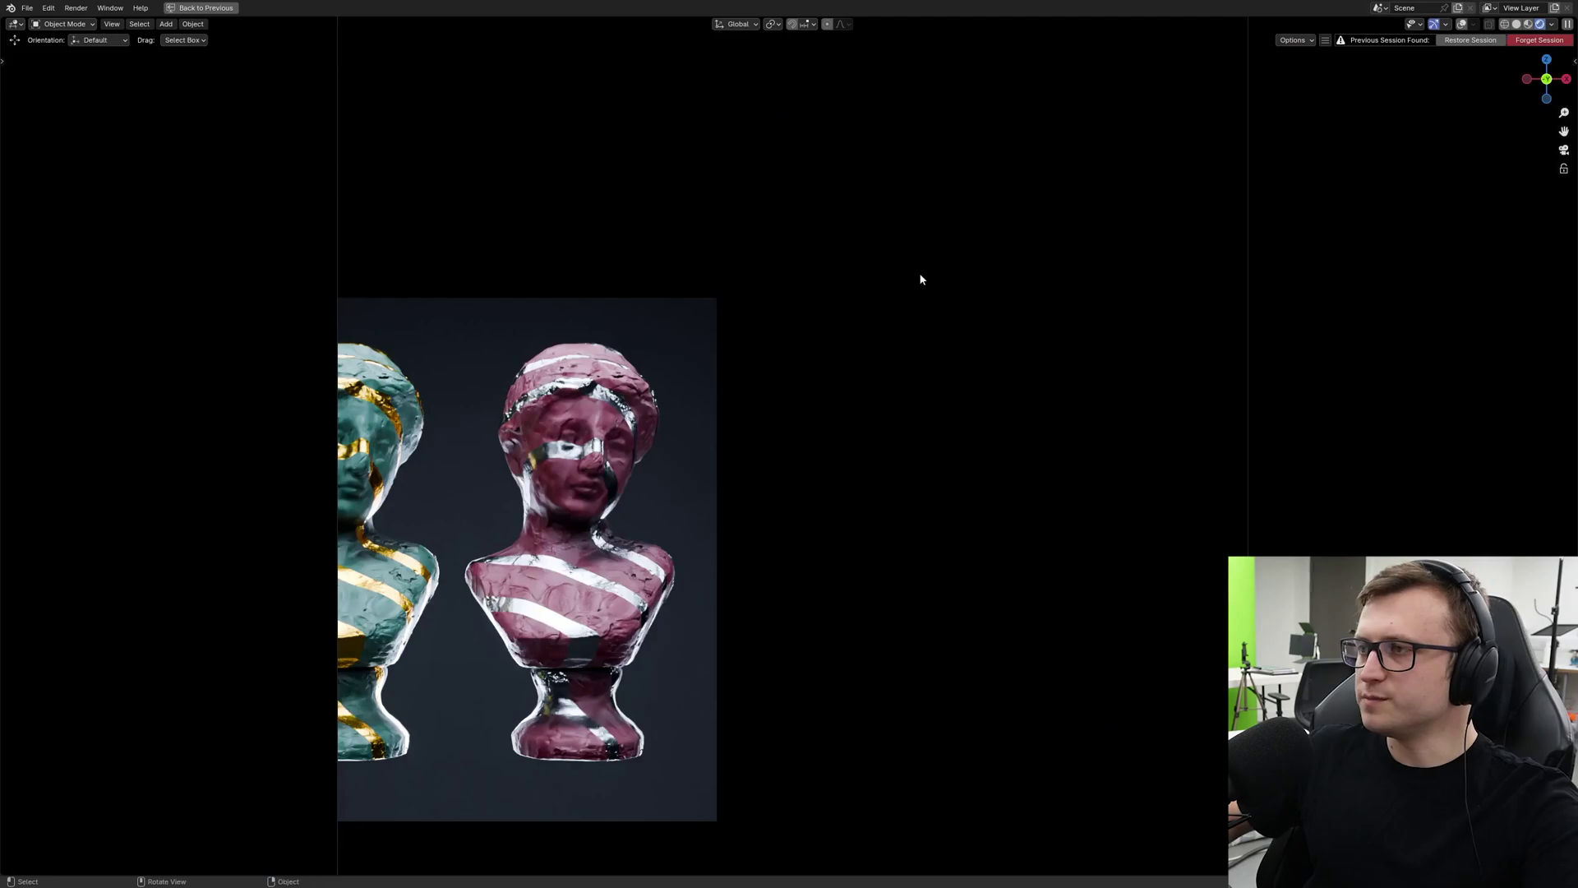